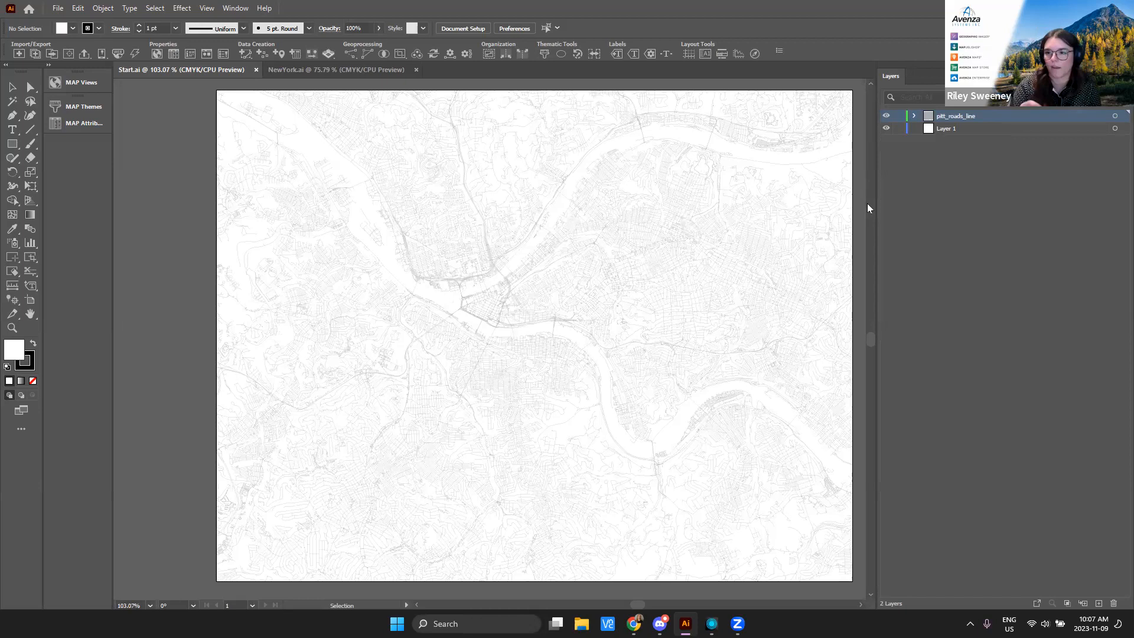
Step: Start a data import with auto-detected format and load Population.shp from the Workflow Data folder
{"action": "left_click", "coordinate": [17, 55]}
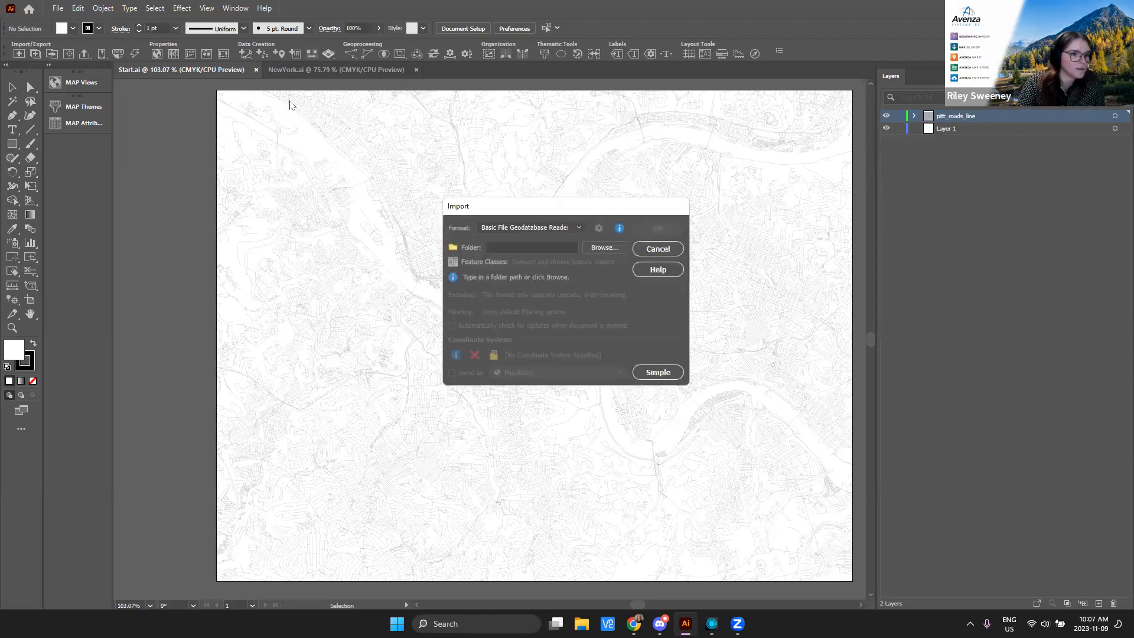
{"action": "left_click", "coordinate": [524, 227]}
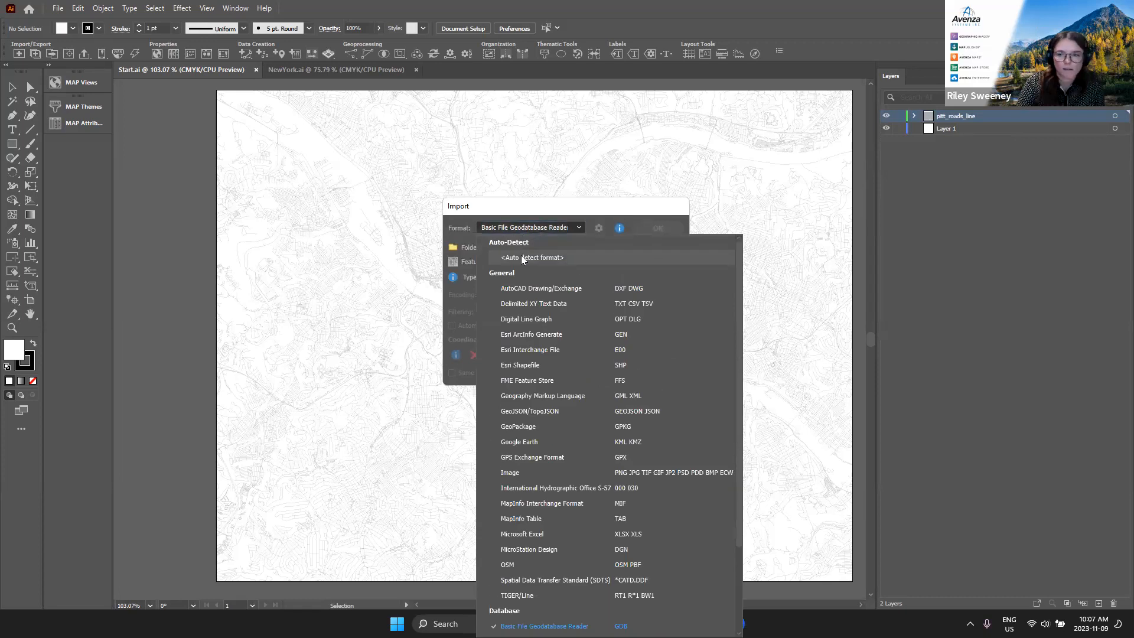
{"action": "left_click", "coordinate": [522, 257]}
{"action": "left_click", "coordinate": [602, 248]}
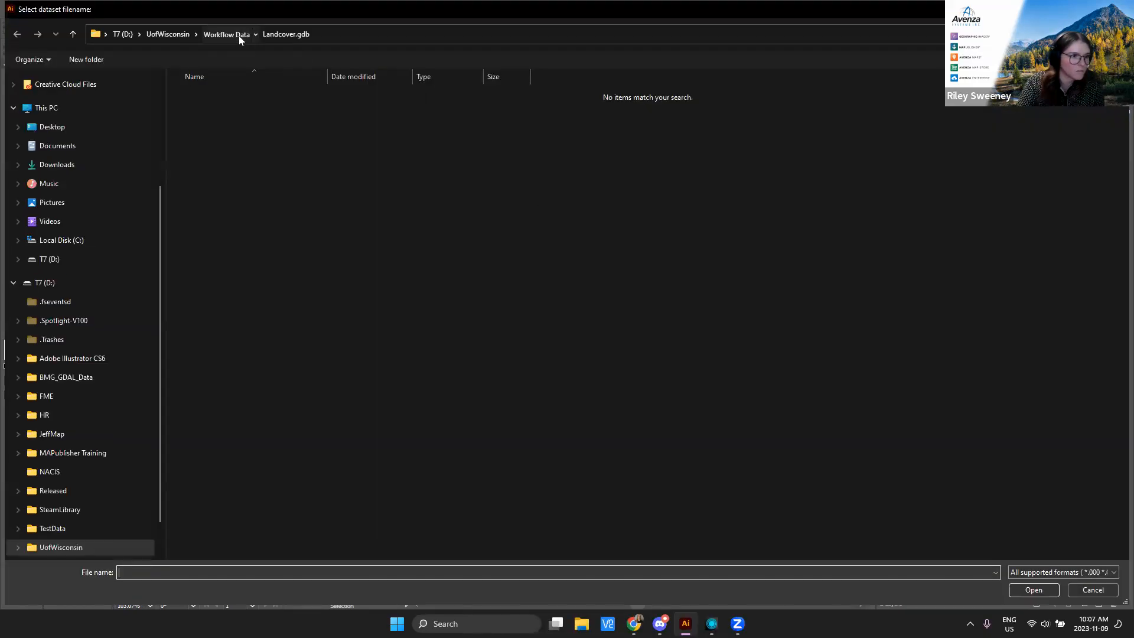
{"action": "left_click", "coordinate": [239, 36]}
{"action": "left_click", "coordinate": [232, 187]}
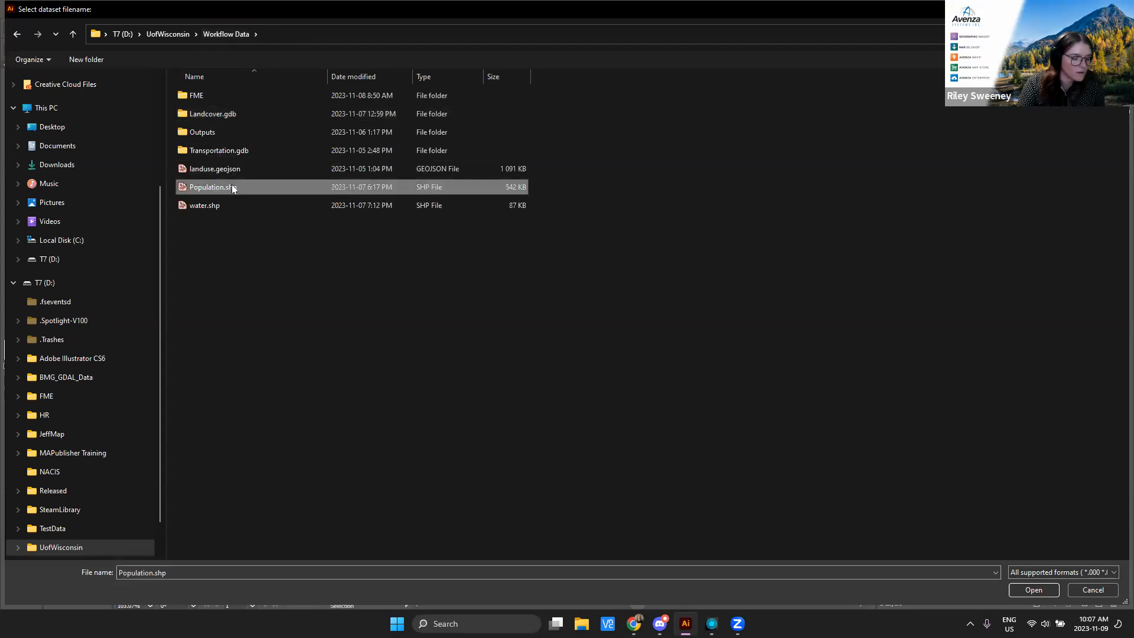
{"action": "left_click", "coordinate": [1016, 591]}
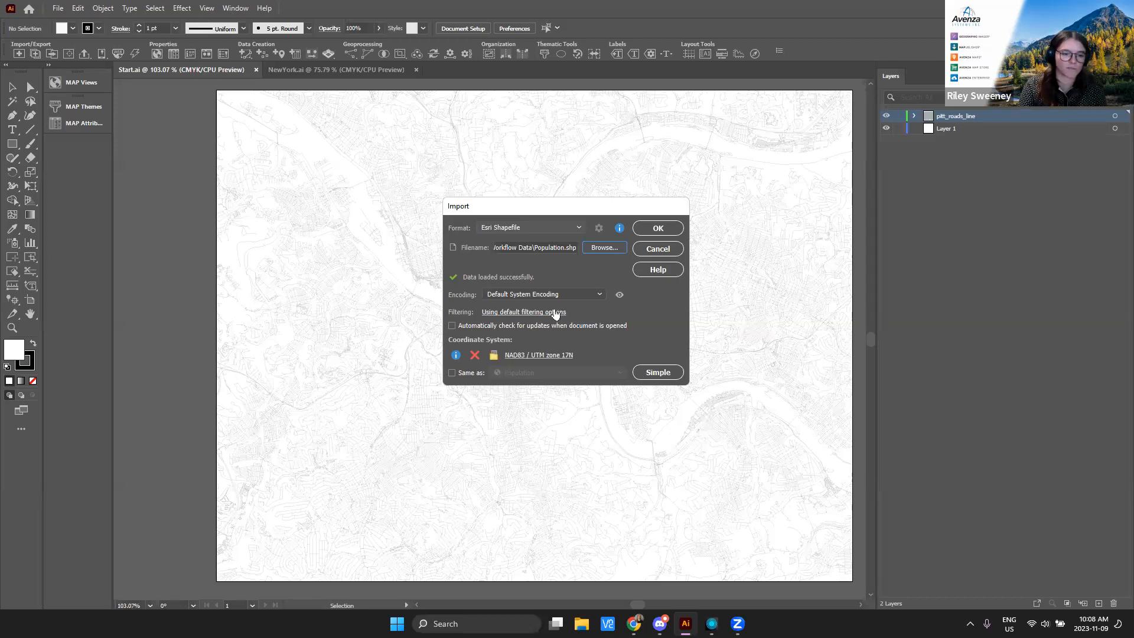
Step: Enable the layer filter in the import's filtering options and expand the Population layer's attribute list
{"action": "left_click", "coordinate": [517, 313]}
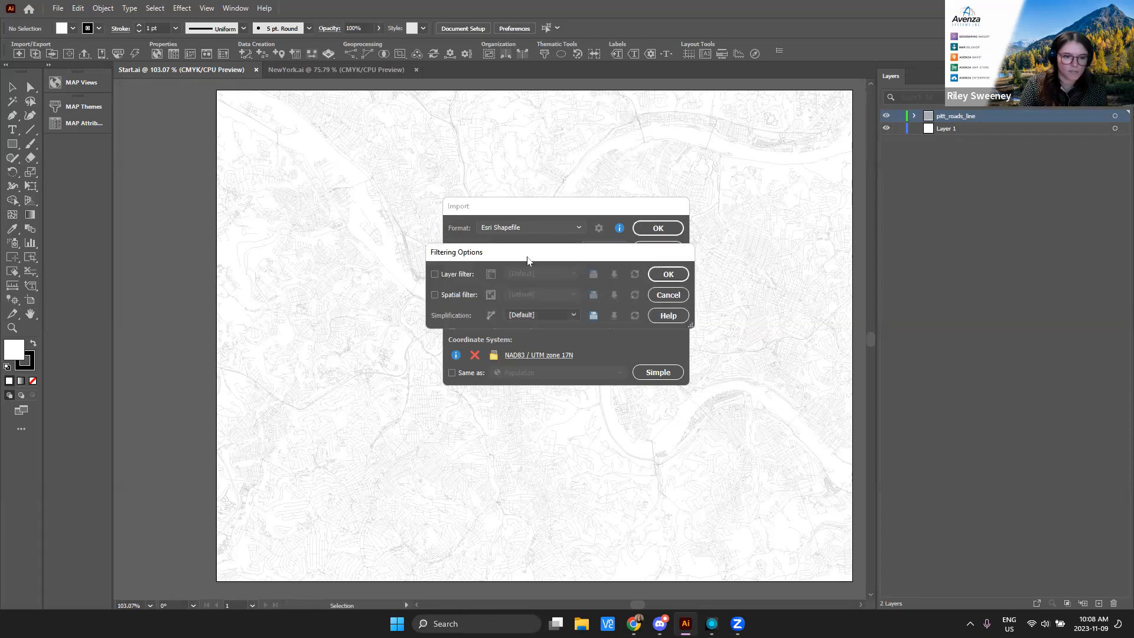
{"action": "left_click_drag", "start_coordinate": [528, 258], "coordinate": [514, 320]}
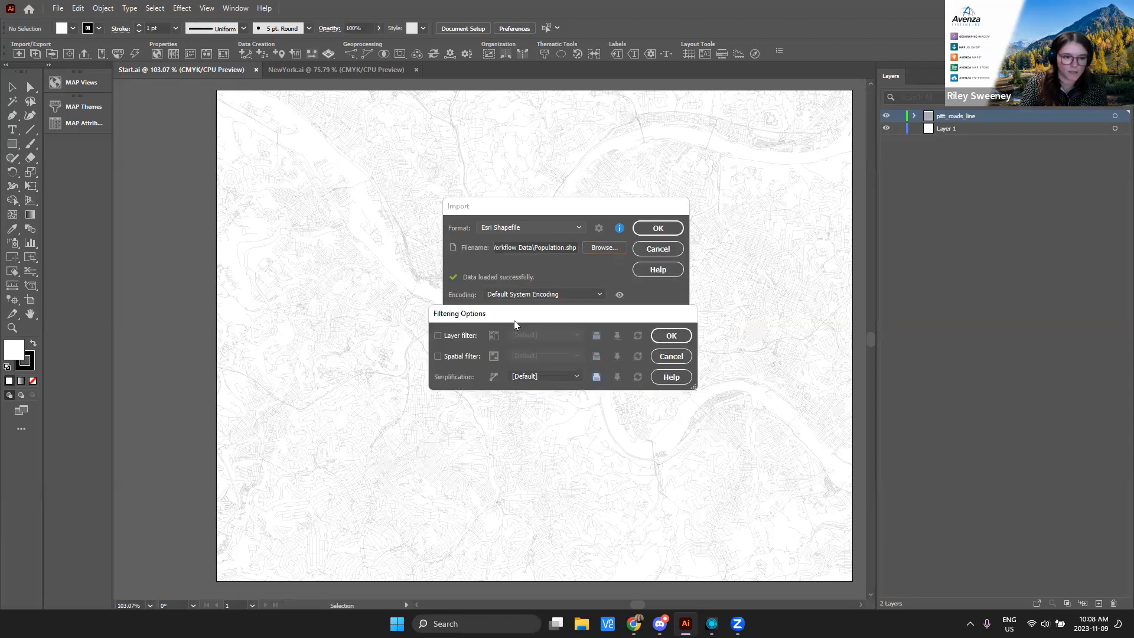
{"action": "left_click", "coordinate": [460, 335]}
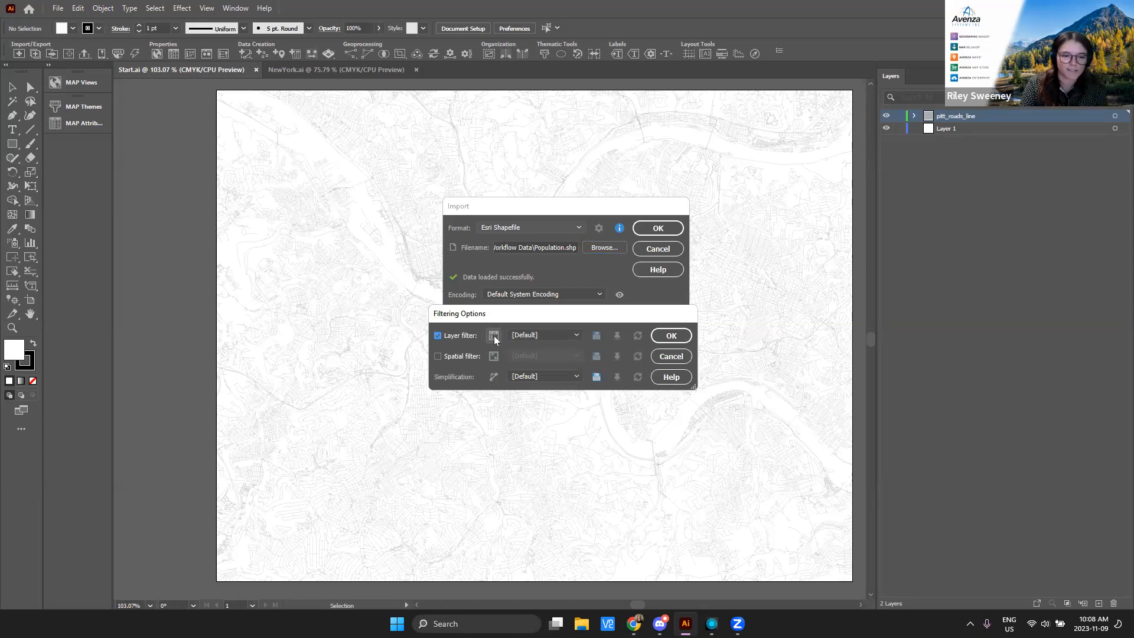
{"action": "left_click", "coordinate": [494, 337]}
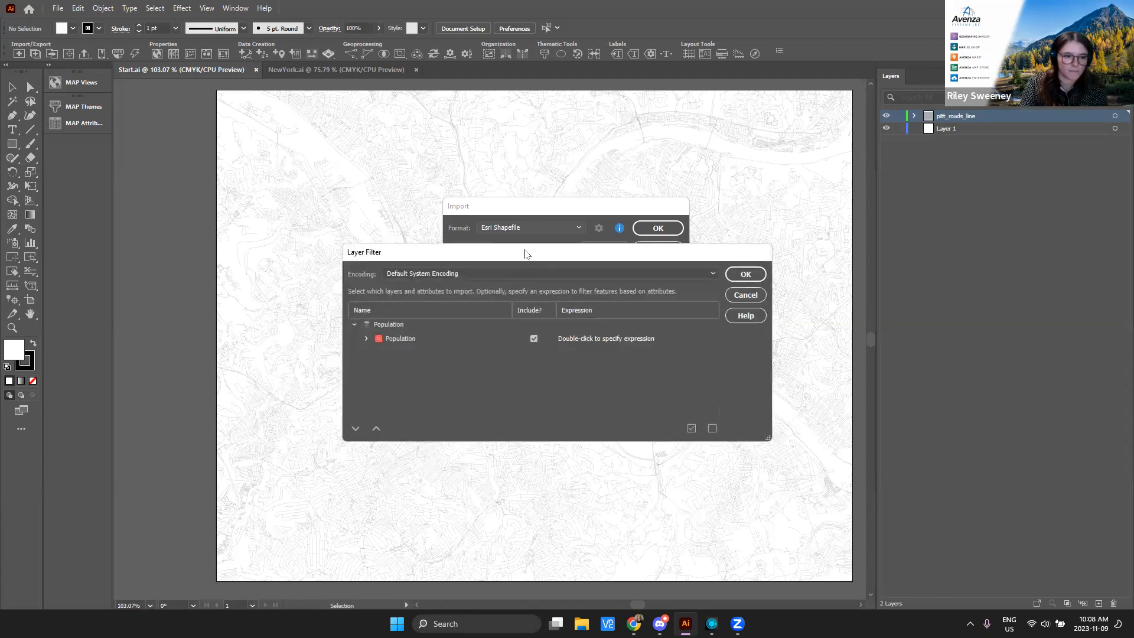
{"action": "left_click", "coordinate": [386, 265]}
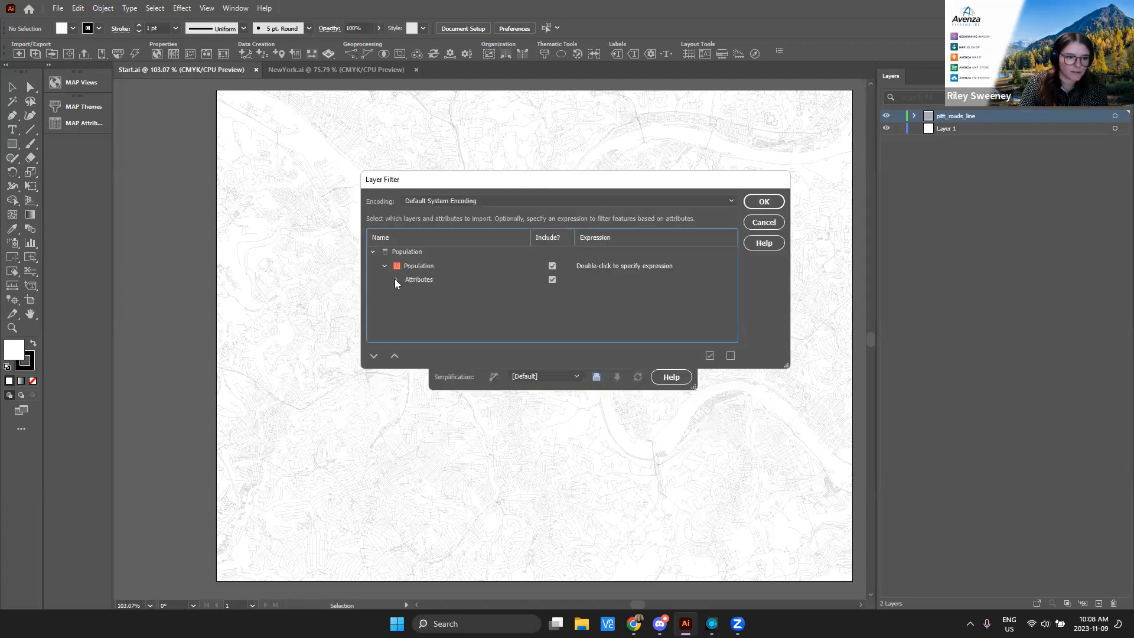
{"action": "left_click", "coordinate": [396, 280]}
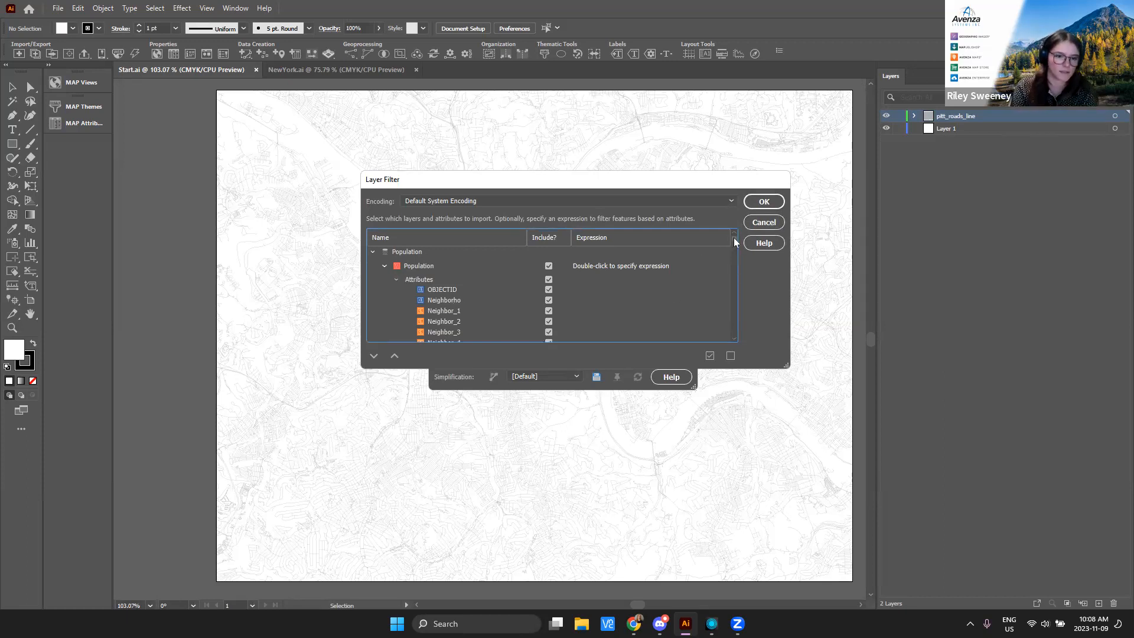
{"action": "mouse_move", "coordinate": [735, 242]}
{"action": "left_mouse_down"}
{"action": "mouse_move", "coordinate": [731, 331]}
{"action": "mouse_move", "coordinate": [736, 235]}
{"action": "left_mouse_up"}
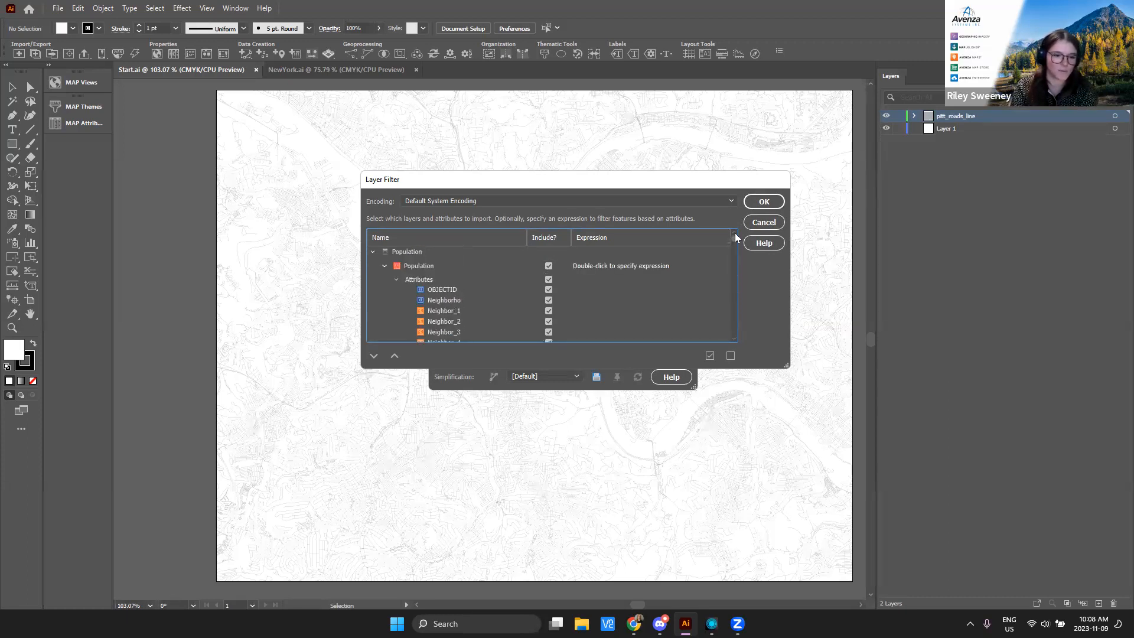
Step: Exclude everything, then re-include the Population layer with only the attributes Names and Pop__1940 through Pop__2010
{"action": "left_click", "coordinate": [731, 356]}
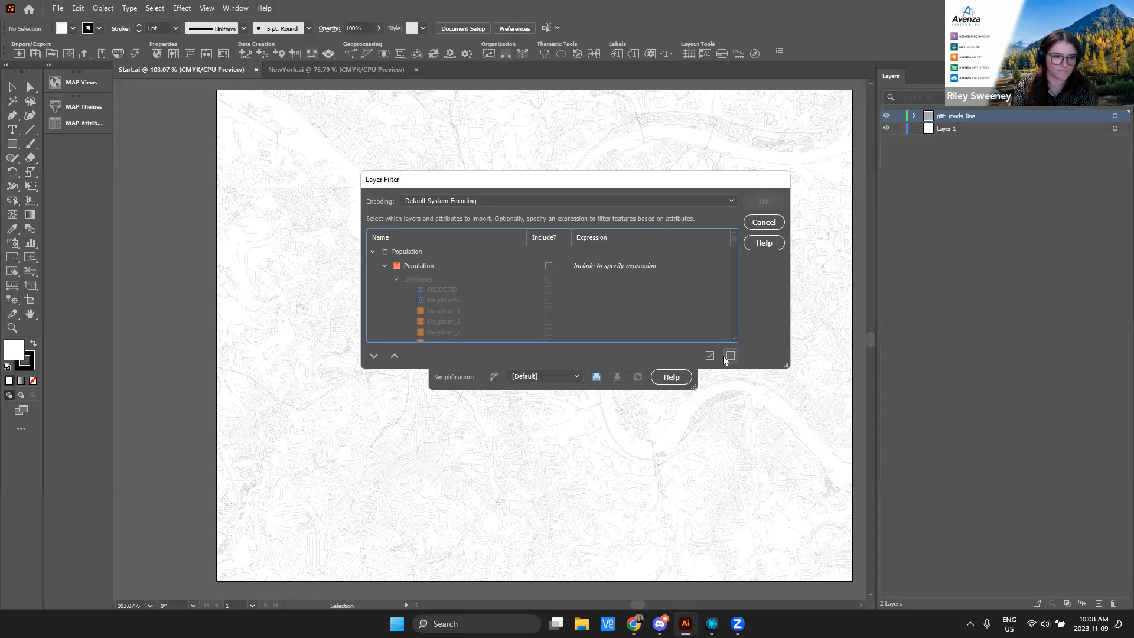
{"action": "left_click", "coordinate": [549, 266]}
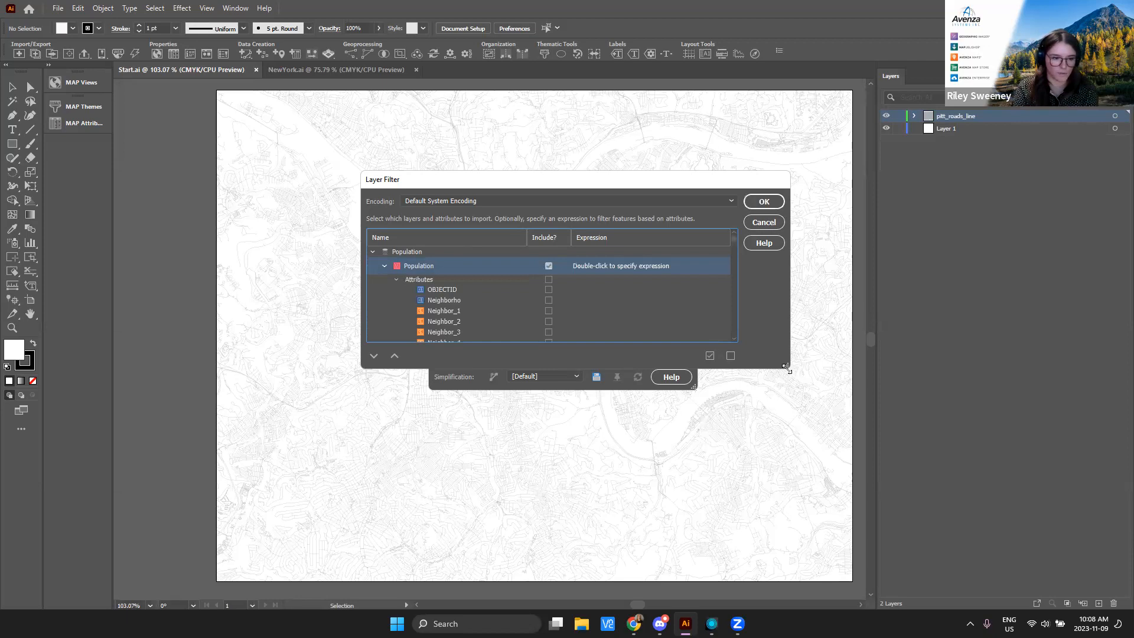
{"action": "left_click_drag", "start_coordinate": [787, 369], "coordinate": [795, 533]}
{"action": "scroll", "coordinate": [566, 363], "scroll_direction": "down", "scroll_amount": 10}
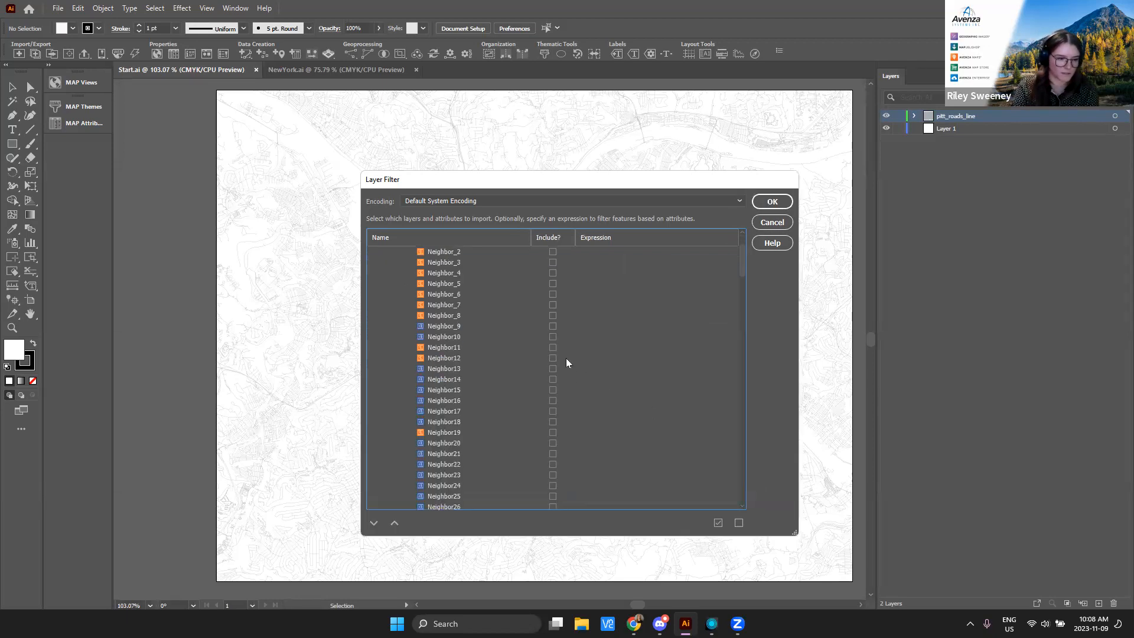
{"action": "left_click", "coordinate": [554, 283]}
{"action": "left_click", "coordinate": [552, 305]}
{"action": "left_click", "coordinate": [552, 315]}
{"action": "left_click", "coordinate": [552, 326]}
{"action": "left_click", "coordinate": [553, 337]}
{"action": "left_click", "coordinate": [553, 347]}
{"action": "left_click", "coordinate": [553, 358]}
{"action": "left_click", "coordinate": [553, 368]}
{"action": "left_click", "coordinate": [552, 379]}
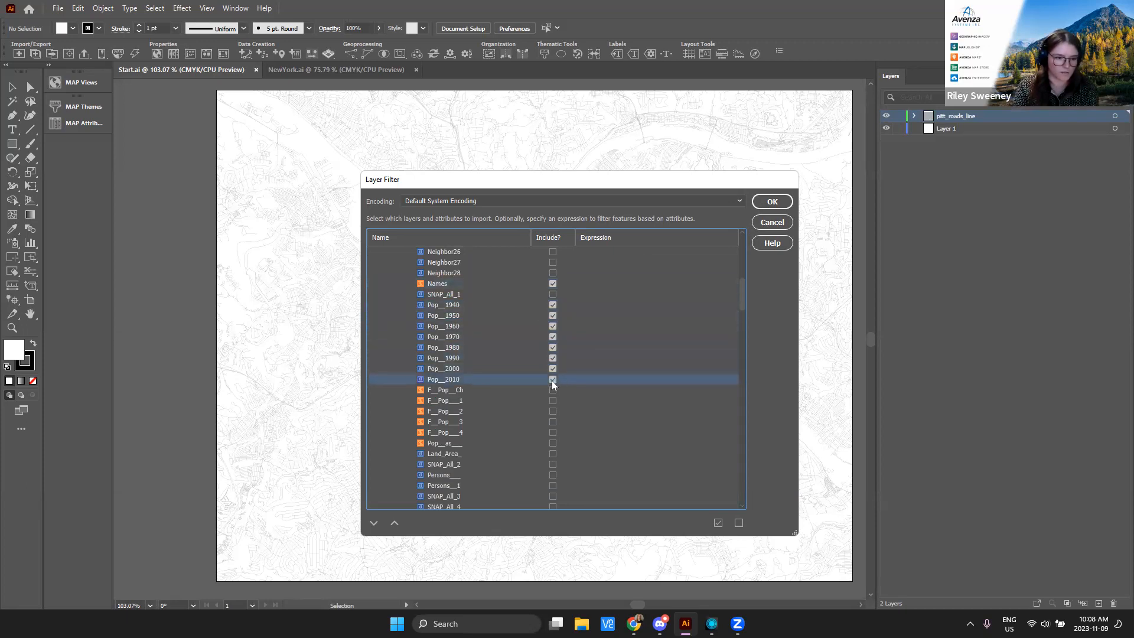
Step: Build the filter expression Names != "Bloomfield" for the Population layer in the Expression Builder, picking the value from the unique values
{"action": "scroll", "coordinate": [588, 385], "scroll_direction": "up", "scroll_amount": 10}
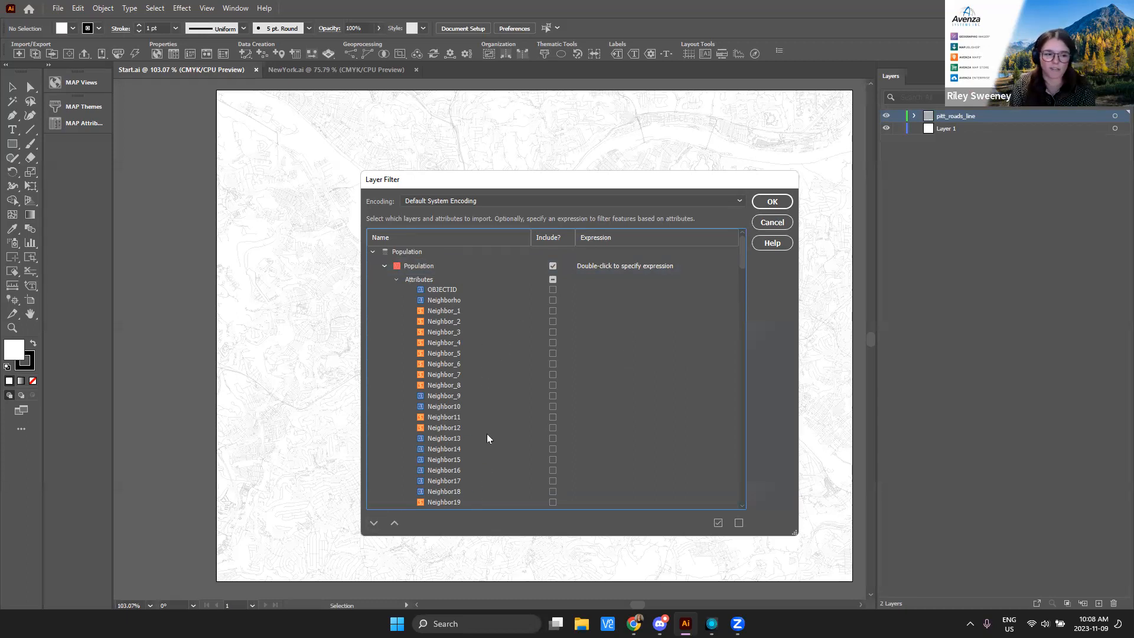
{"action": "double_click", "coordinate": [623, 264]}
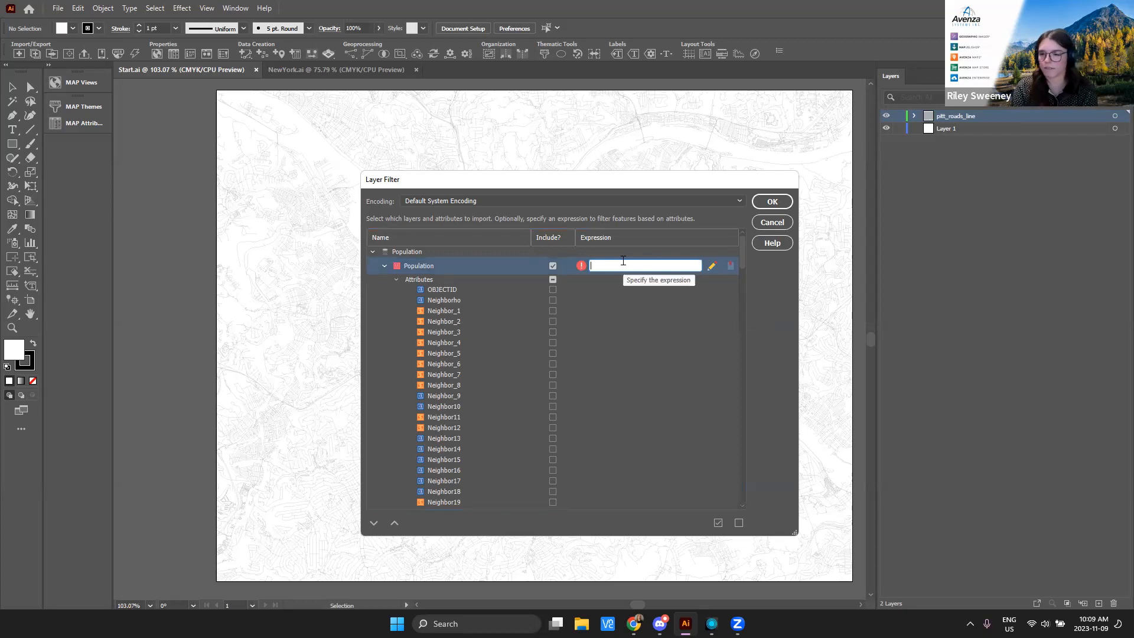
{"action": "left_click", "coordinate": [712, 268]}
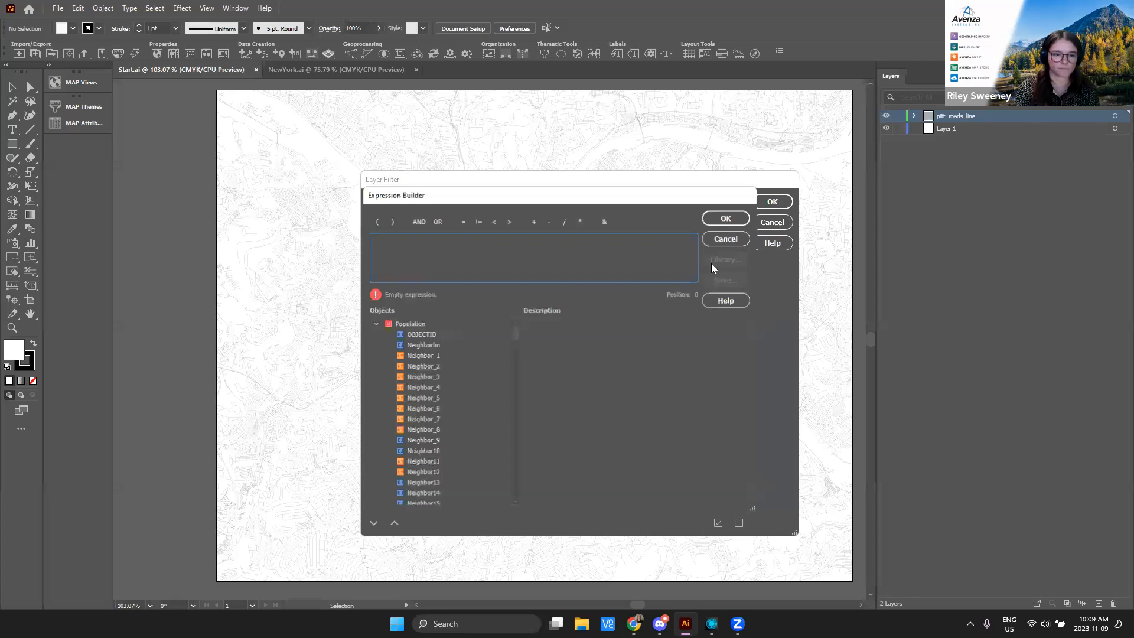
{"action": "left_click_drag", "start_coordinate": [600, 203], "coordinate": [579, 143]}
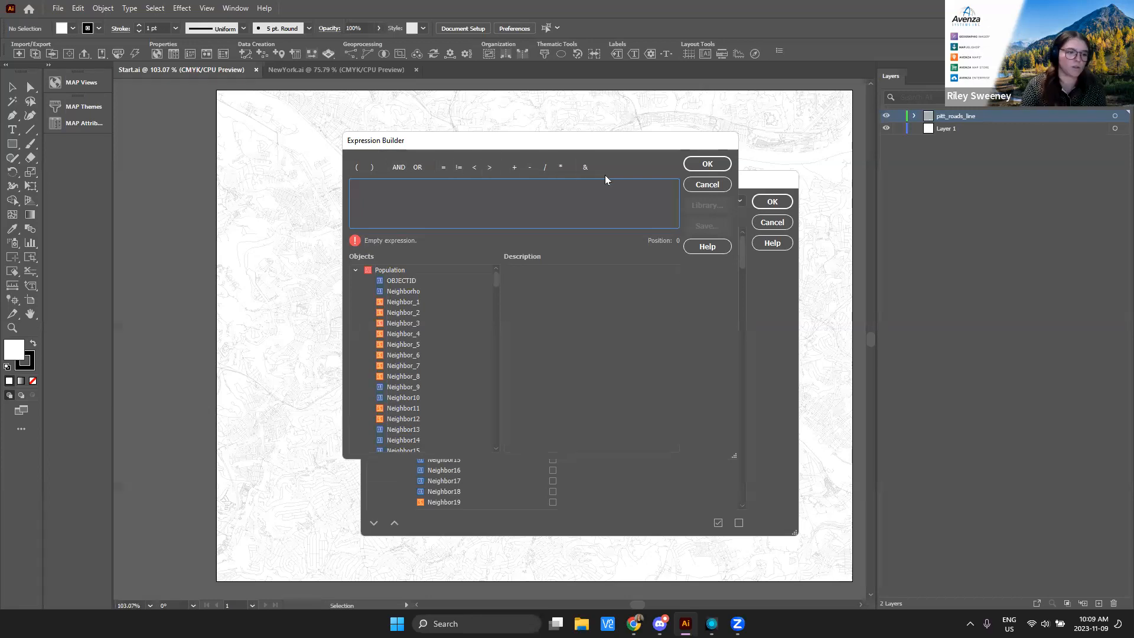
{"action": "scroll", "coordinate": [406, 354], "scroll_direction": "down", "scroll_amount": 4}
{"action": "scroll", "coordinate": [408, 355], "scroll_direction": "down", "scroll_amount": 5}
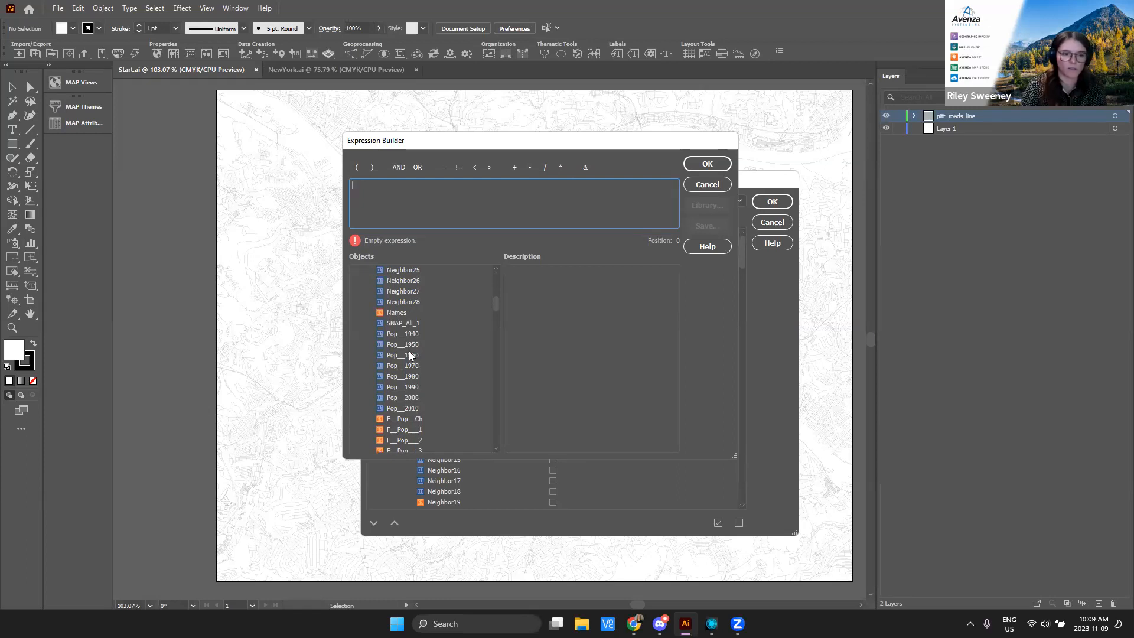
{"action": "scroll", "coordinate": [408, 351], "scroll_direction": "down", "scroll_amount": 20}
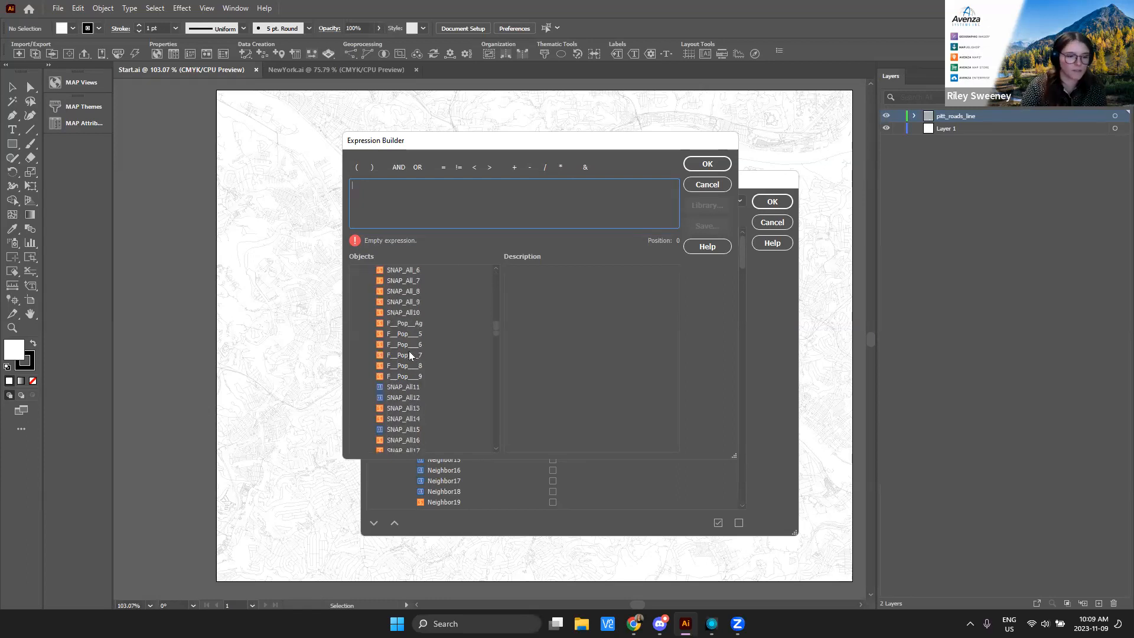
{"action": "scroll", "coordinate": [409, 353], "scroll_direction": "down", "scroll_amount": 10}
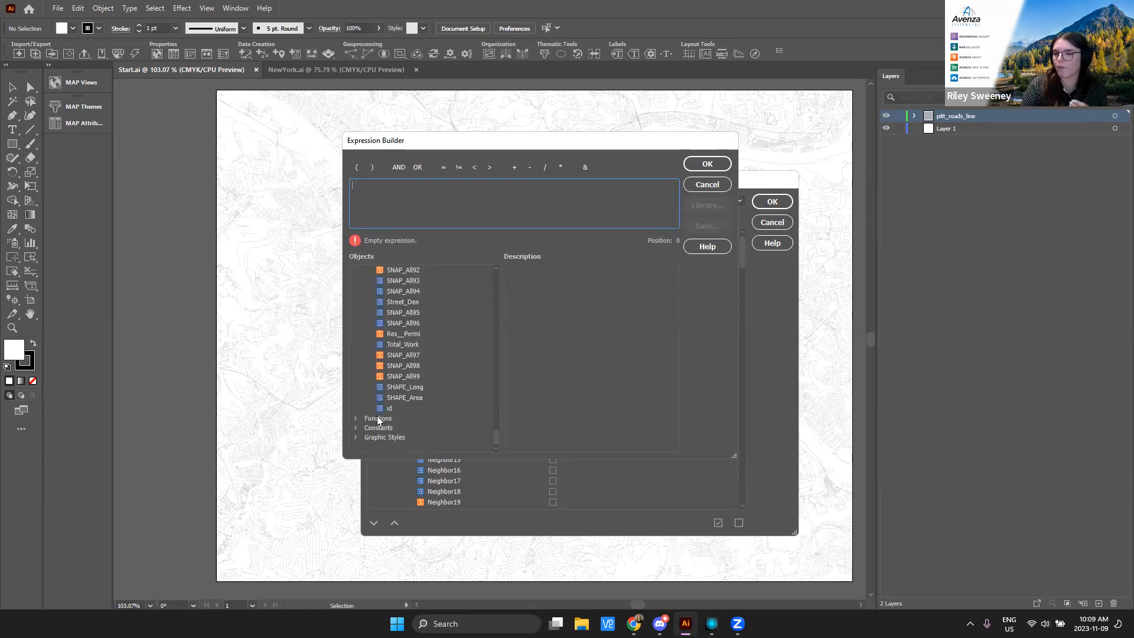
{"action": "scroll", "coordinate": [477, 356], "scroll_direction": "up", "scroll_amount": 4}
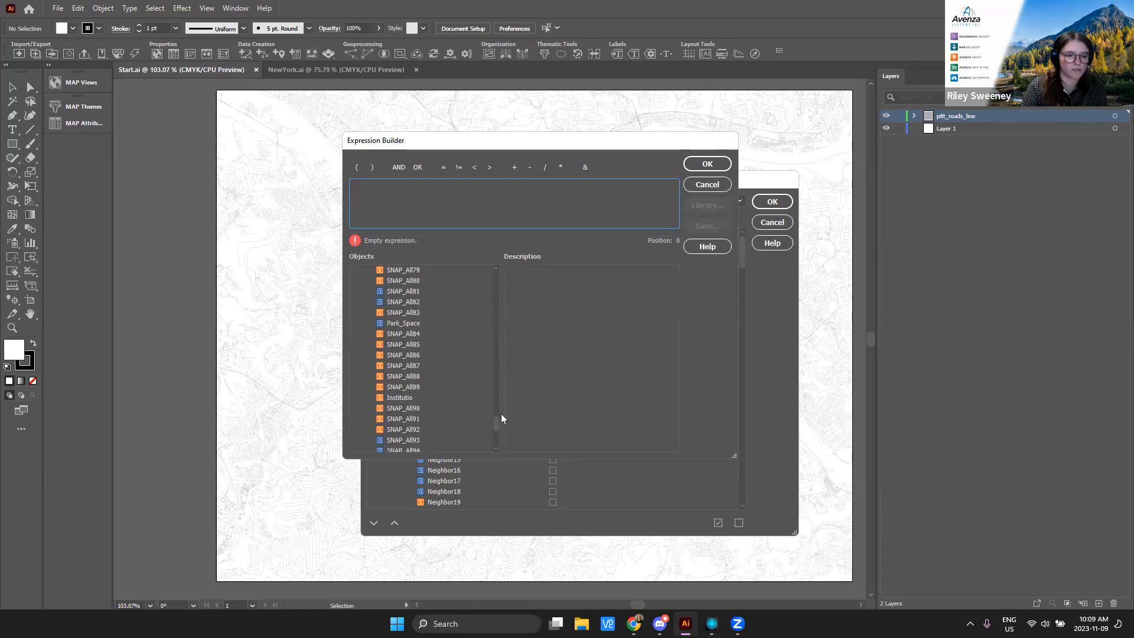
{"action": "left_click_drag", "start_coordinate": [495, 424], "coordinate": [501, 301]}
{"action": "double_click", "coordinate": [391, 345]}
{"action": "left_click", "coordinate": [459, 171]}
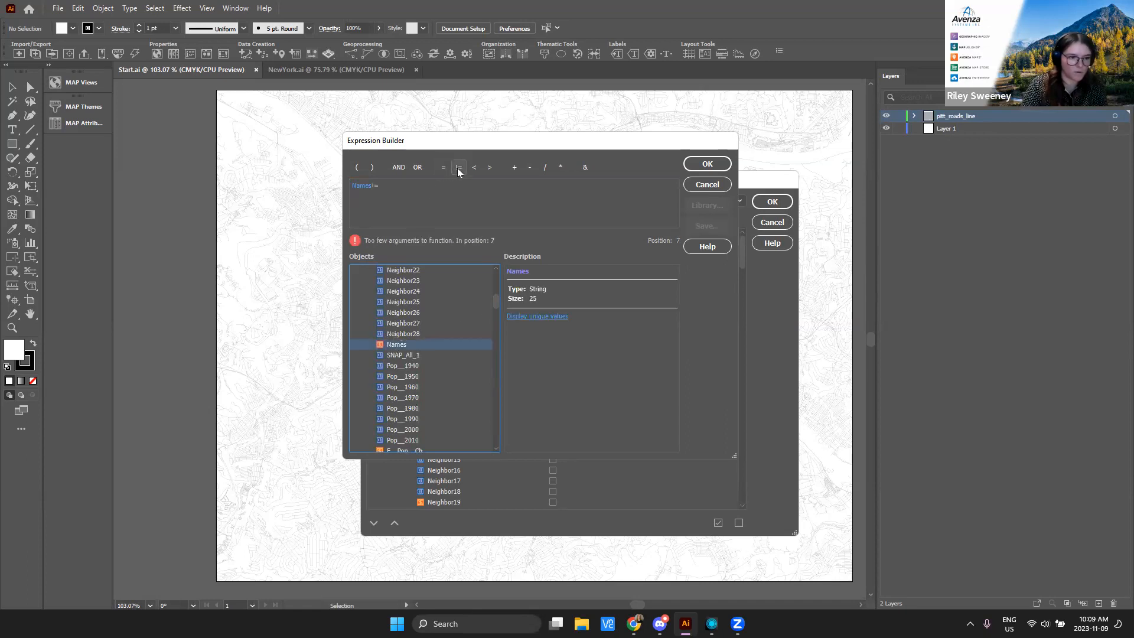
{"action": "left_click", "coordinate": [553, 314]}
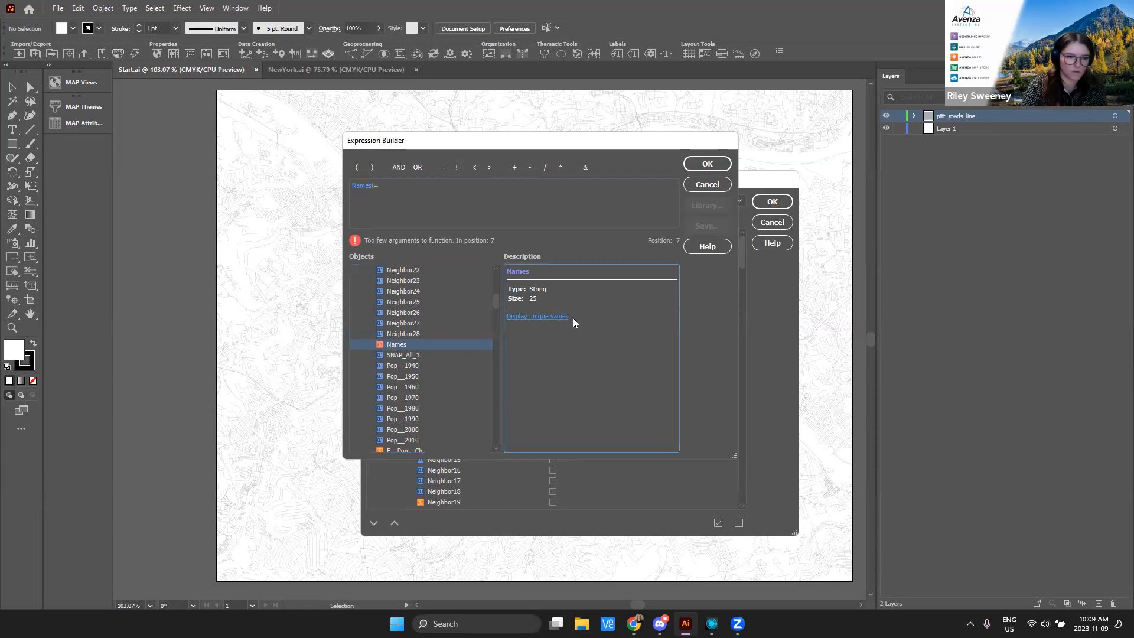
{"action": "double_click", "coordinate": [522, 406]}
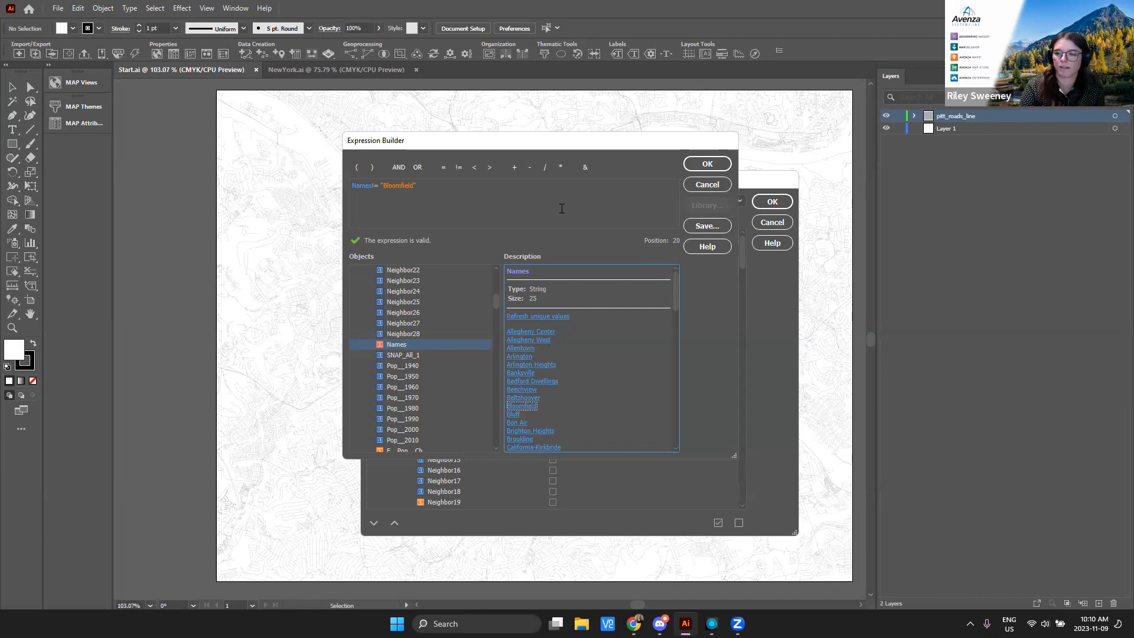
{"action": "left_click", "coordinate": [703, 165]}
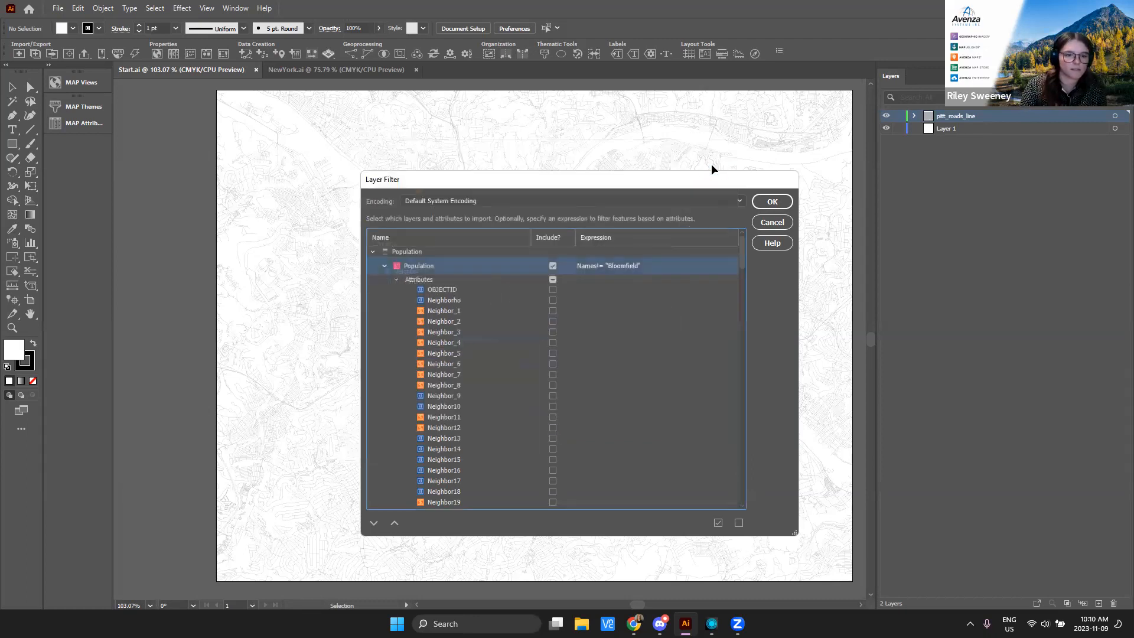
Step: Apply the custom layer filter and import the shapefile into the existing Population MAP View using the existing scale
{"action": "scroll", "coordinate": [504, 352], "scroll_direction": "down", "scroll_amount": 5}
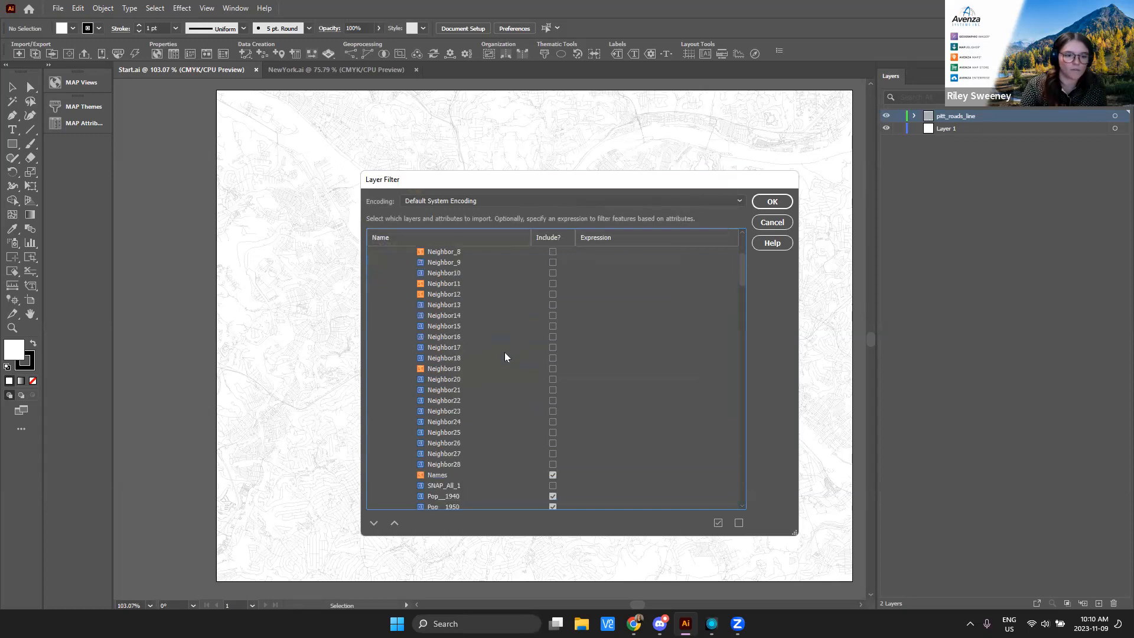
{"action": "scroll", "coordinate": [505, 352], "scroll_direction": "up", "scroll_amount": 5}
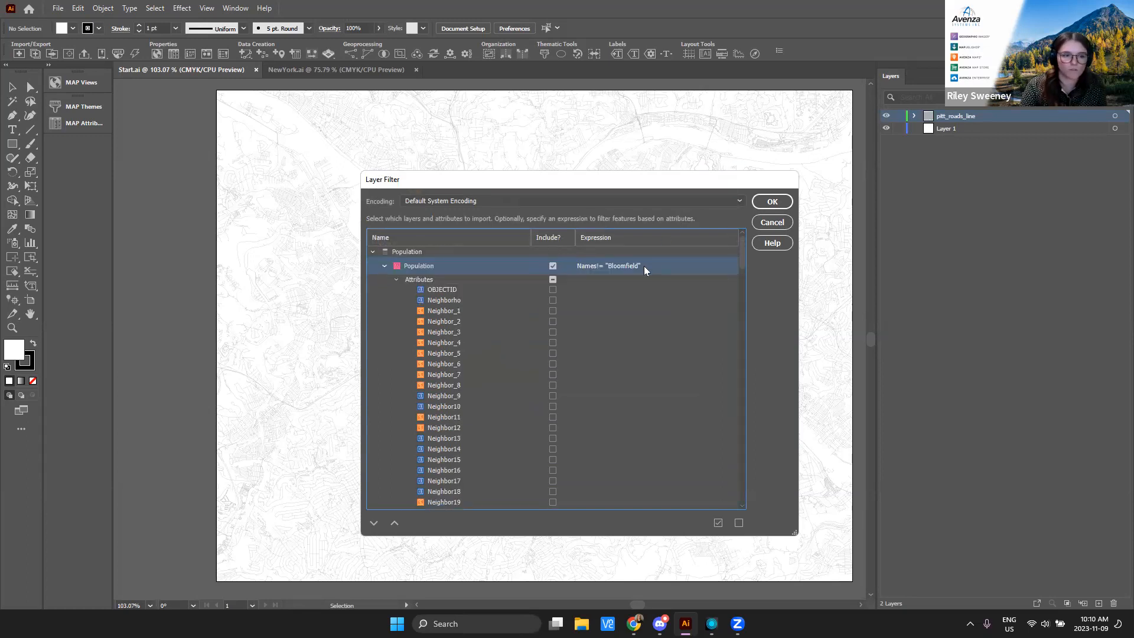
{"action": "left_click", "coordinate": [772, 203]}
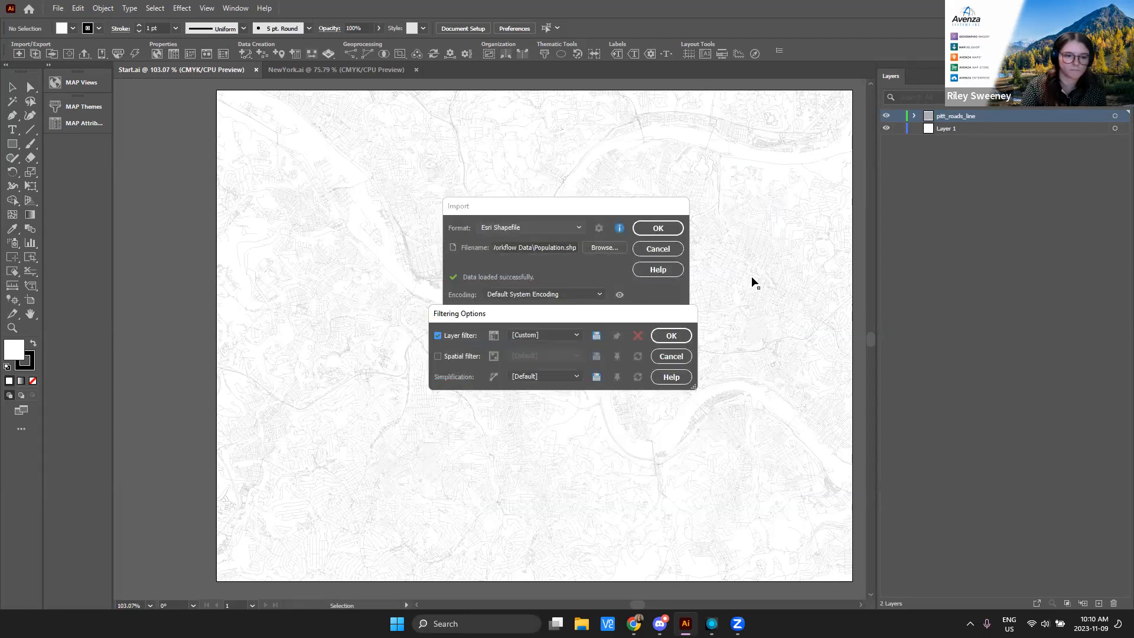
{"action": "left_click", "coordinate": [596, 336]}
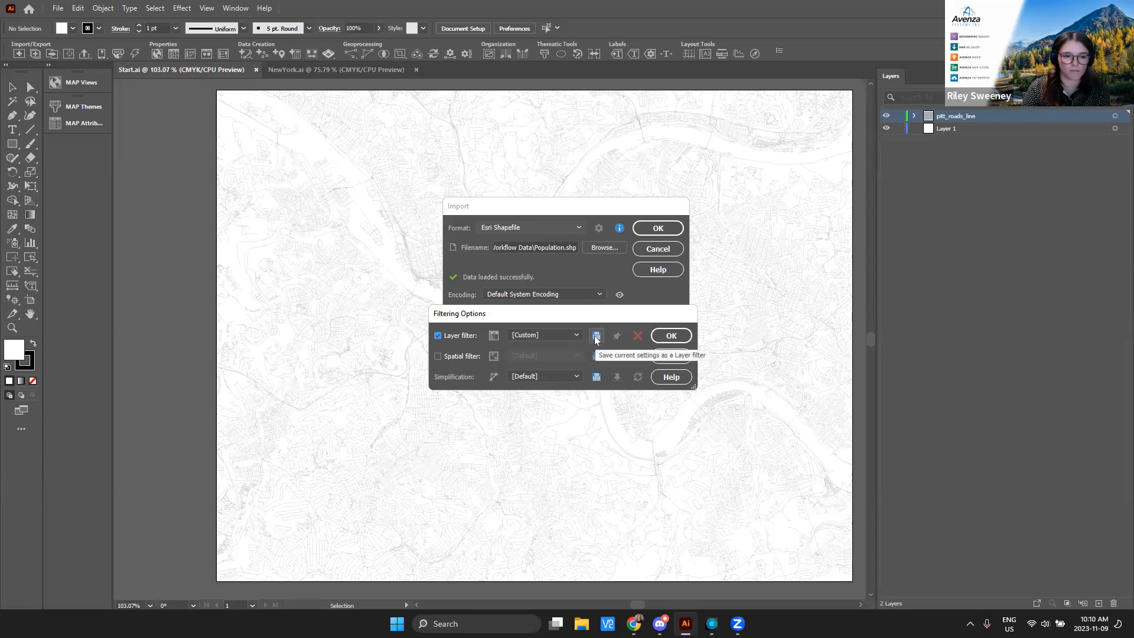
{"action": "left_click", "coordinate": [674, 336]}
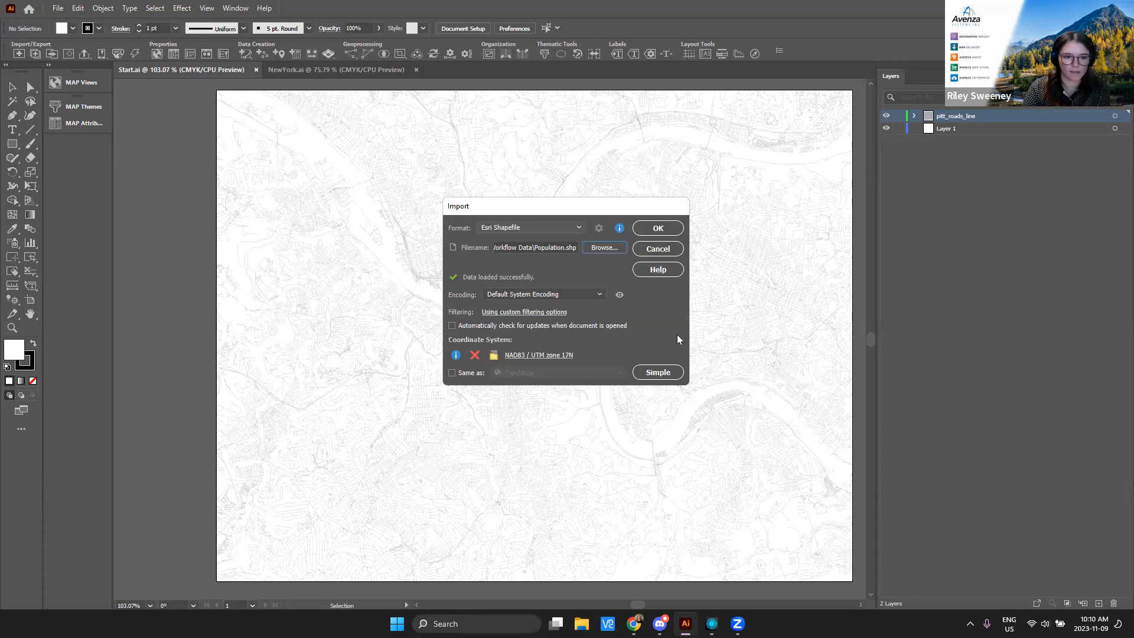
{"action": "left_click", "coordinate": [657, 230]}
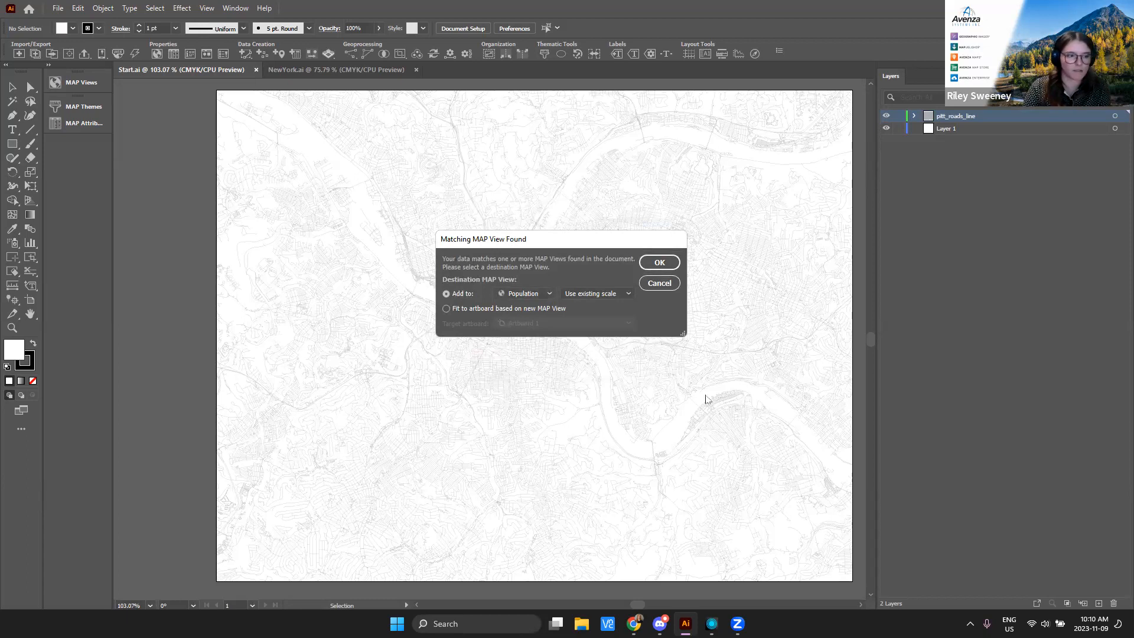
{"action": "left_click", "coordinate": [654, 263]}
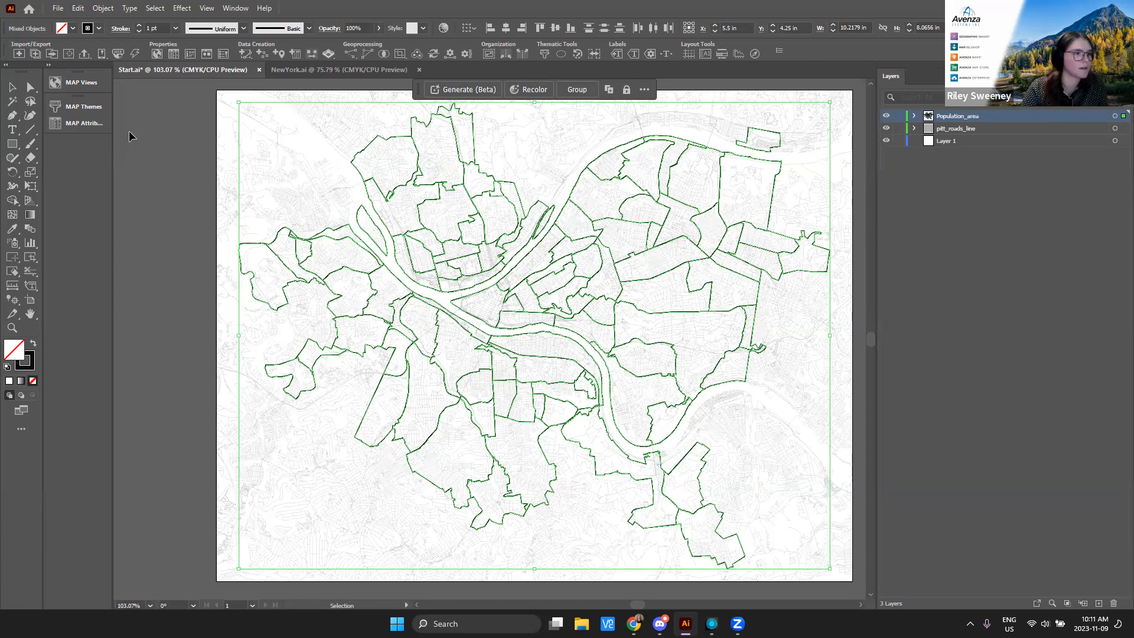
Step: Start a multiple data import and add water.shp as an Esri Shapefile source with the default filtering options
{"action": "left_click", "coordinate": [34, 54]}
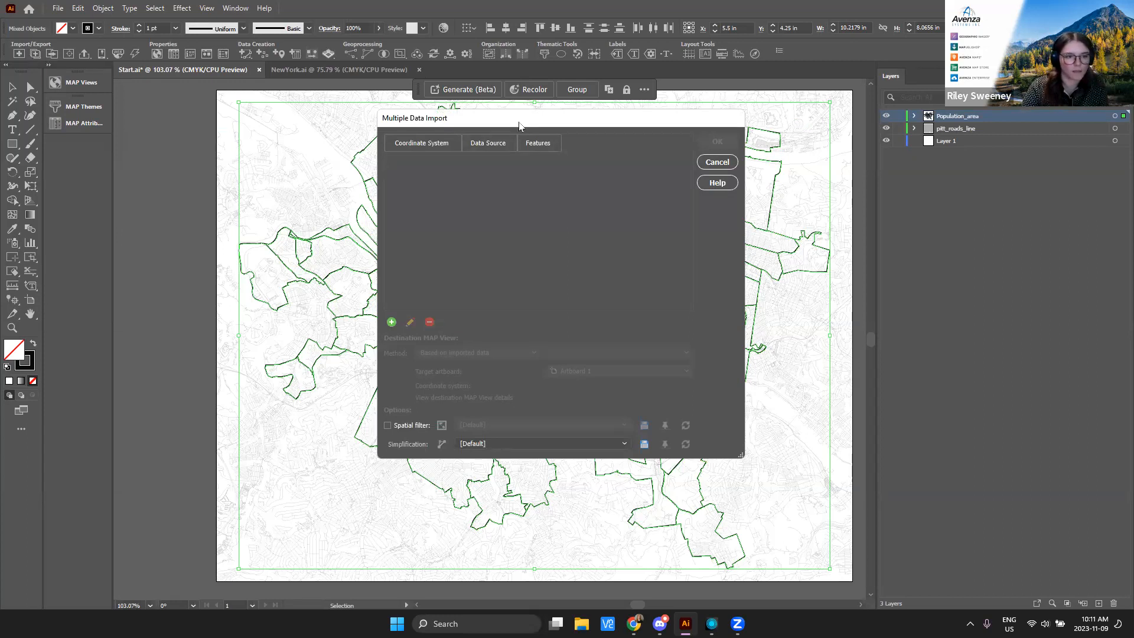
{"action": "left_click_drag", "start_coordinate": [519, 125], "coordinate": [521, 161]}
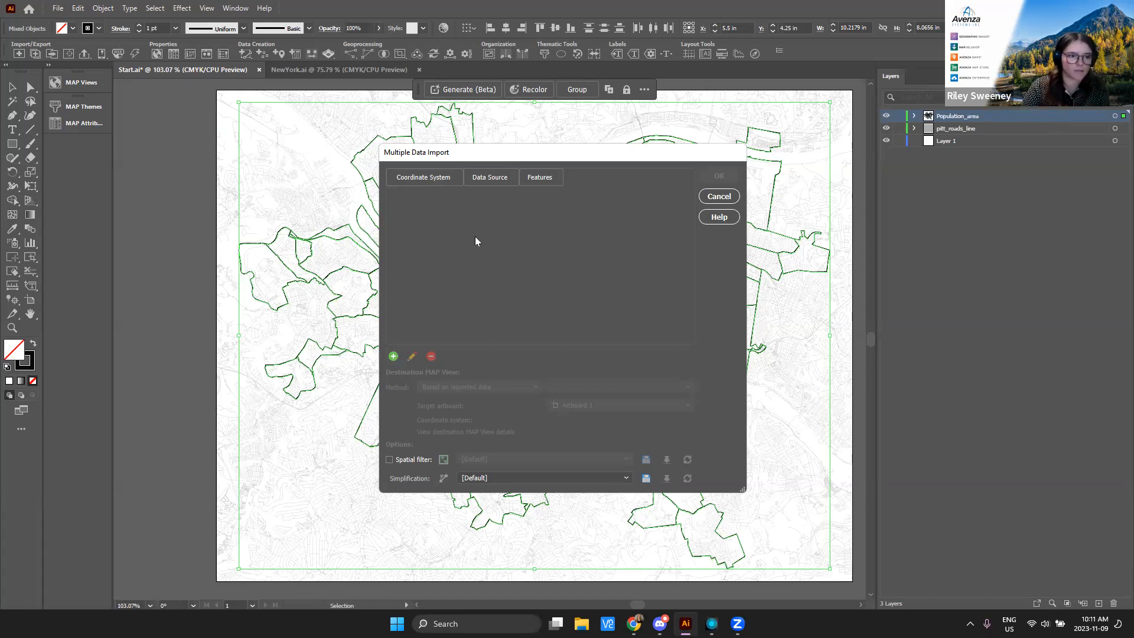
{"action": "left_click", "coordinate": [394, 357]}
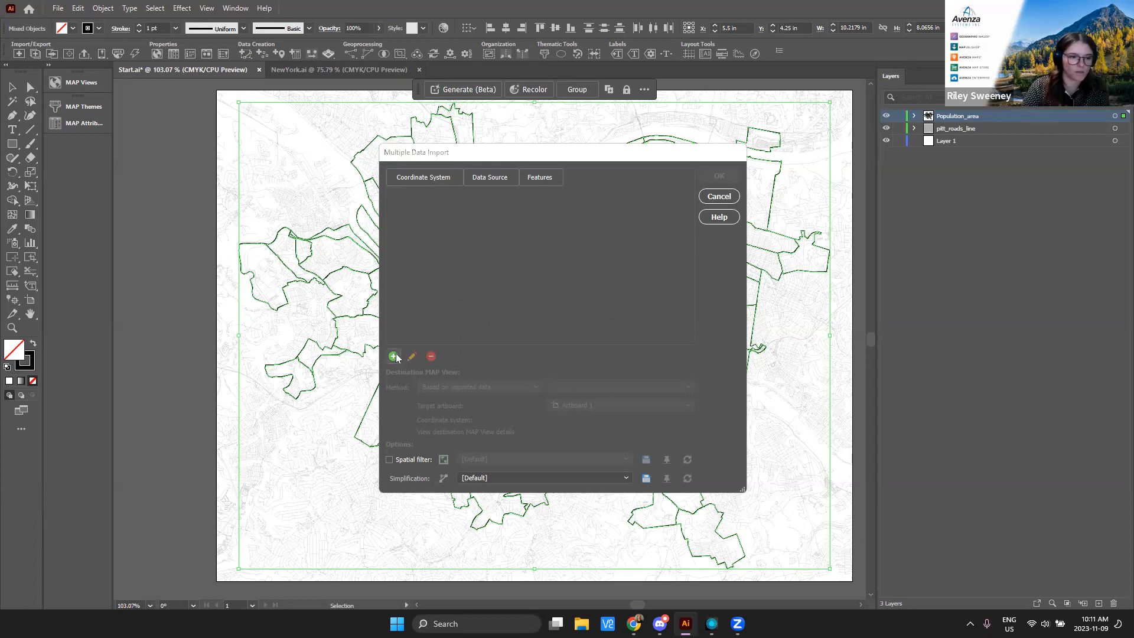
{"action": "left_click", "coordinate": [576, 257]}
{"action": "scroll", "coordinate": [563, 284], "scroll_direction": "up", "scroll_amount": 5}
{"action": "left_click", "coordinate": [591, 279]}
{"action": "left_click", "coordinate": [591, 278]}
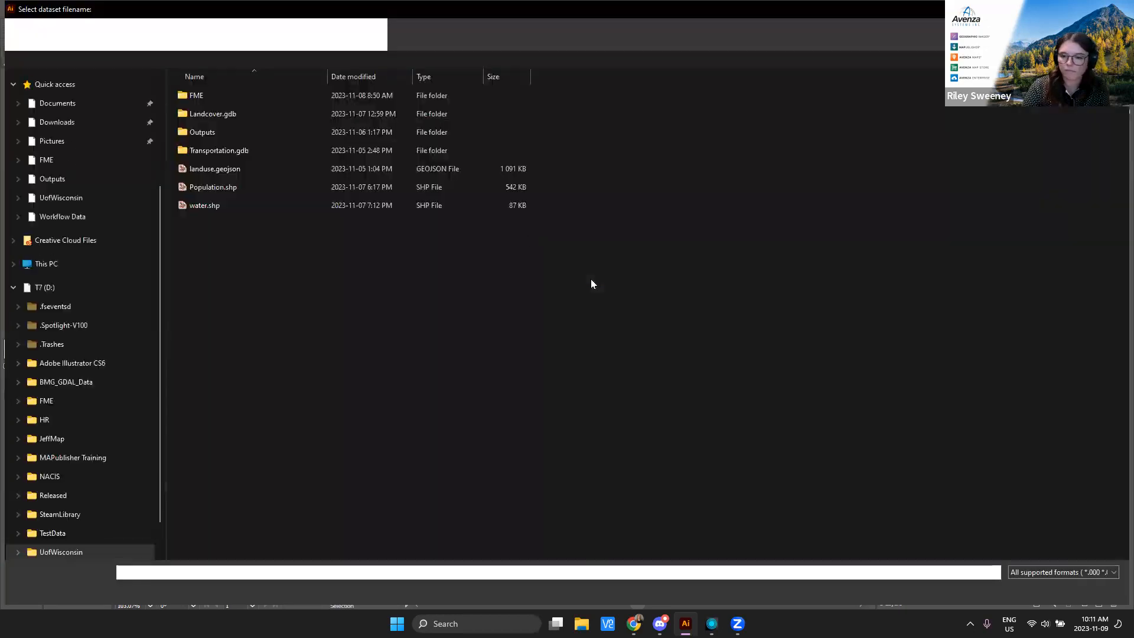
{"action": "left_click", "coordinate": [218, 208]}
{"action": "double_click", "coordinate": [217, 208]}
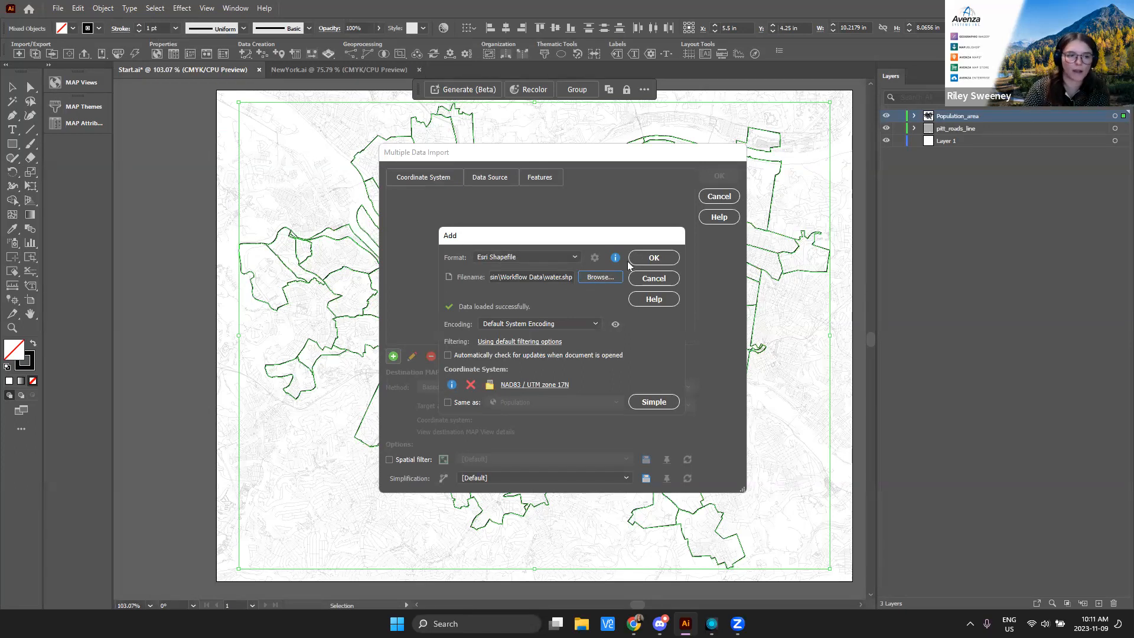
{"action": "left_click", "coordinate": [526, 342]}
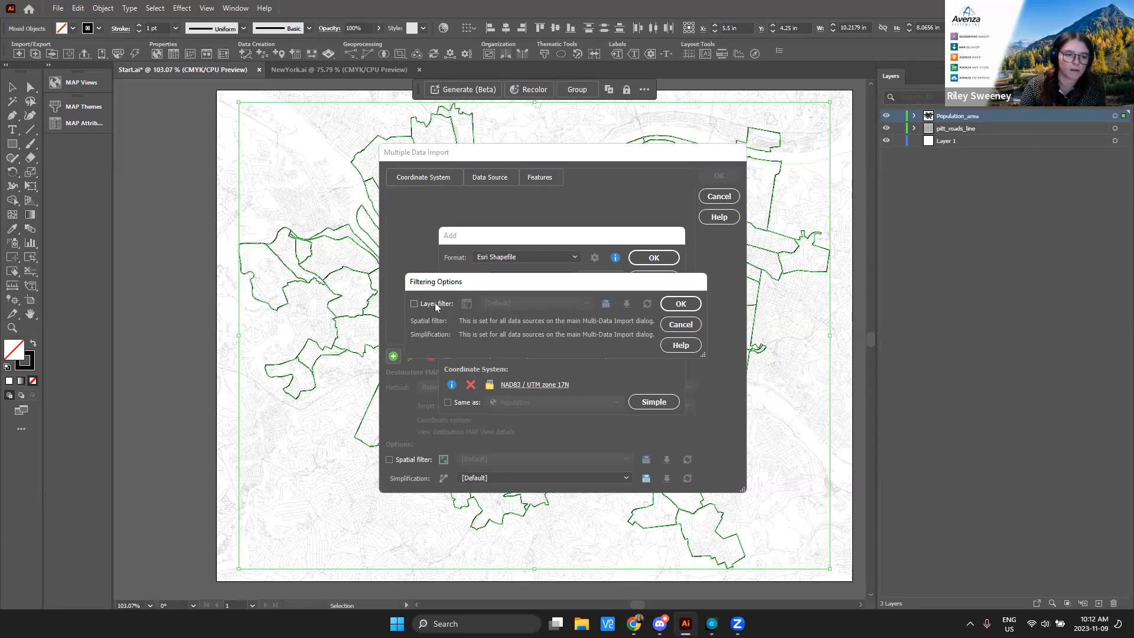
{"action": "left_click", "coordinate": [675, 327]}
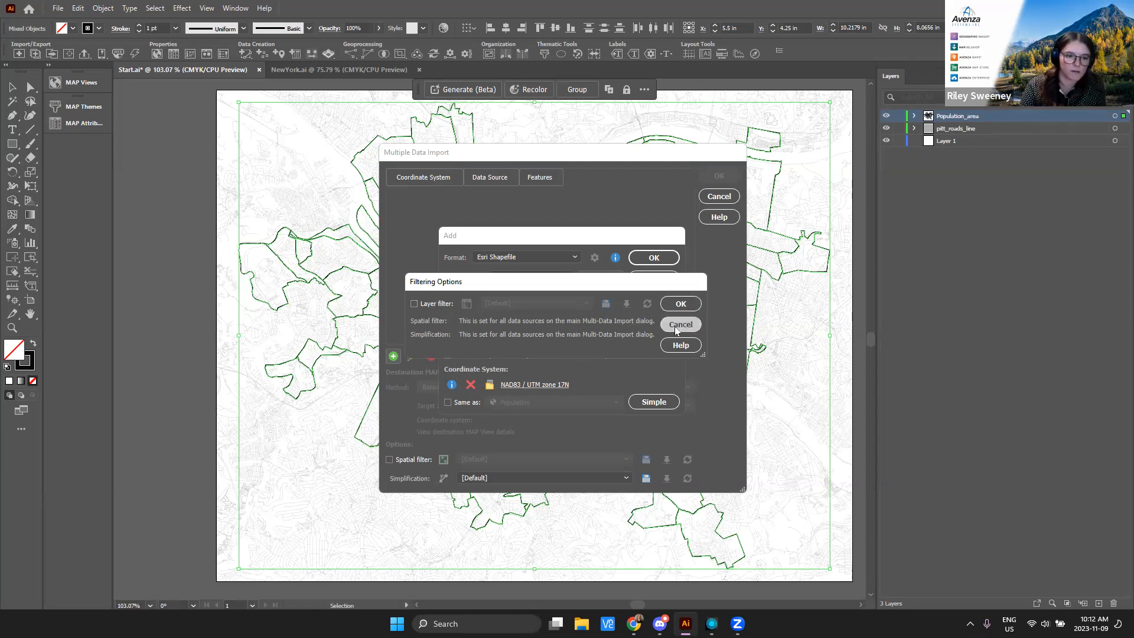
{"action": "left_click", "coordinate": [654, 258]}
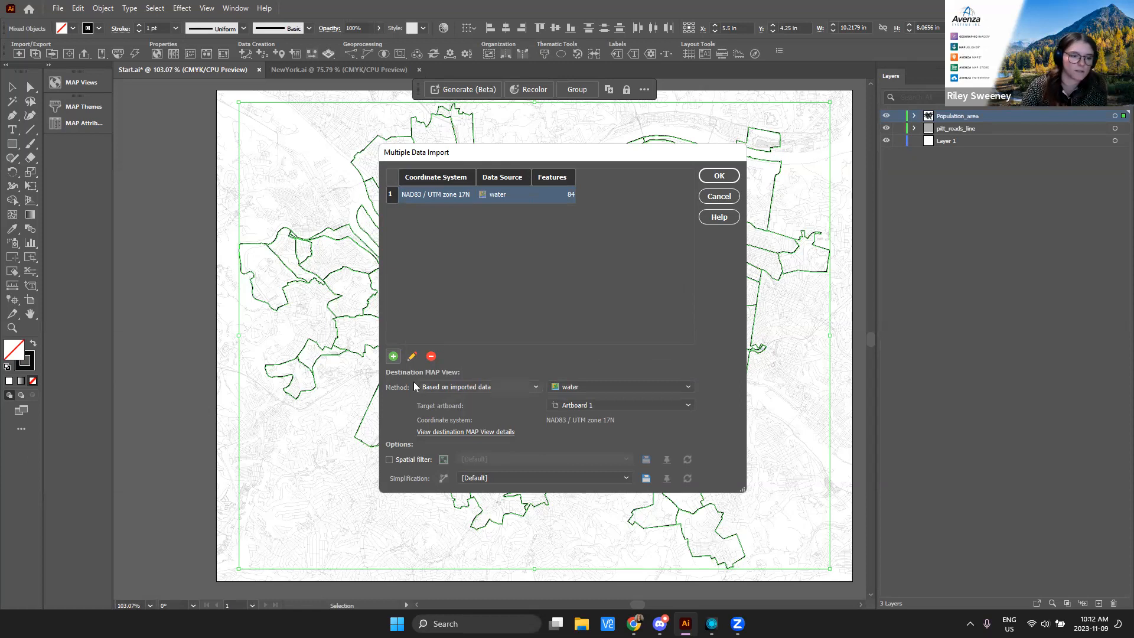
Step: Add landuse.geojson to the import as a GeoJSON/TopoJSON source
{"action": "left_click", "coordinate": [393, 356]}
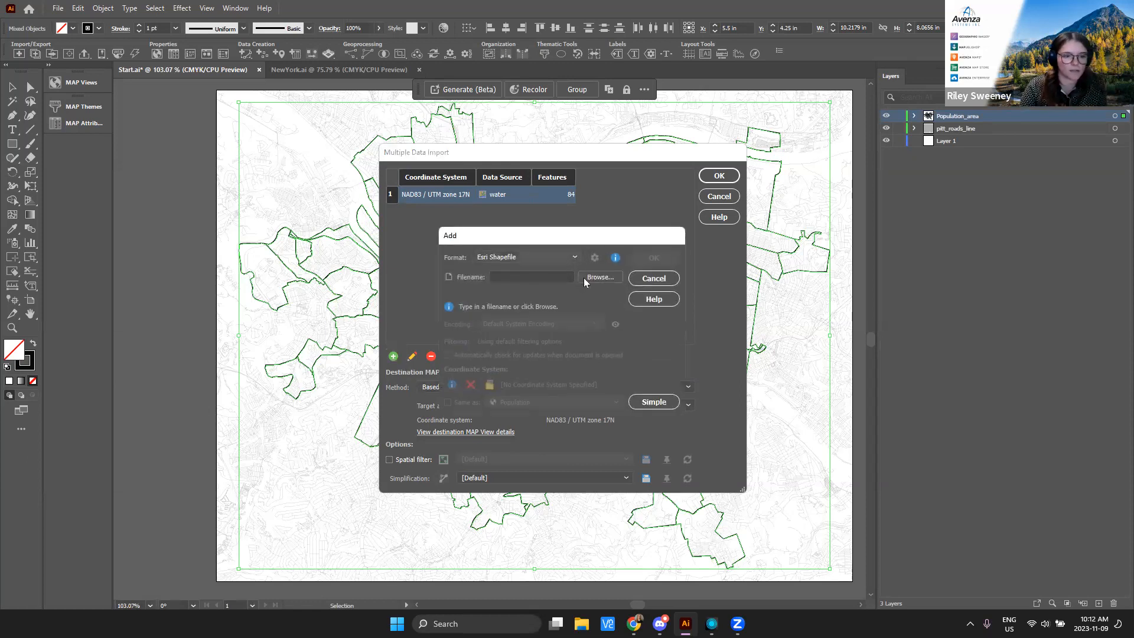
{"action": "left_click", "coordinate": [599, 277]}
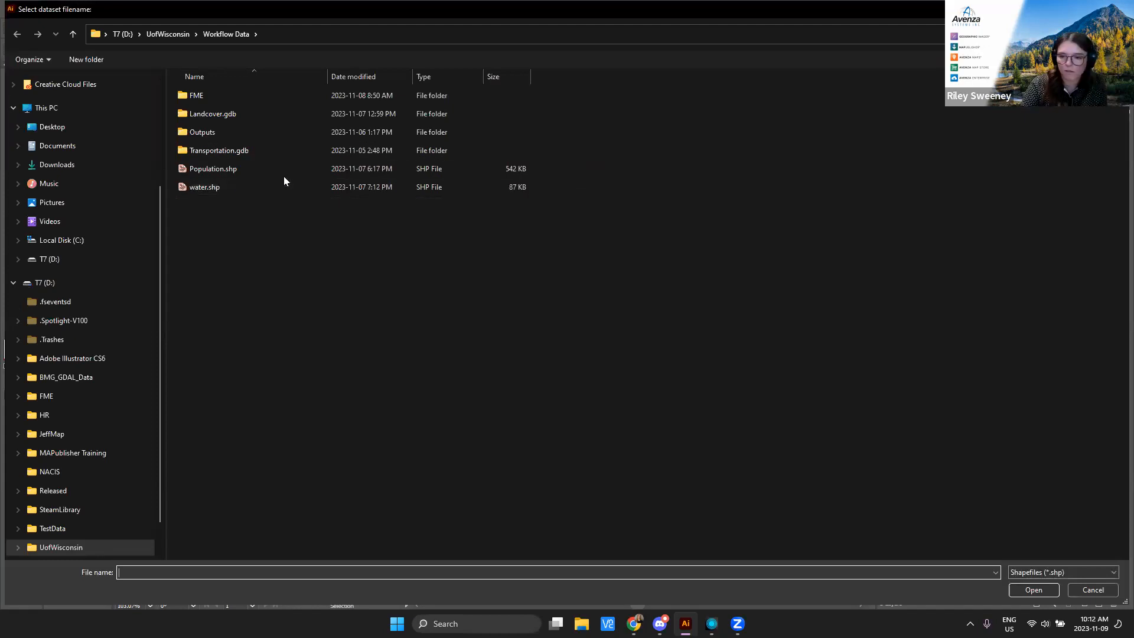
{"action": "key", "text": "Escape"}
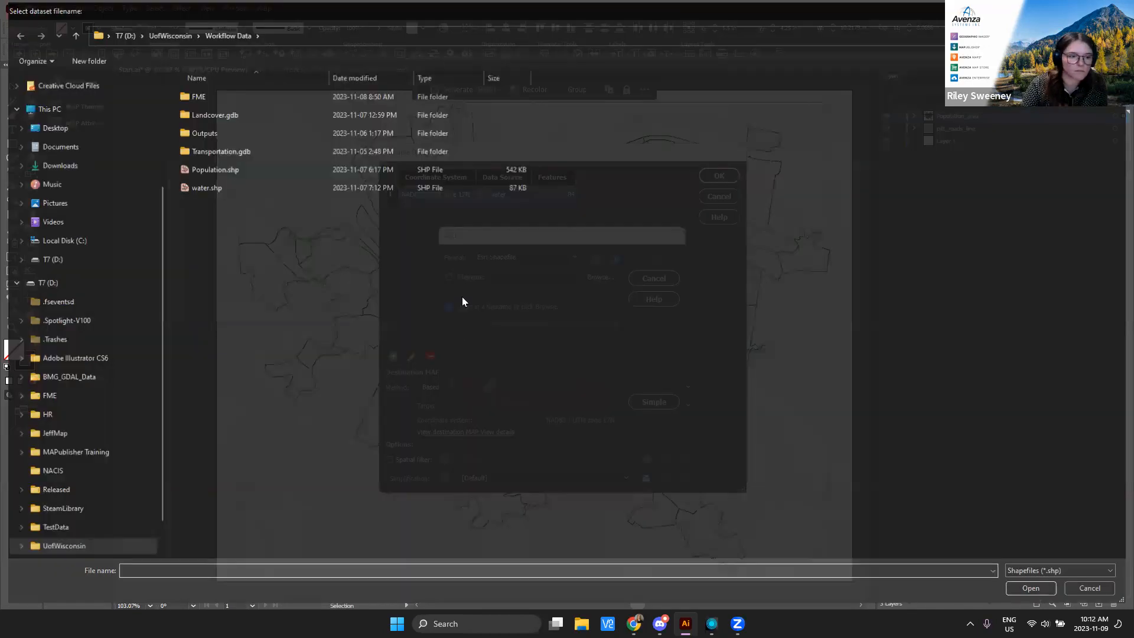
{"action": "left_click", "coordinate": [505, 256]}
{"action": "left_click", "coordinate": [521, 288]}
{"action": "left_click", "coordinate": [612, 278]}
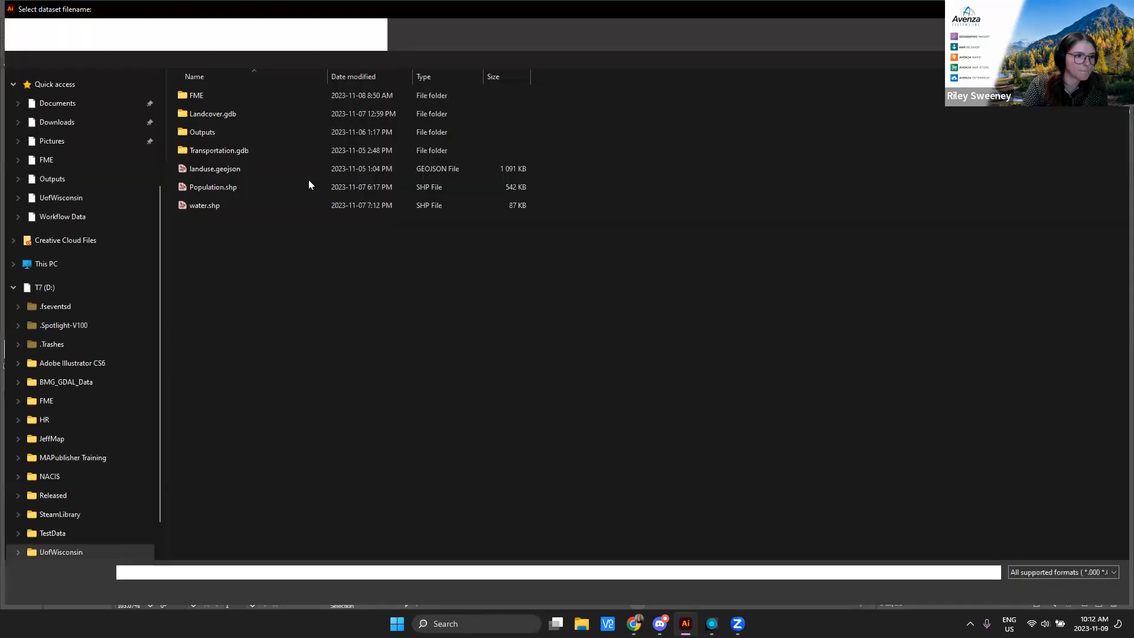
{"action": "left_click", "coordinate": [208, 169]}
{"action": "key", "text": "Return"}
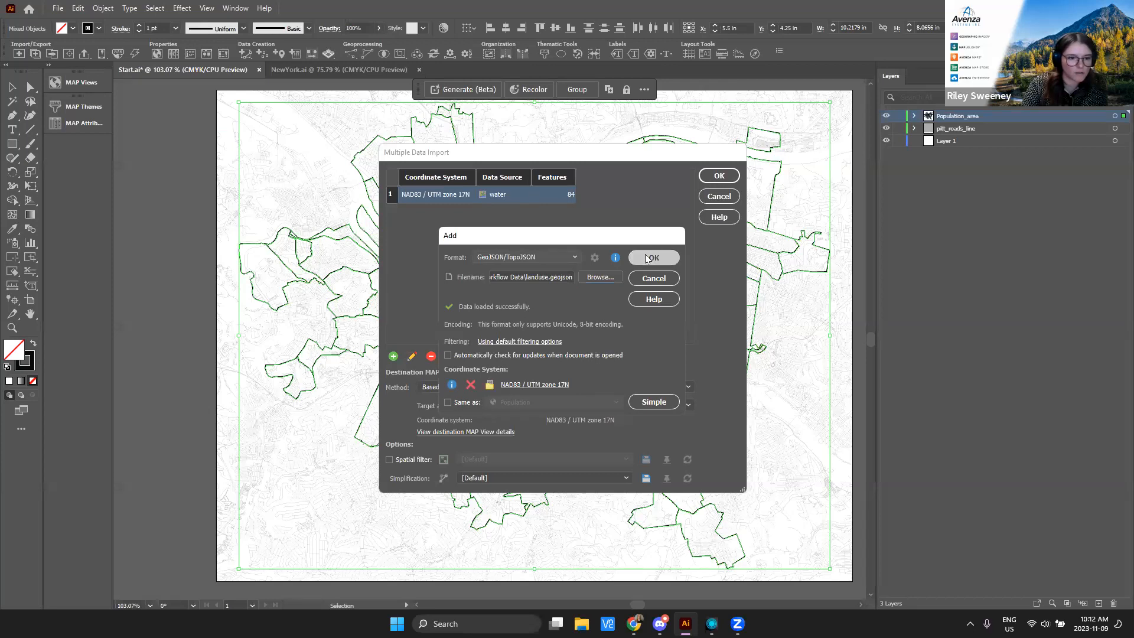
{"action": "left_click", "coordinate": [655, 258]}
Step: Set up a Basic File Geodatabase Reader source with the folder path ending in Landcover.gdb, and open its feature class selection
{"action": "left_click", "coordinate": [393, 355]}
{"action": "left_click", "coordinate": [556, 256]}
{"action": "scroll", "coordinate": [565, 436], "scroll_direction": "down", "scroll_amount": 1}
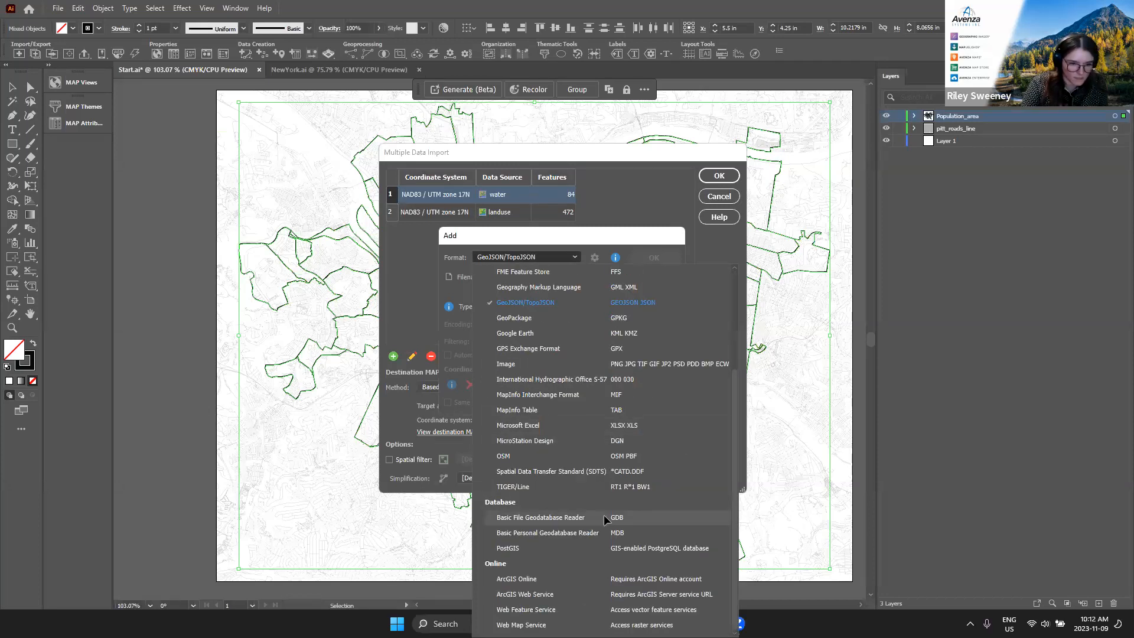
{"action": "left_click", "coordinate": [605, 516]}
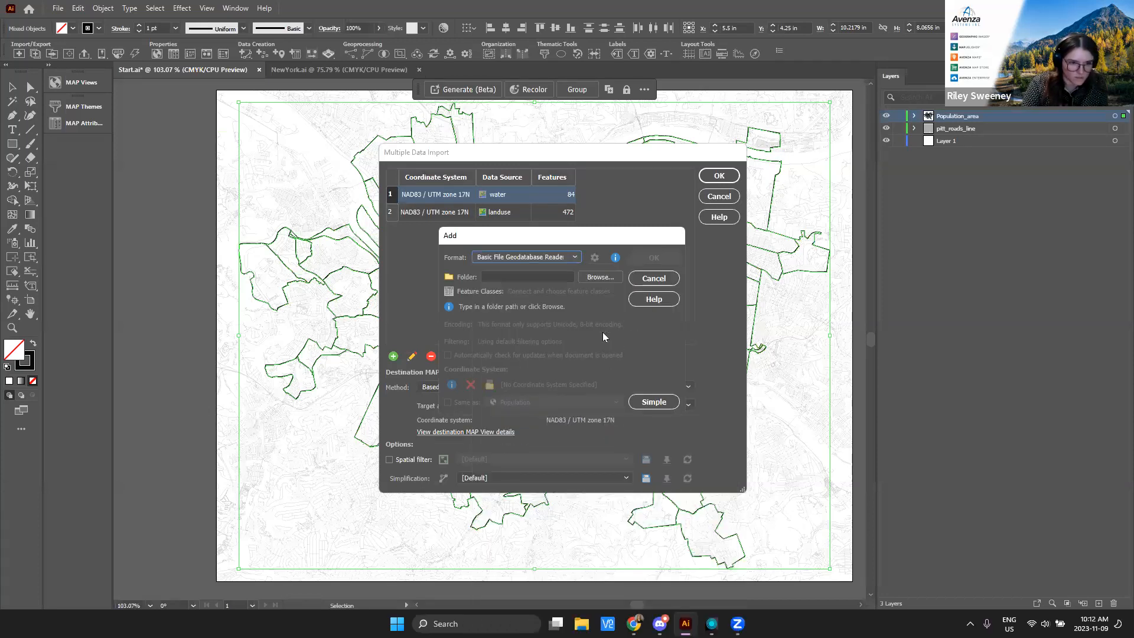
{"action": "left_click", "coordinate": [604, 278]}
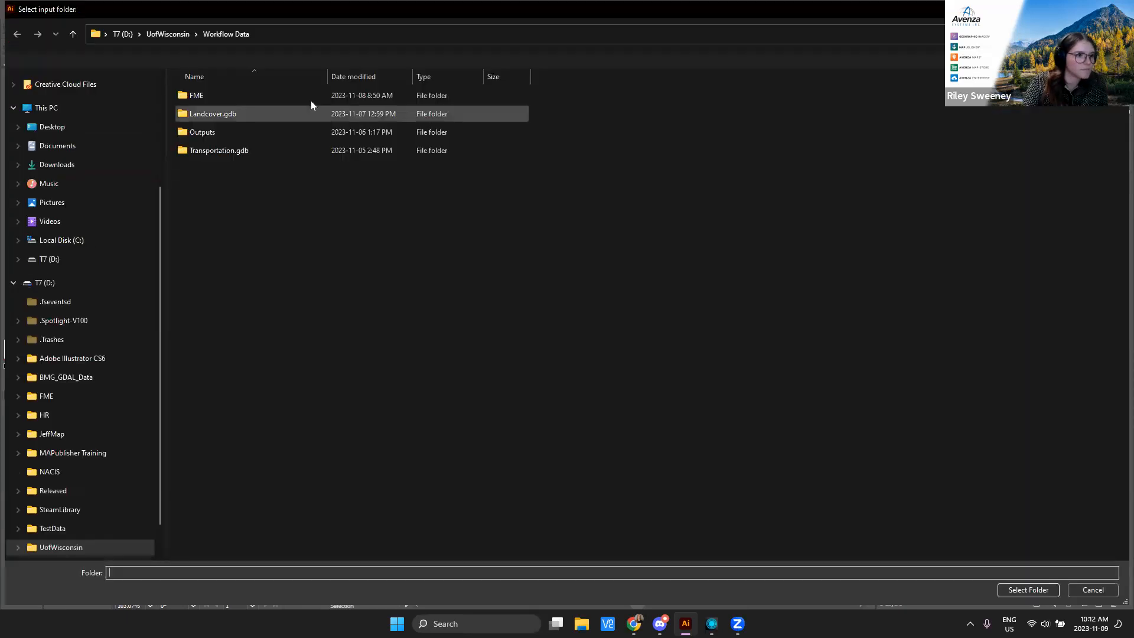
{"action": "left_click", "coordinate": [233, 114]}
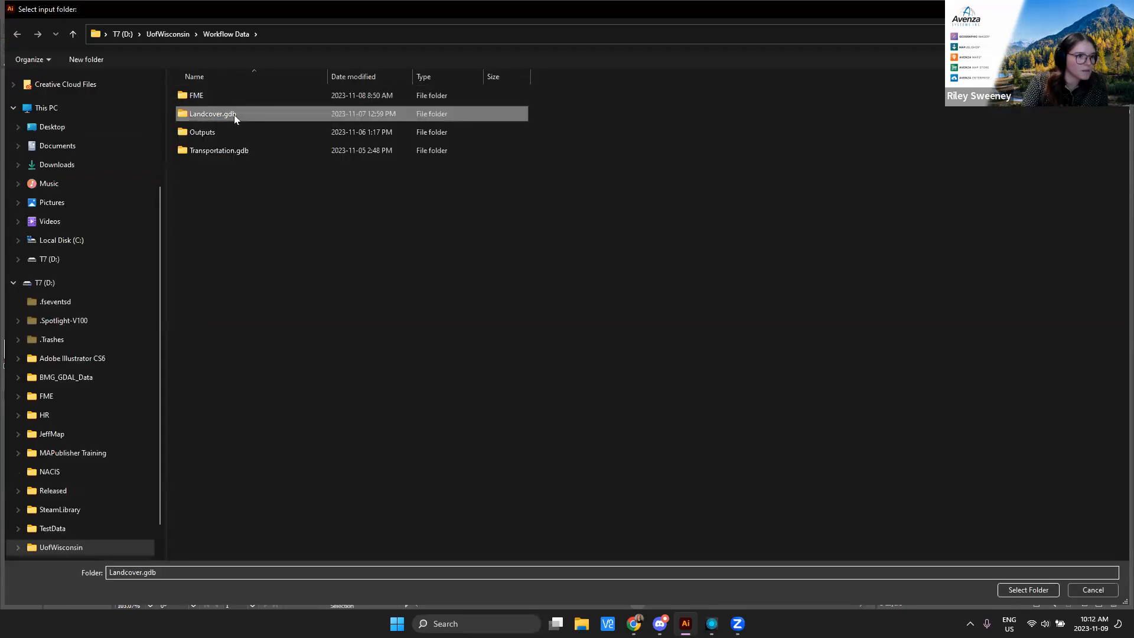
{"action": "left_click", "coordinate": [1018, 589]}
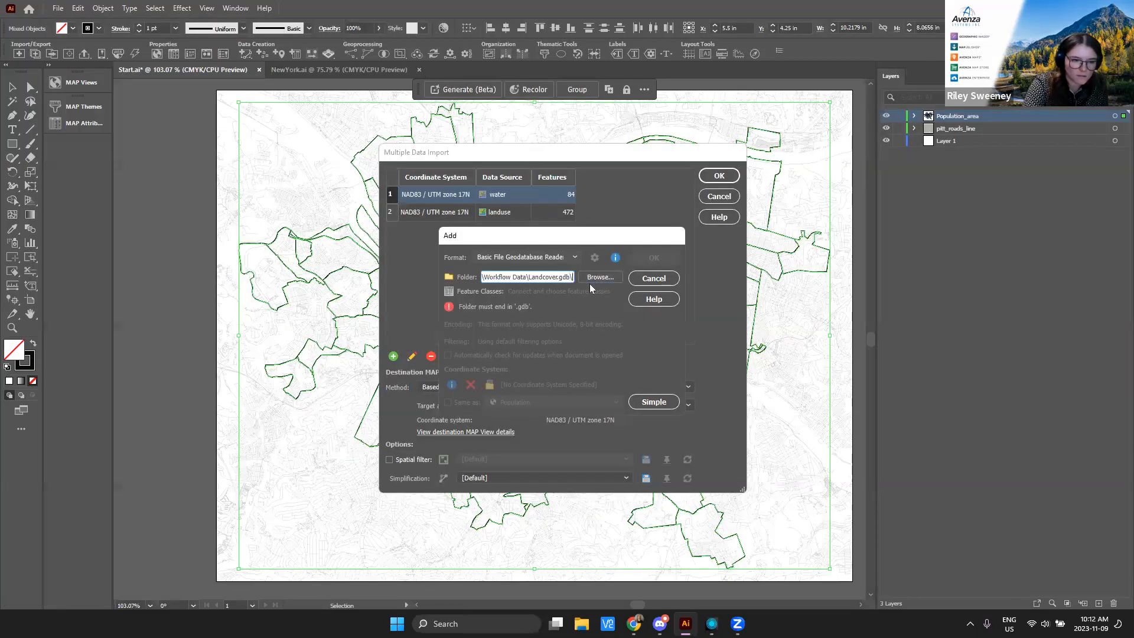
{"action": "key", "text": "BackSpace"}
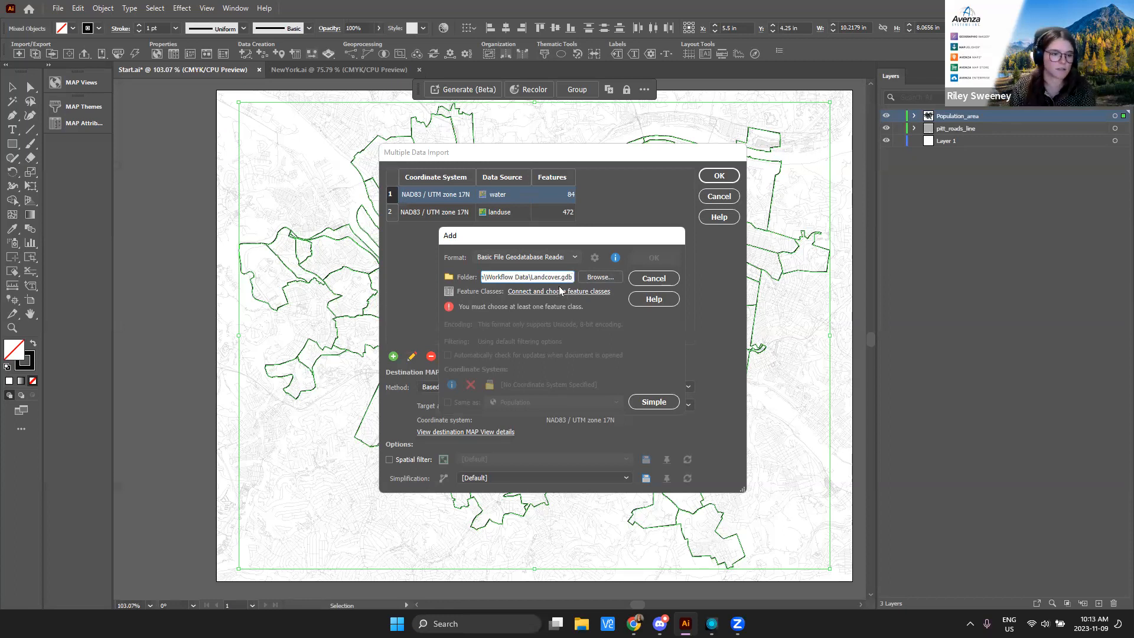
{"action": "left_click", "coordinate": [565, 293]}
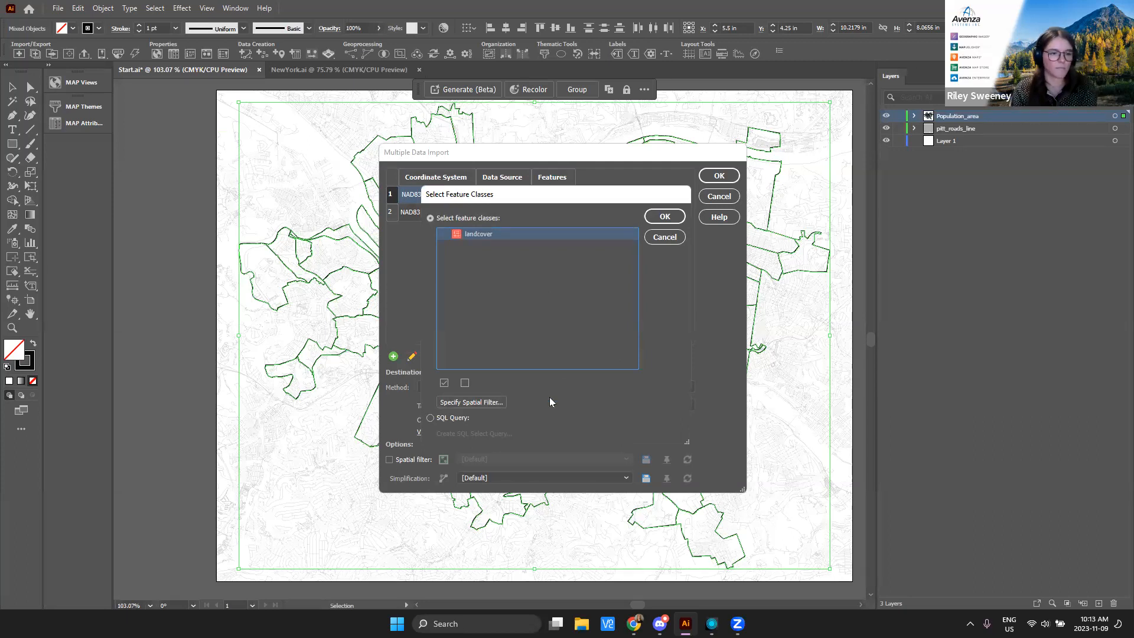
{"action": "left_click", "coordinate": [486, 404]}
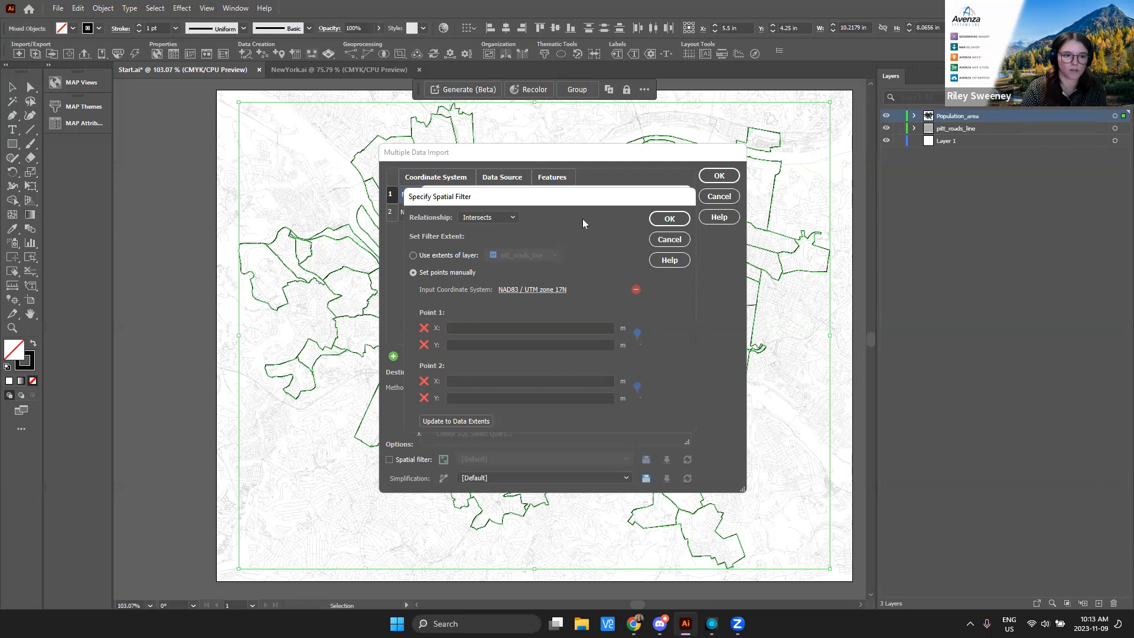
{"action": "left_click", "coordinate": [512, 217]}
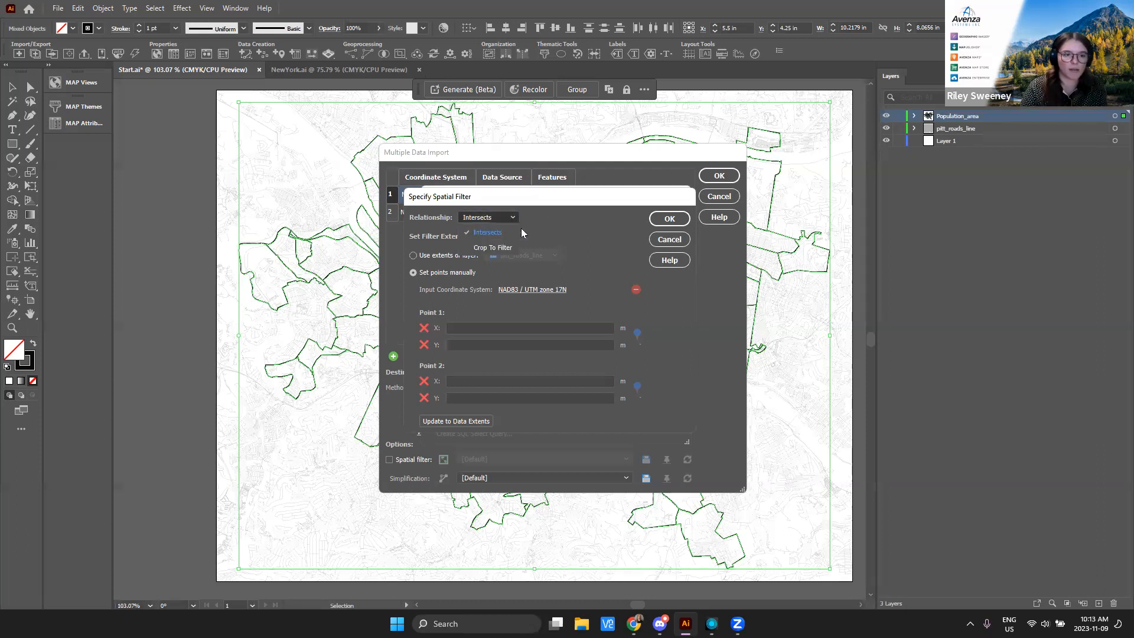
{"action": "left_click", "coordinate": [493, 248]}
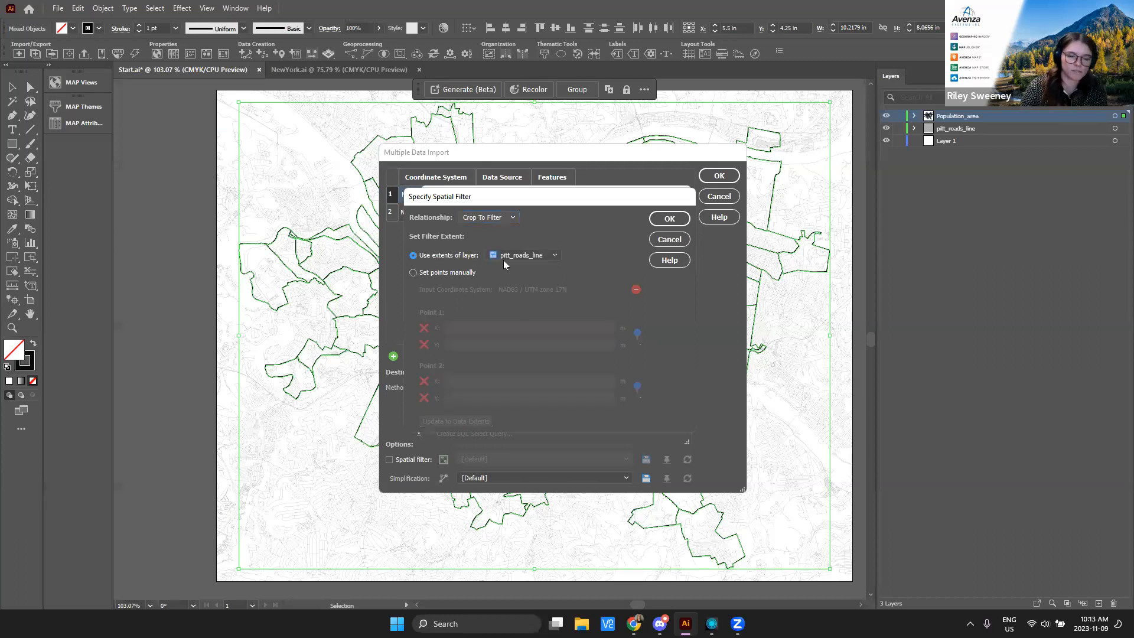
{"action": "left_click", "coordinate": [524, 259]}
{"action": "left_click", "coordinate": [459, 275]}
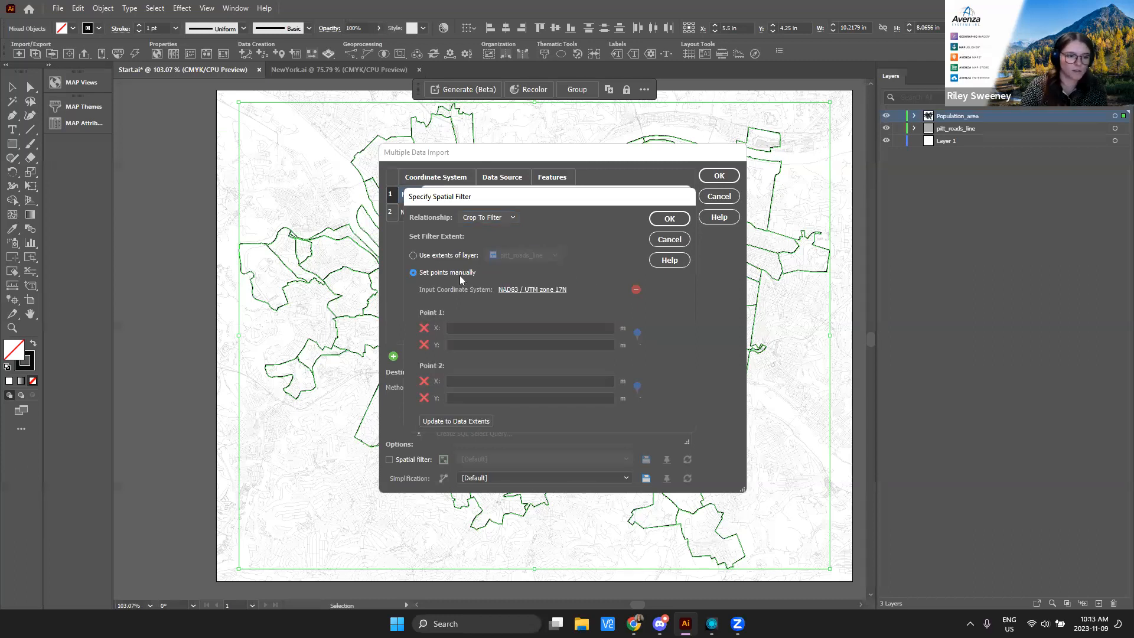
{"action": "left_click", "coordinate": [669, 241]}
{"action": "left_click", "coordinate": [459, 419]}
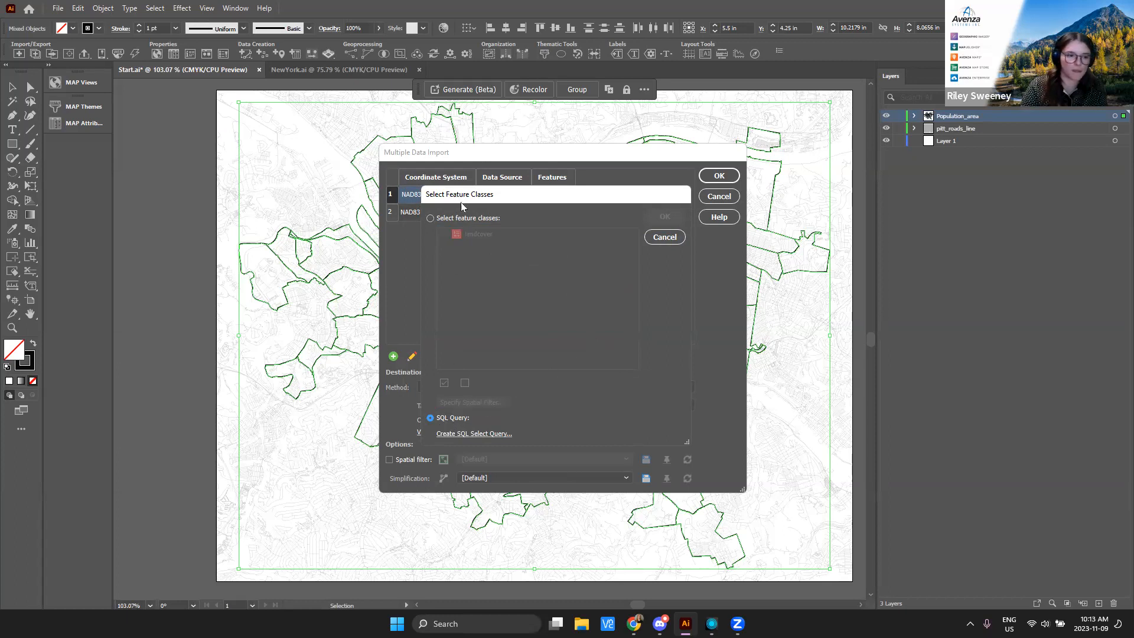
Step: Choose the landcover feature class from the geodatabase and add it to the import list
{"action": "left_click", "coordinate": [464, 218]}
{"action": "left_click", "coordinate": [479, 234]}
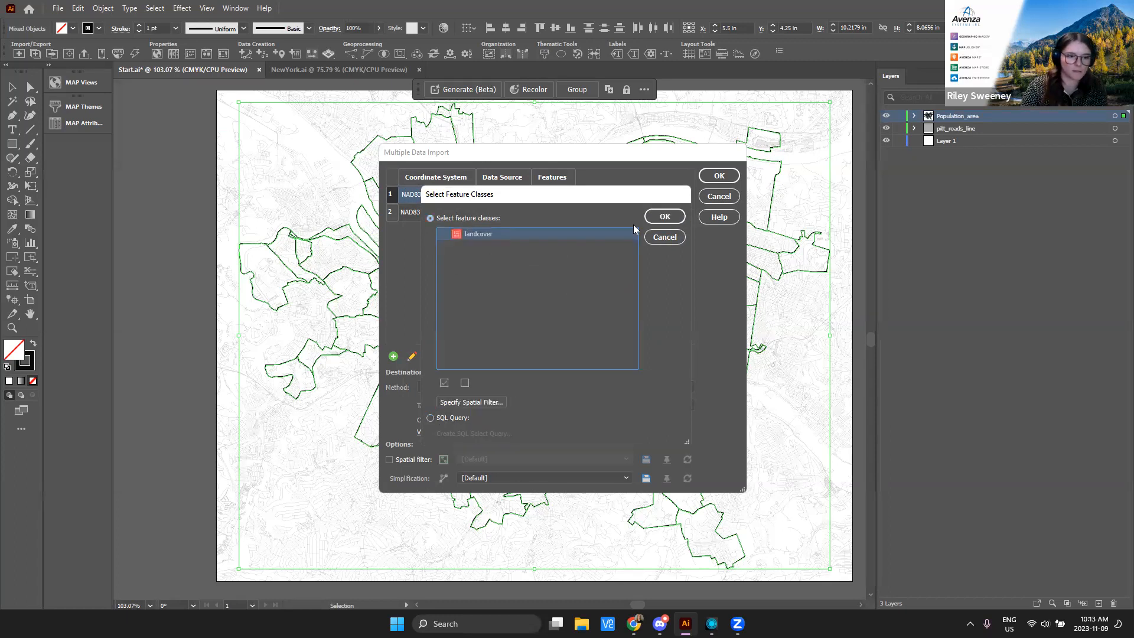
{"action": "left_click", "coordinate": [668, 217]}
{"action": "left_click", "coordinate": [654, 258]}
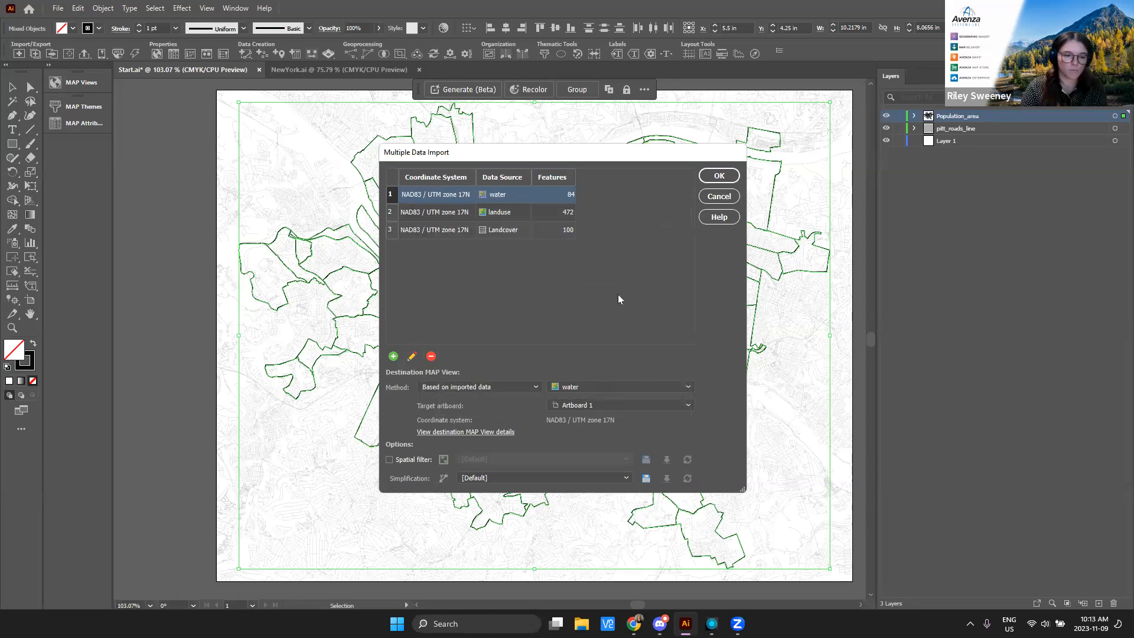
Step: Enable the spatial filter for the whole import and open its settings, keeping the Crop relationship
{"action": "left_click", "coordinate": [409, 460]}
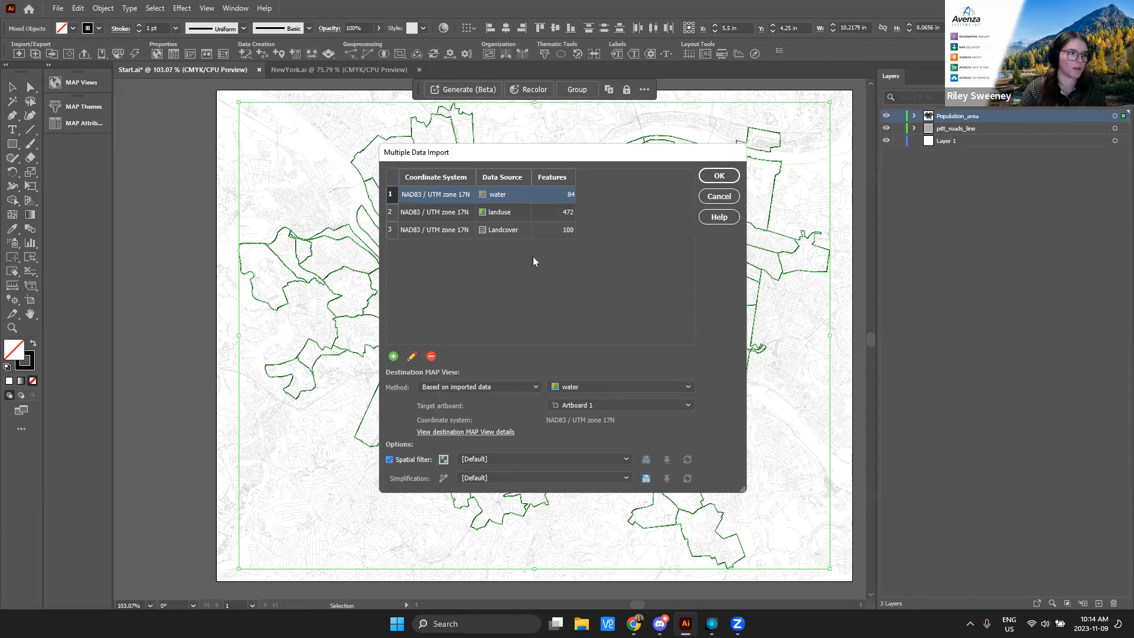
{"action": "left_click", "coordinate": [443, 460]}
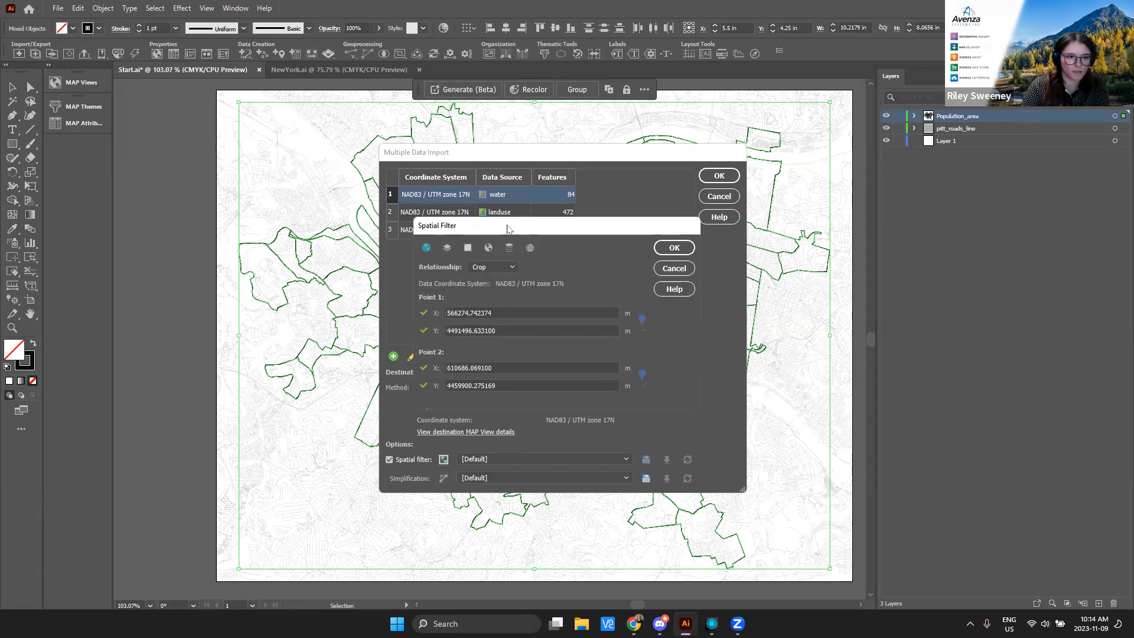
{"action": "left_click_drag", "start_coordinate": [507, 229], "coordinate": [470, 155]}
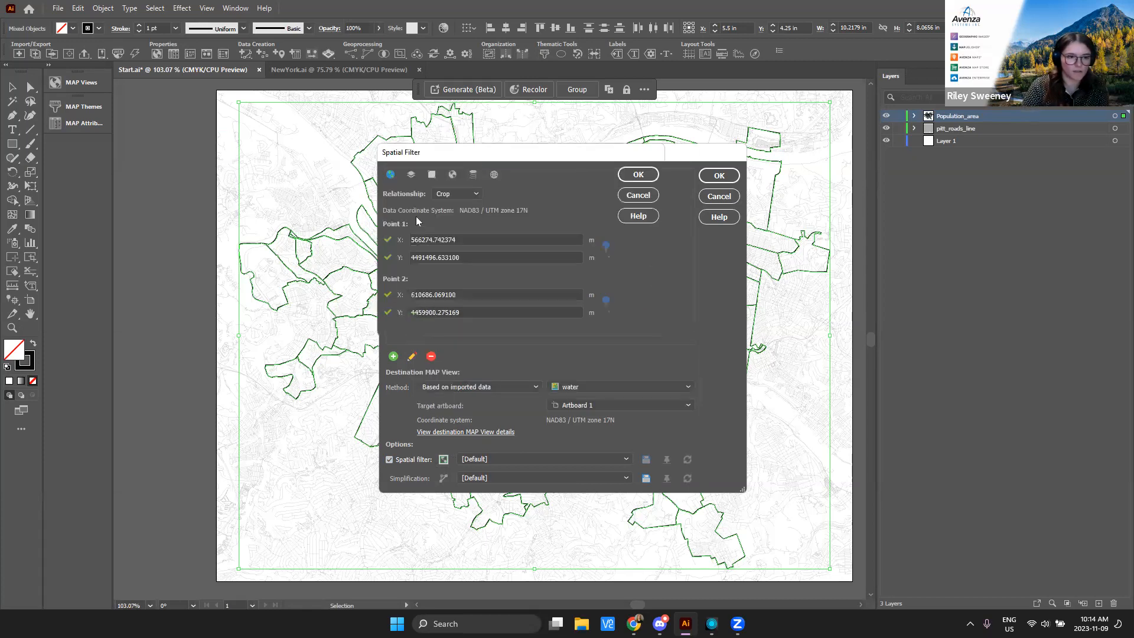
{"action": "left_click", "coordinate": [480, 194]}
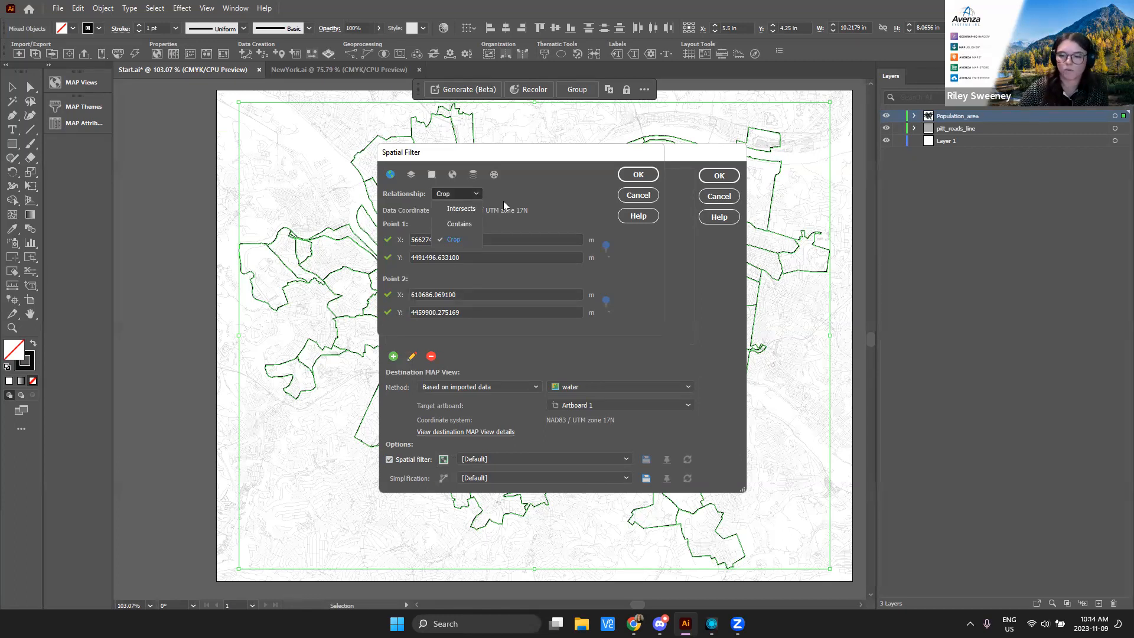
{"action": "left_click", "coordinate": [503, 200]}
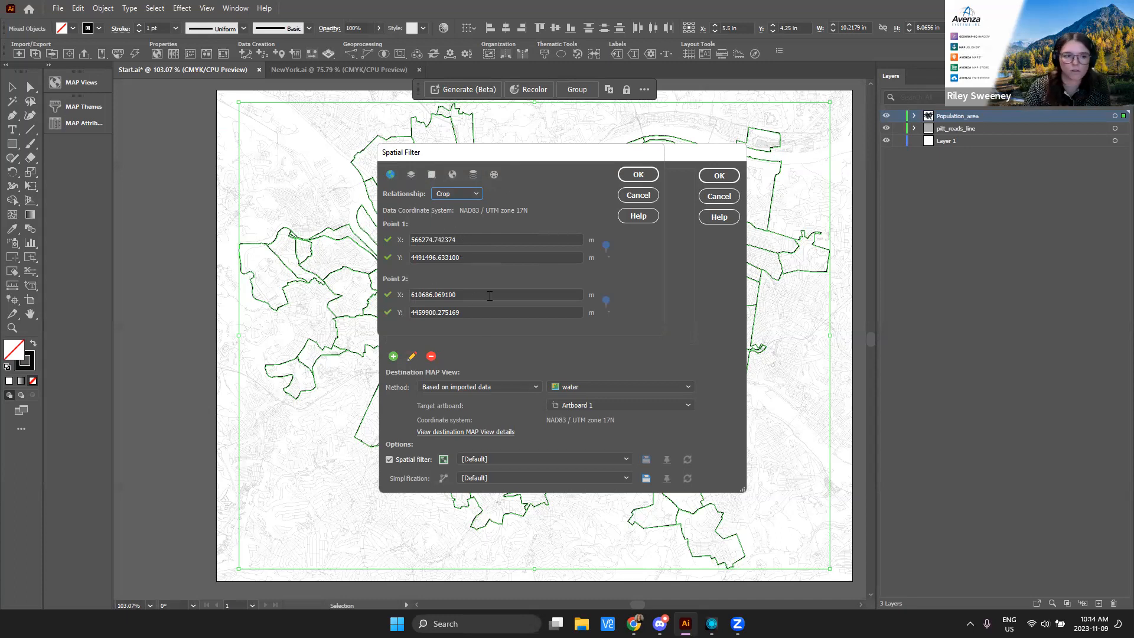
{"action": "left_click", "coordinate": [391, 175]}
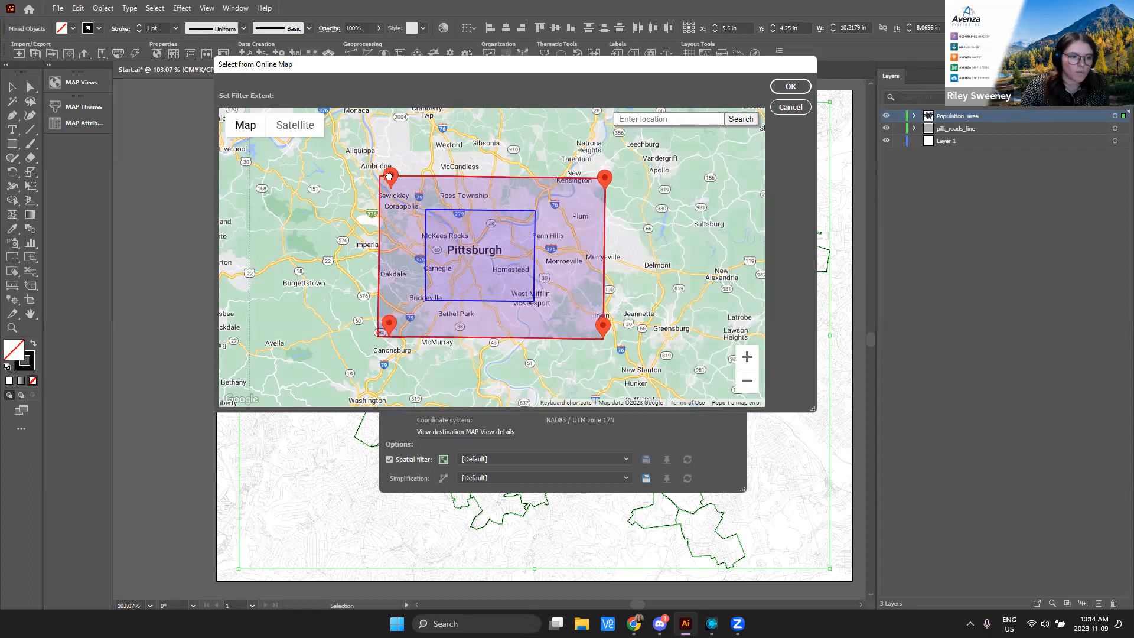
{"action": "left_click_drag", "start_coordinate": [604, 330], "coordinate": [589, 315]}
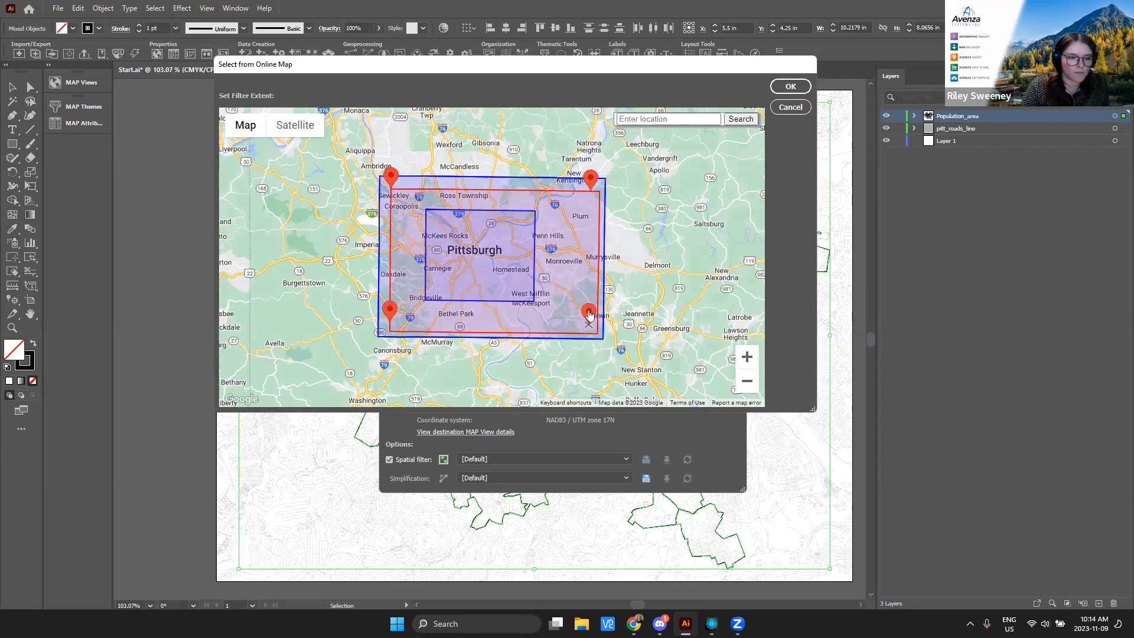
{"action": "left_click", "coordinate": [791, 108]}
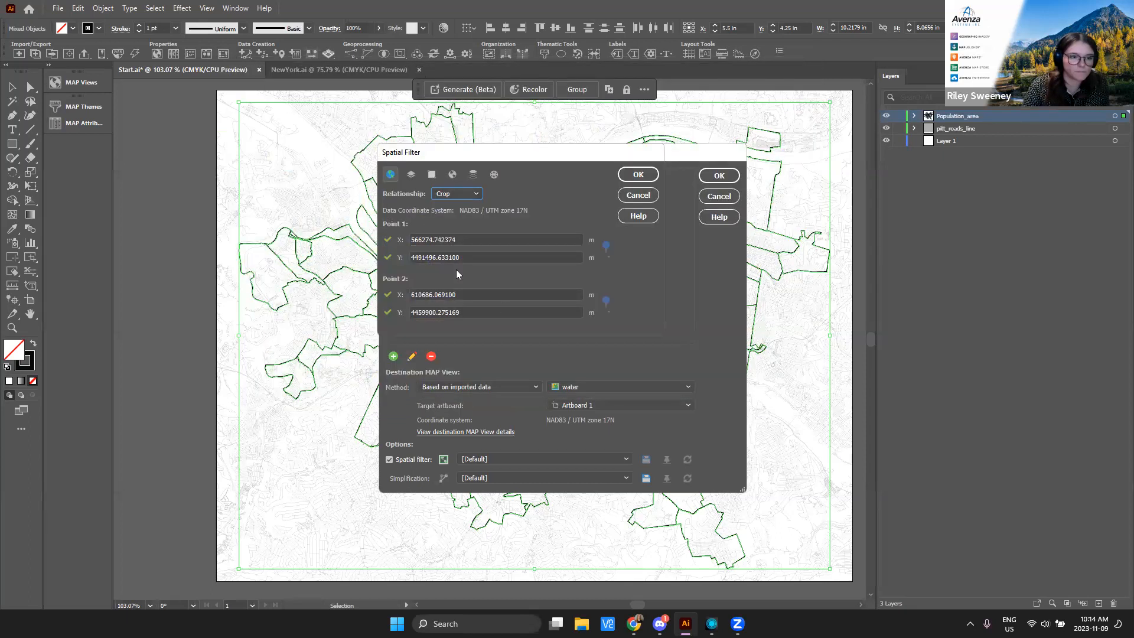
Step: Examine the spatial filter's options for taking its extent from a MAP layer, entered bounds with a coordinate system, or a MAP View
{"action": "left_click", "coordinate": [412, 174]}
{"action": "left_click", "coordinate": [564, 234]}
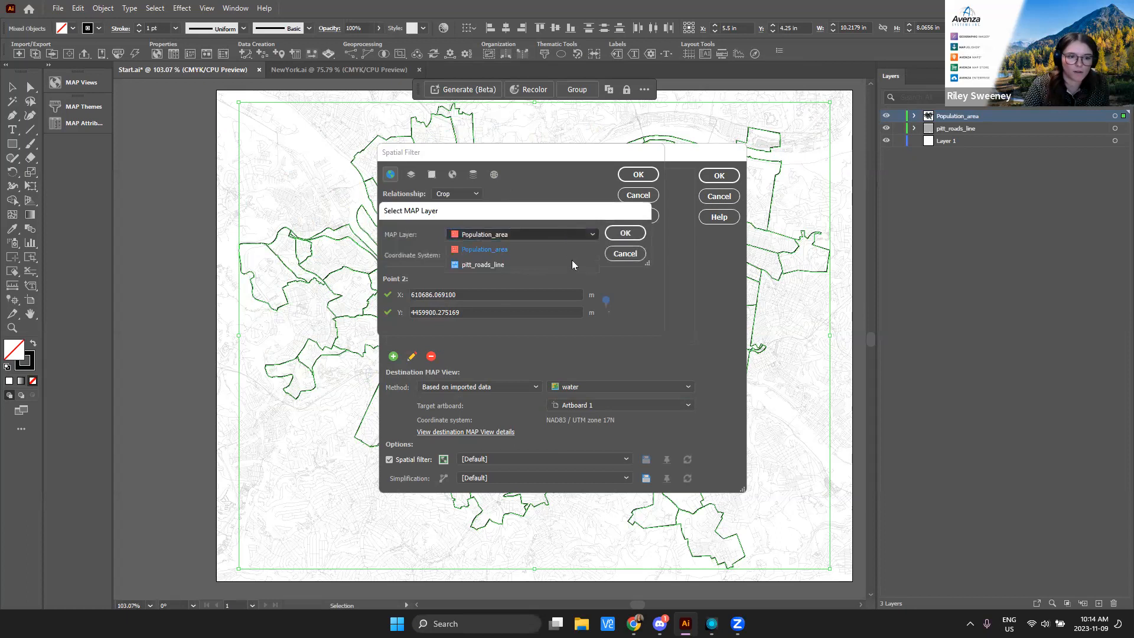
{"action": "left_click", "coordinate": [618, 255]}
{"action": "left_click", "coordinate": [622, 254]}
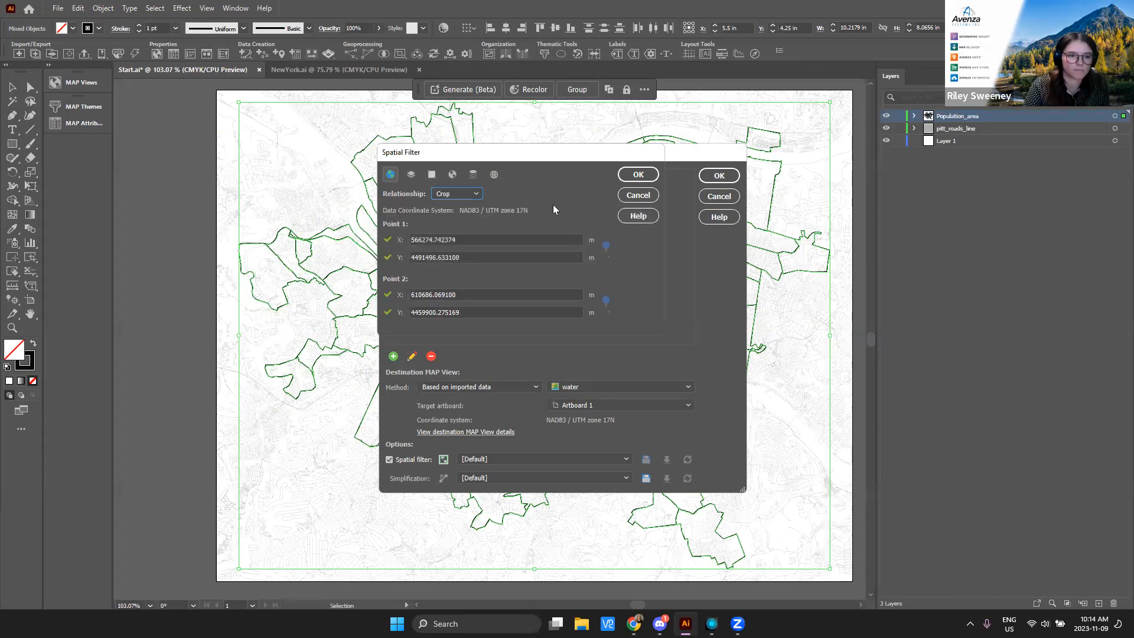
{"action": "left_click", "coordinate": [432, 175]}
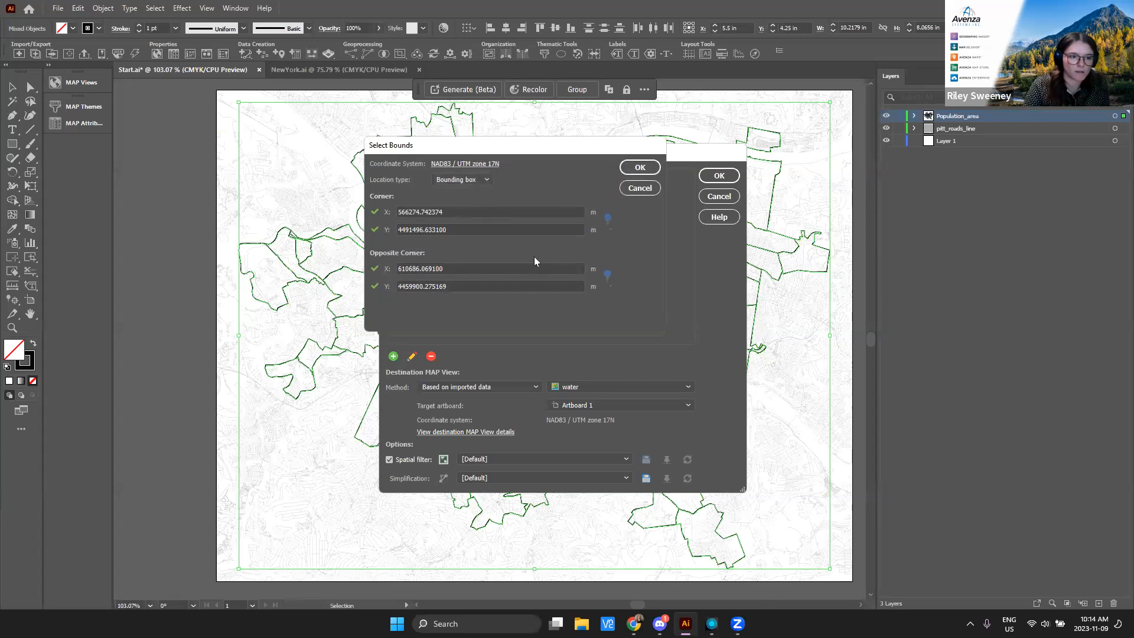
{"action": "left_click", "coordinate": [475, 182]}
{"action": "left_click", "coordinate": [476, 205]}
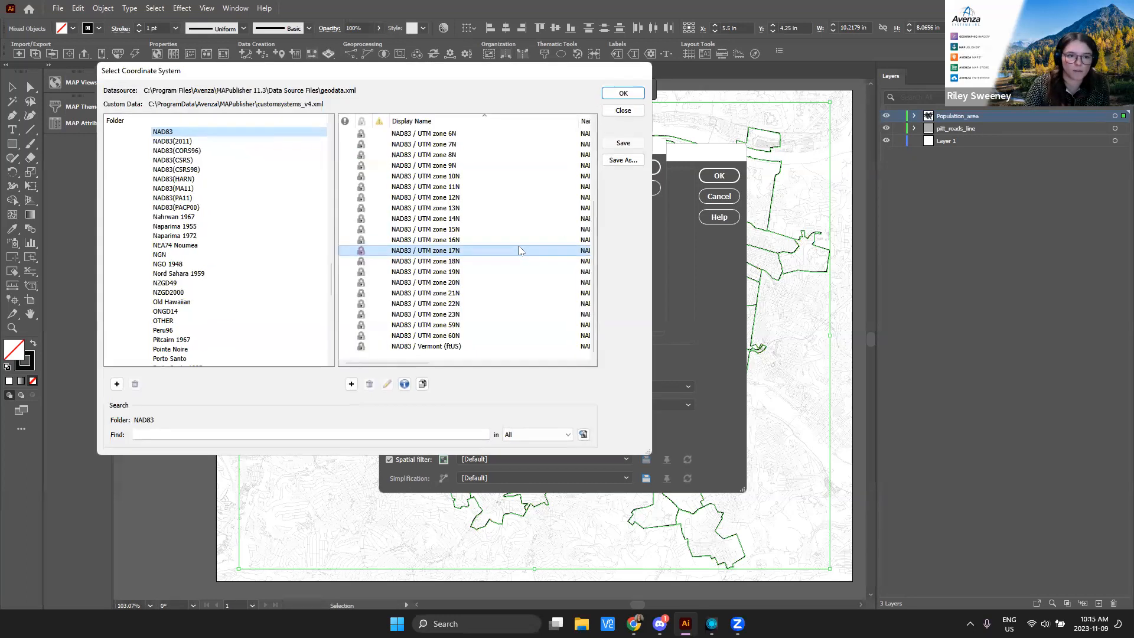
{"action": "left_click", "coordinate": [625, 110]}
{"action": "left_click", "coordinate": [640, 188]}
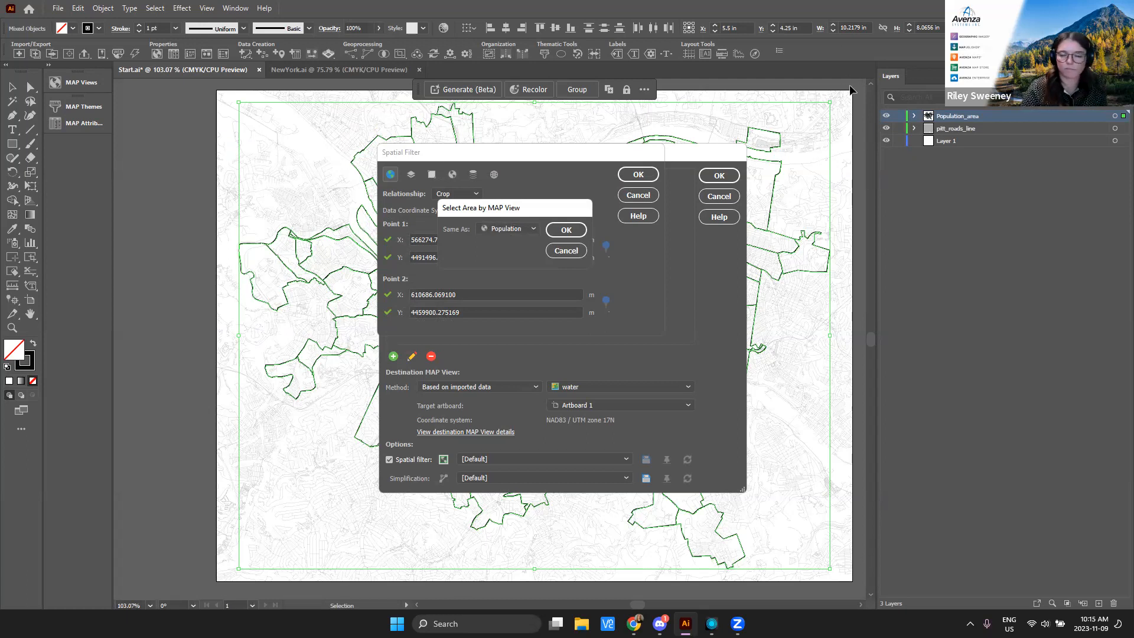
{"action": "left_click", "coordinate": [556, 253]}
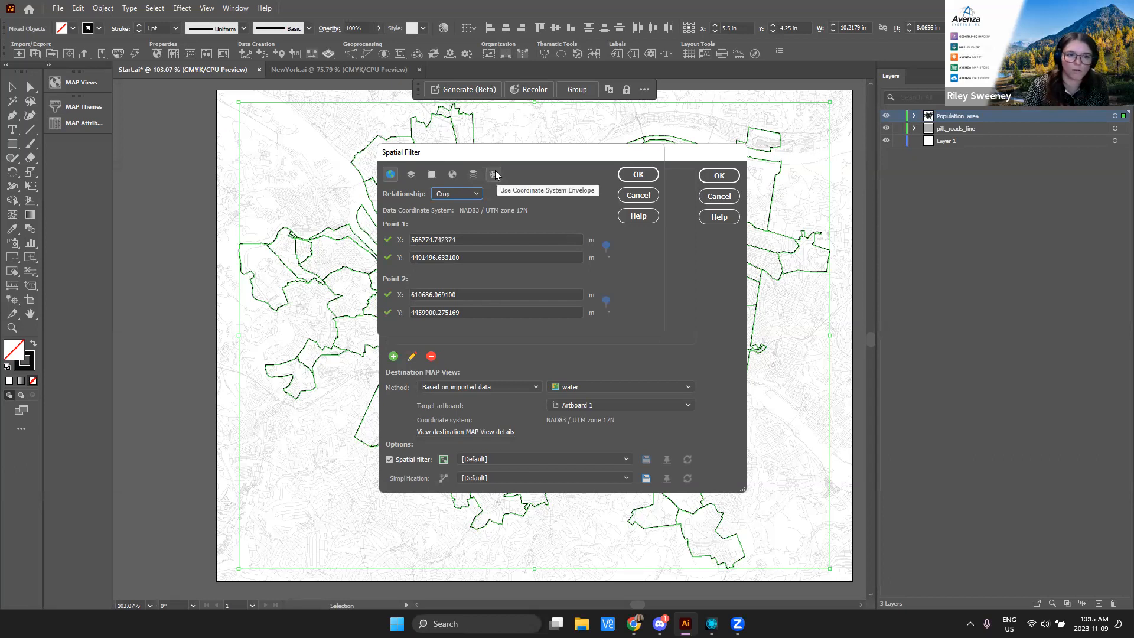
Step: Set the spatial filter's area to match the Population MAP View and accept the filter
{"action": "left_click", "coordinate": [454, 175]}
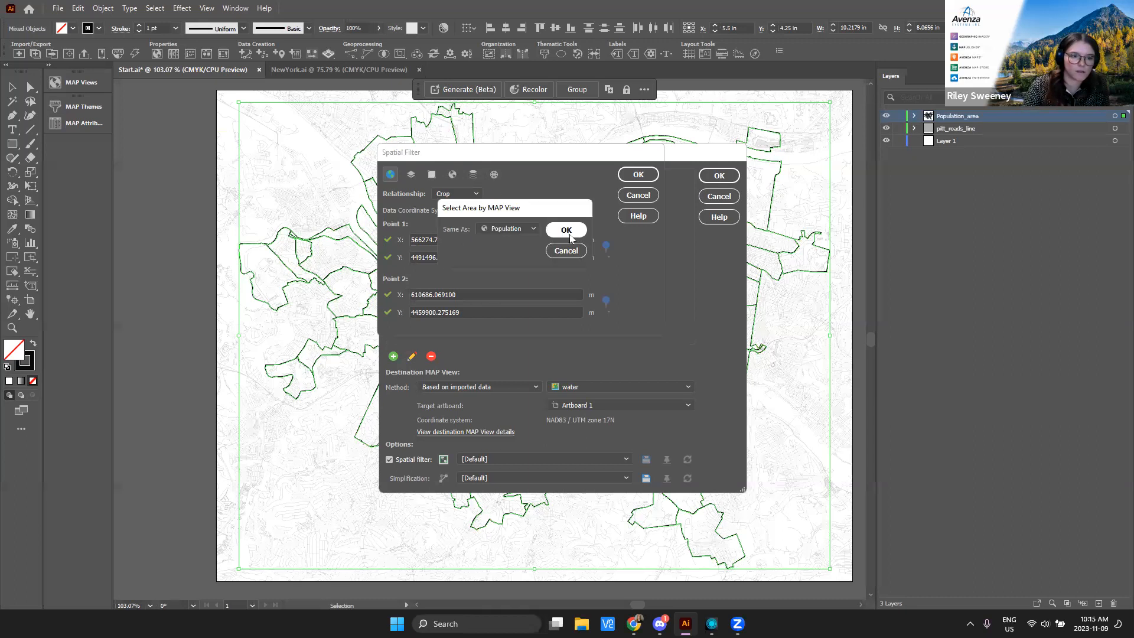
{"action": "left_click", "coordinate": [567, 230]}
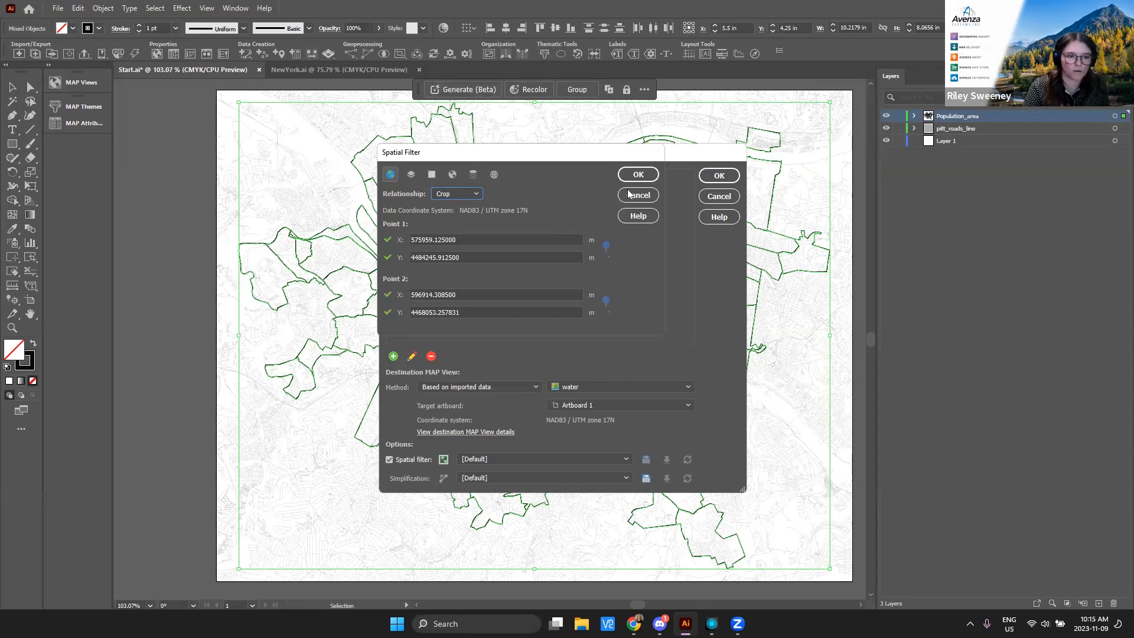
{"action": "left_click", "coordinate": [643, 176]}
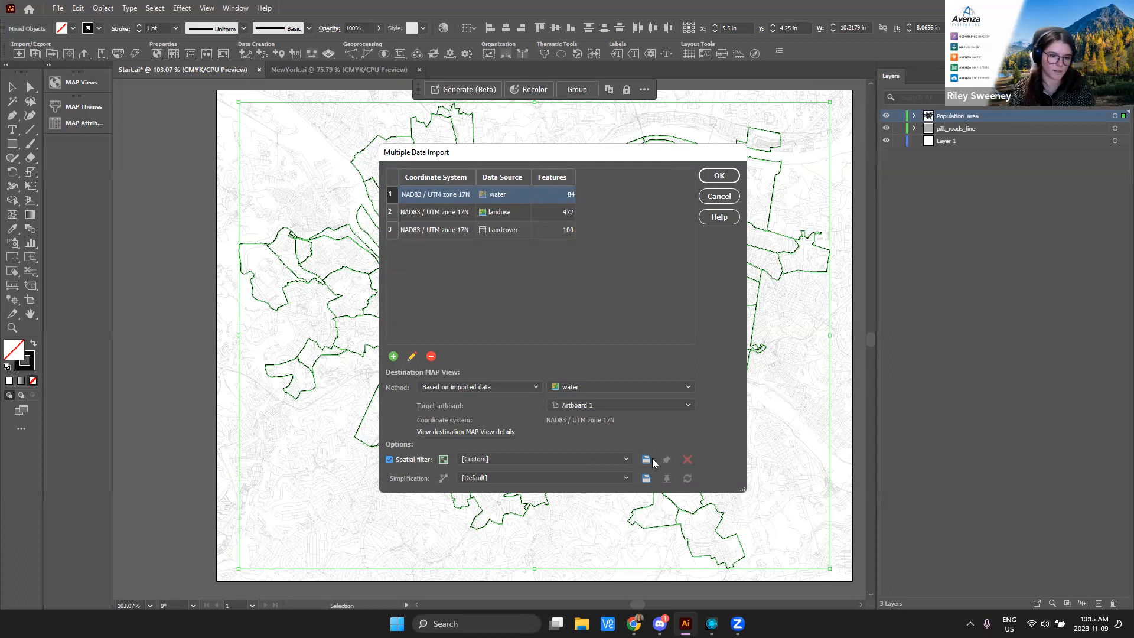
Step: Import the water, landuse and Landcover data into the existing Population MAP View, using the existing scale
{"action": "left_click", "coordinate": [506, 386]}
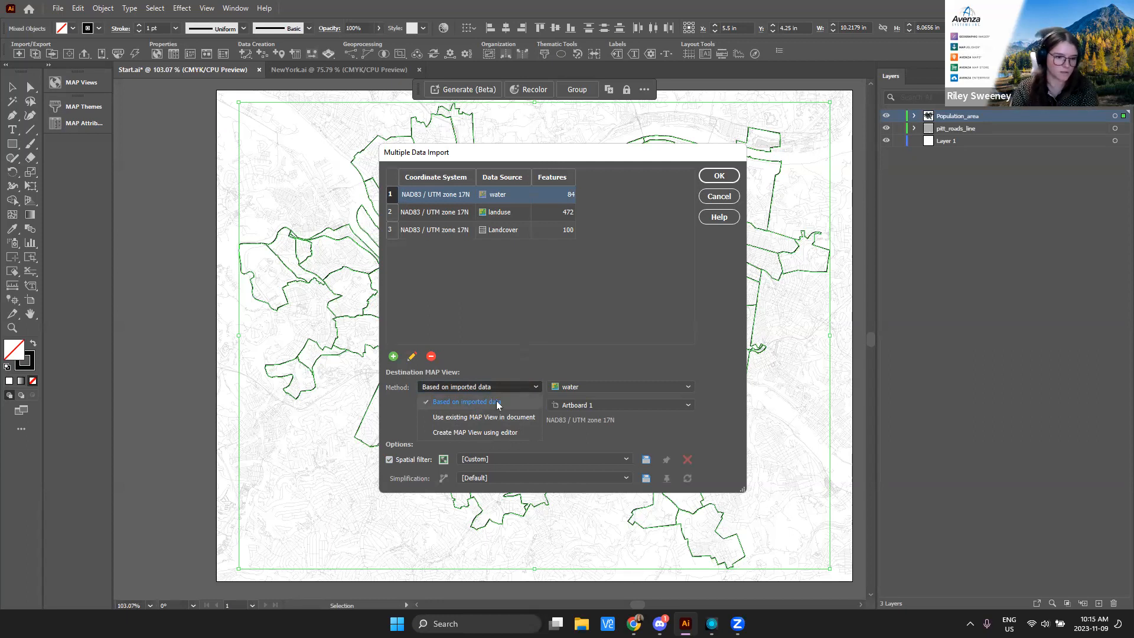
{"action": "left_click", "coordinate": [497, 367]}
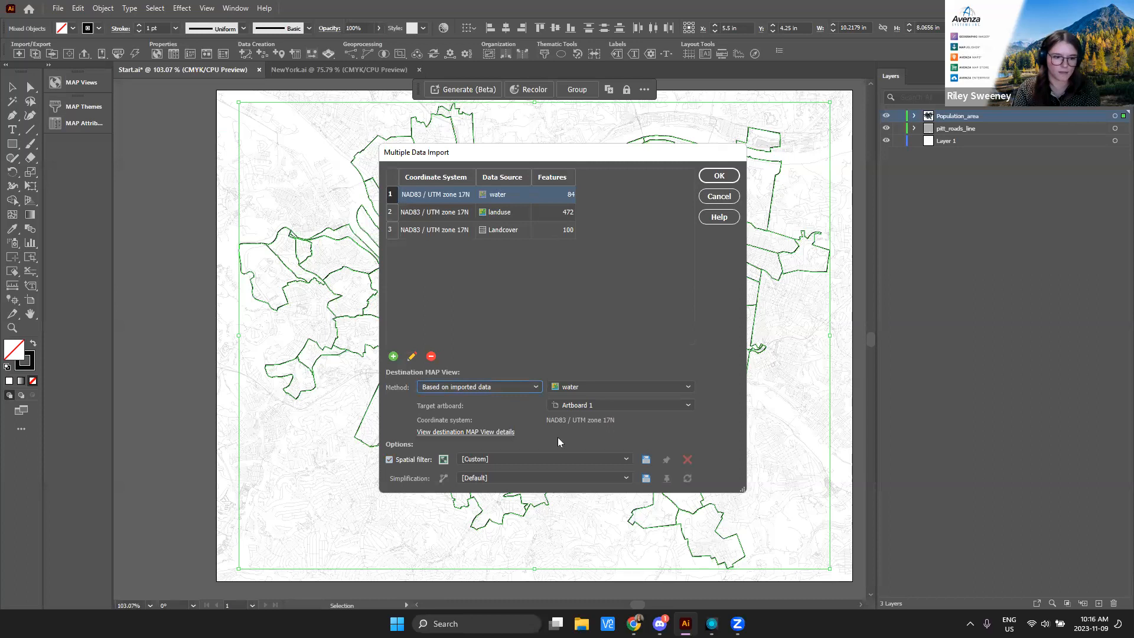
{"action": "left_click", "coordinate": [507, 387]}
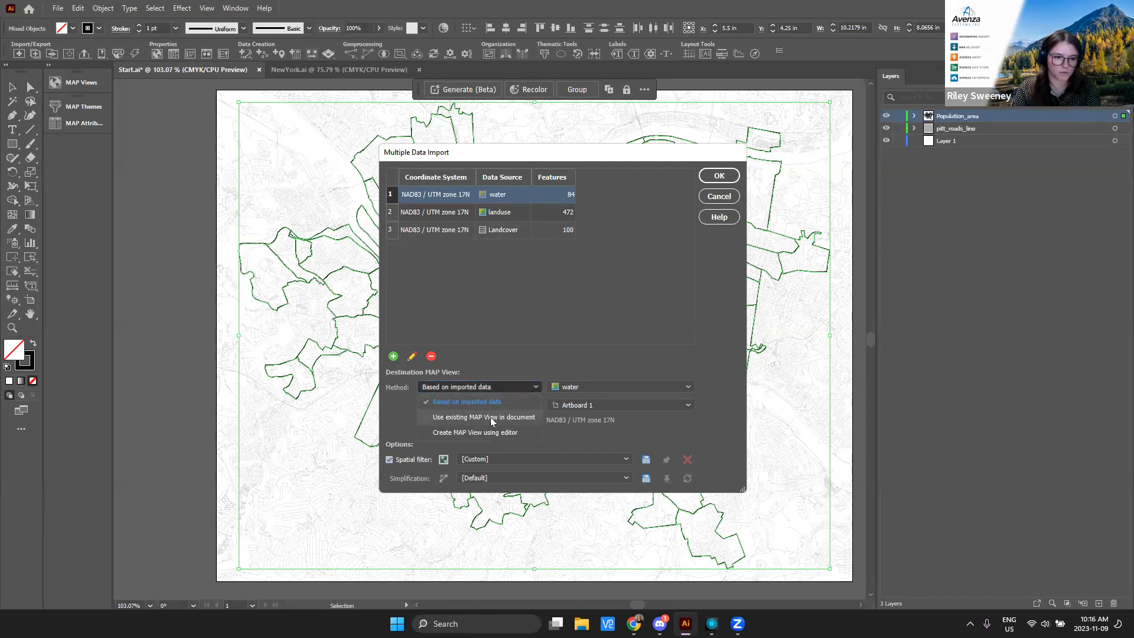
{"action": "left_click", "coordinate": [490, 418]}
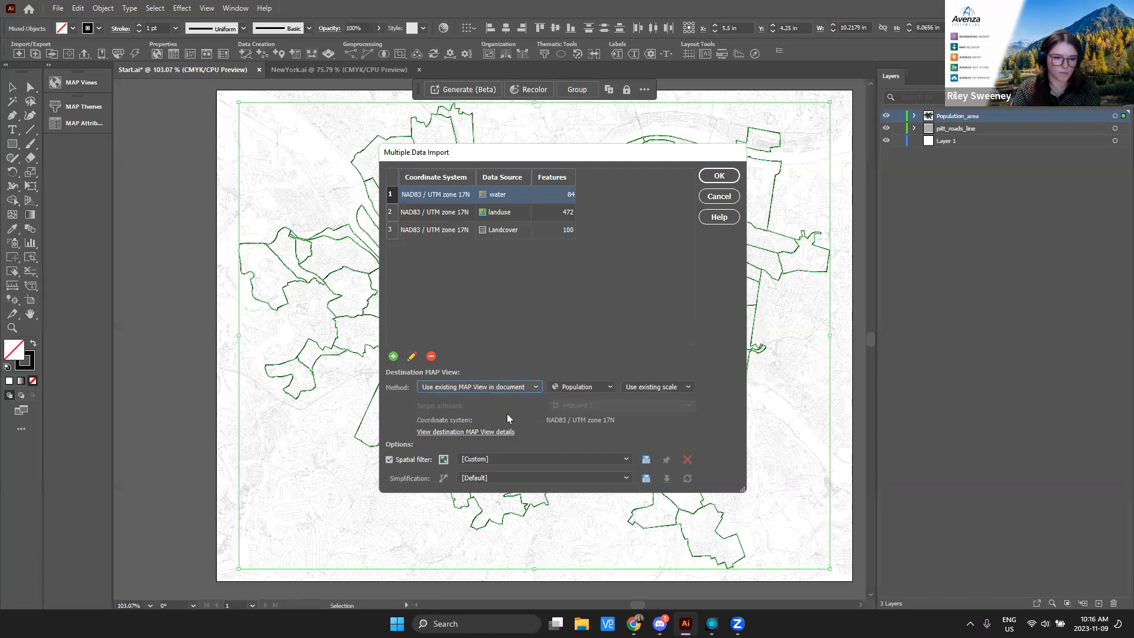
{"action": "left_click", "coordinate": [508, 386]}
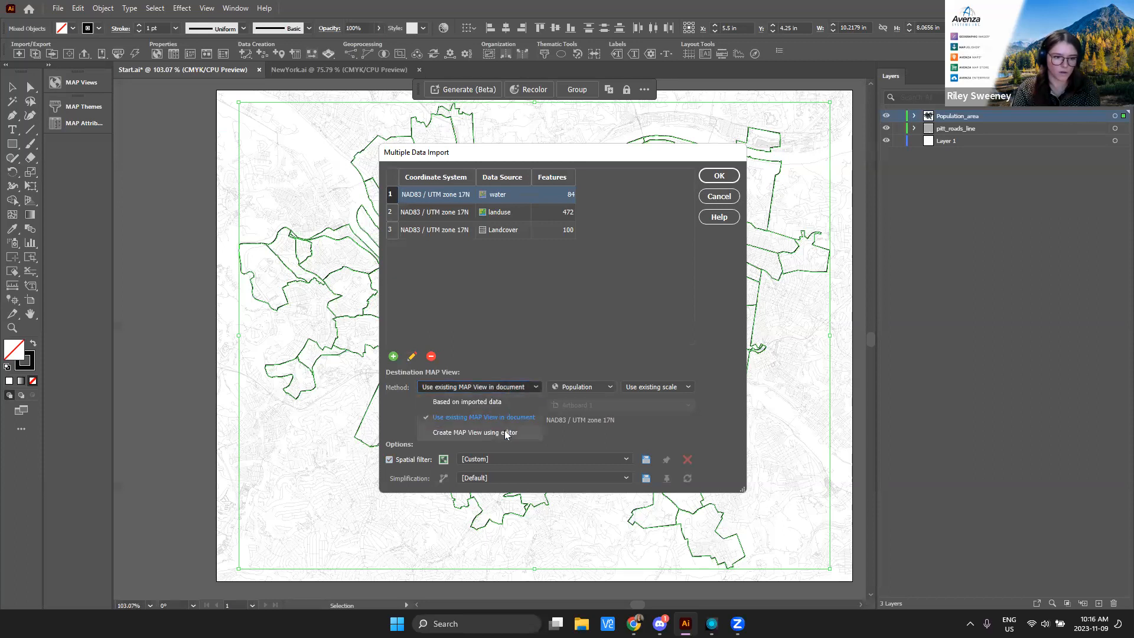
{"action": "left_click", "coordinate": [504, 430]}
{"action": "left_click", "coordinate": [499, 385]}
{"action": "left_click", "coordinate": [511, 415]}
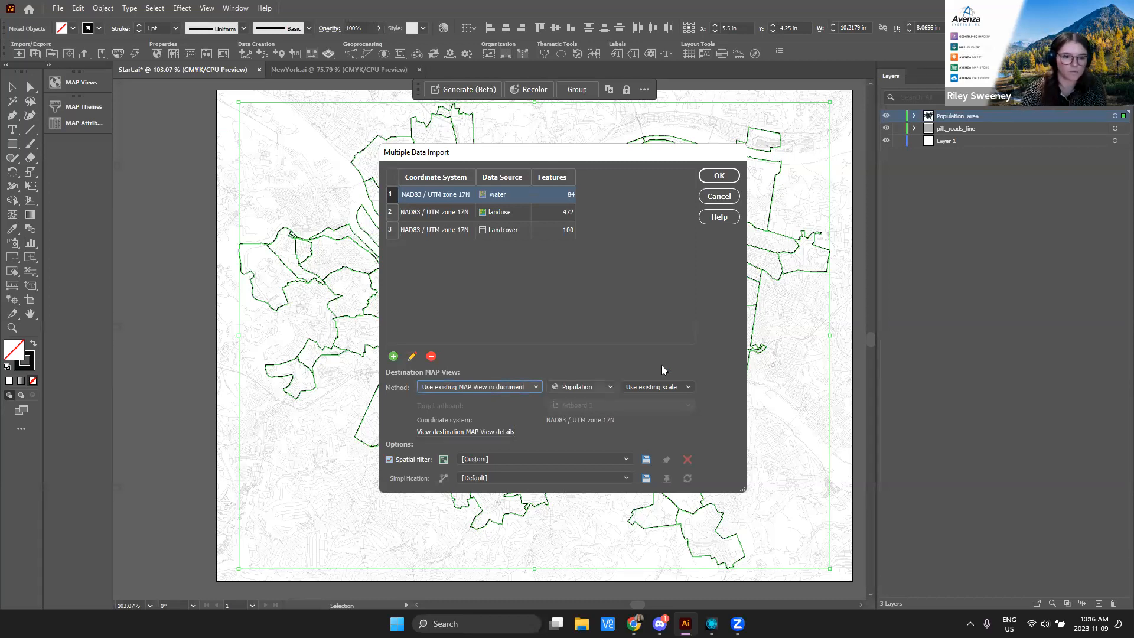
{"action": "left_click", "coordinate": [710, 179]}
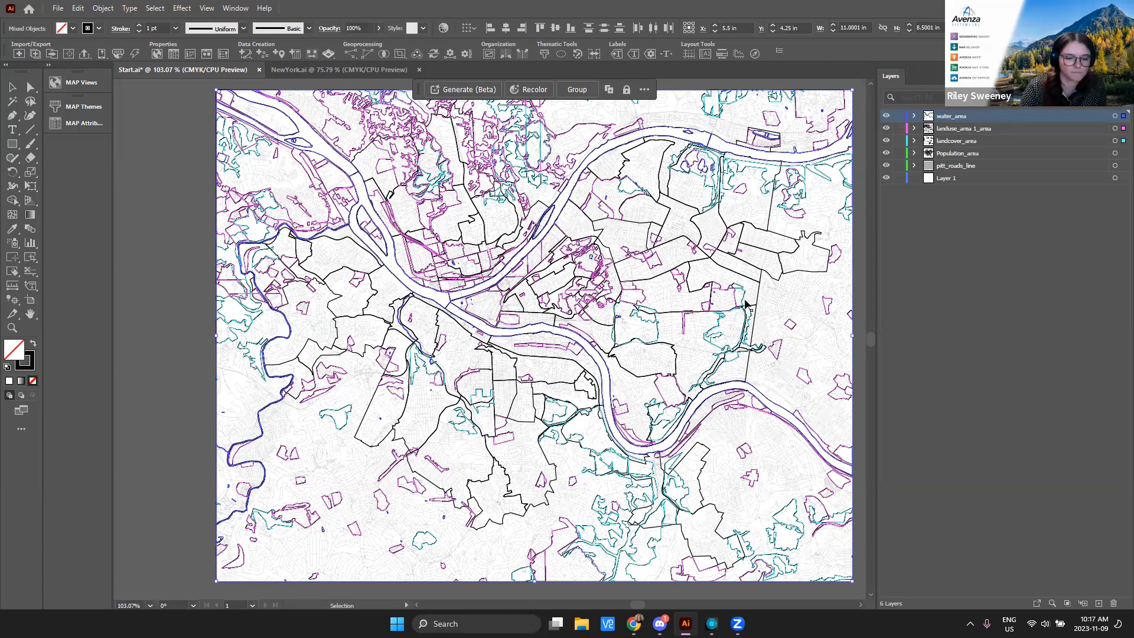
Step: Switch to the University of Wisconsin presentation in Chrome and advance it to the next slide
{"action": "mouse_move", "coordinate": [634, 624]}
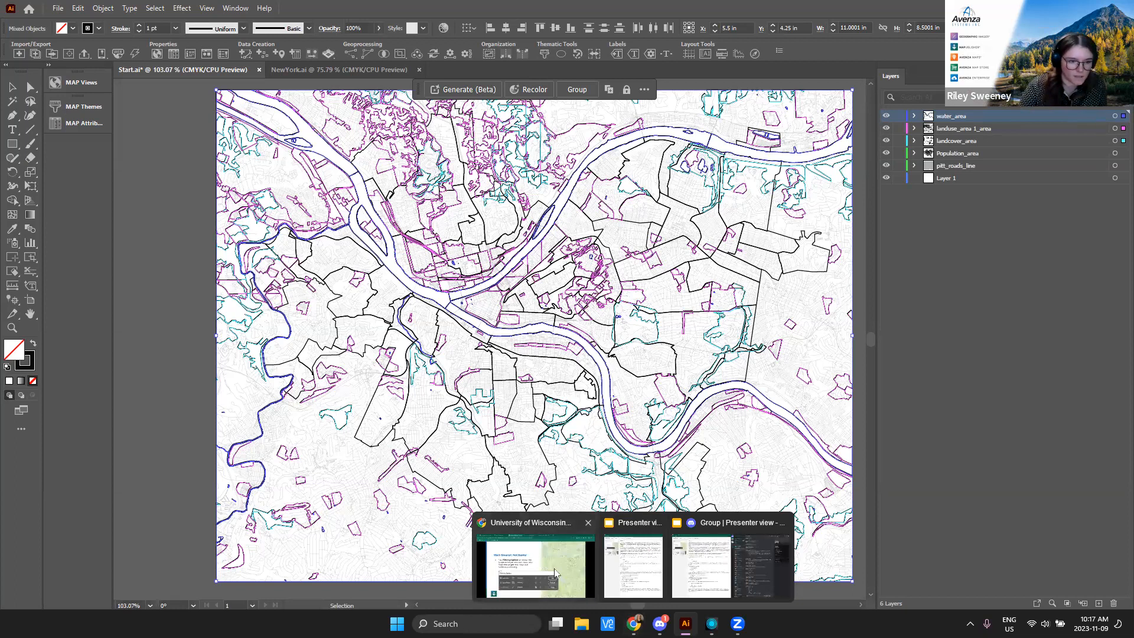
{"action": "left_click", "coordinate": [556, 573]}
{"action": "key", "text": "Right"}
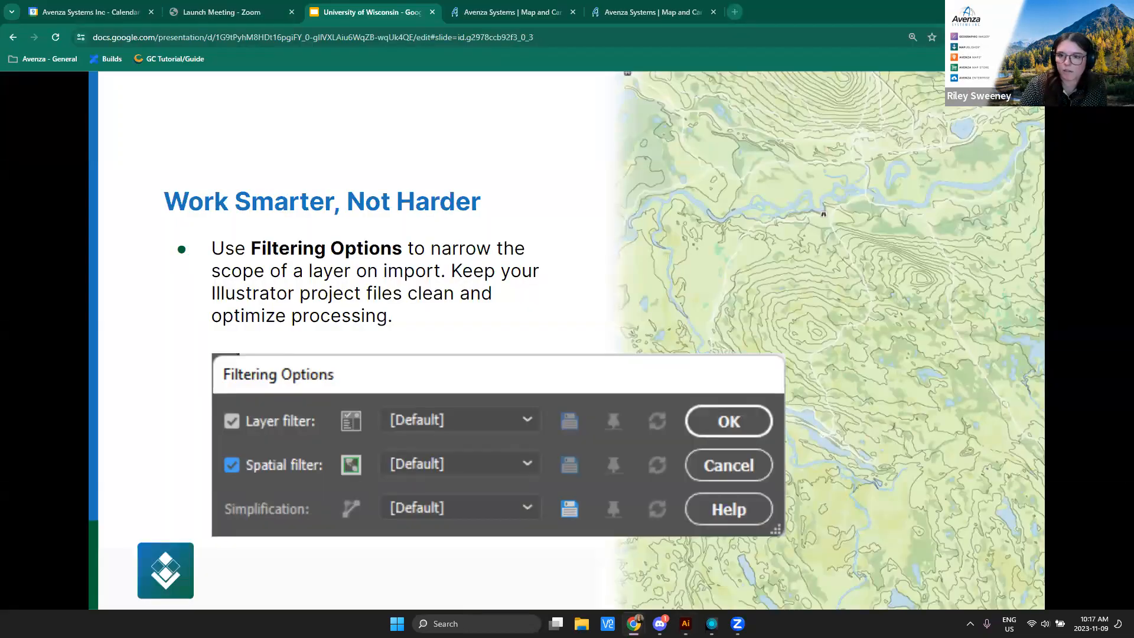
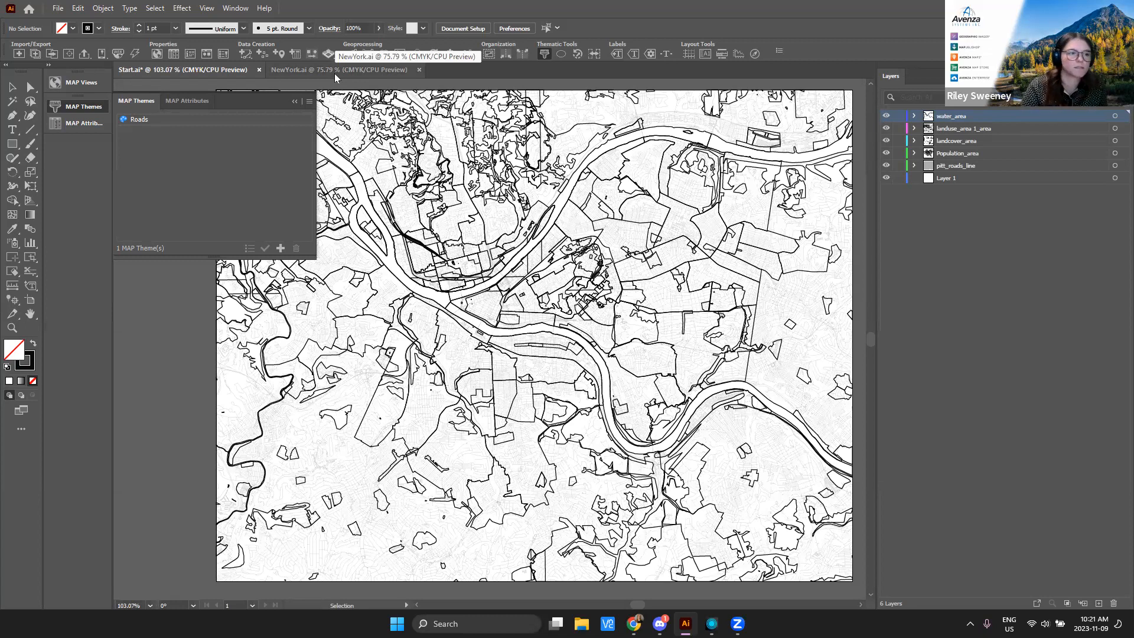
Step: Check the MAP Themes in NewYork.ai and copy all of them, Landcover, Landuse, population and Water, into Start.ai
{"action": "left_click", "coordinate": [337, 69]}
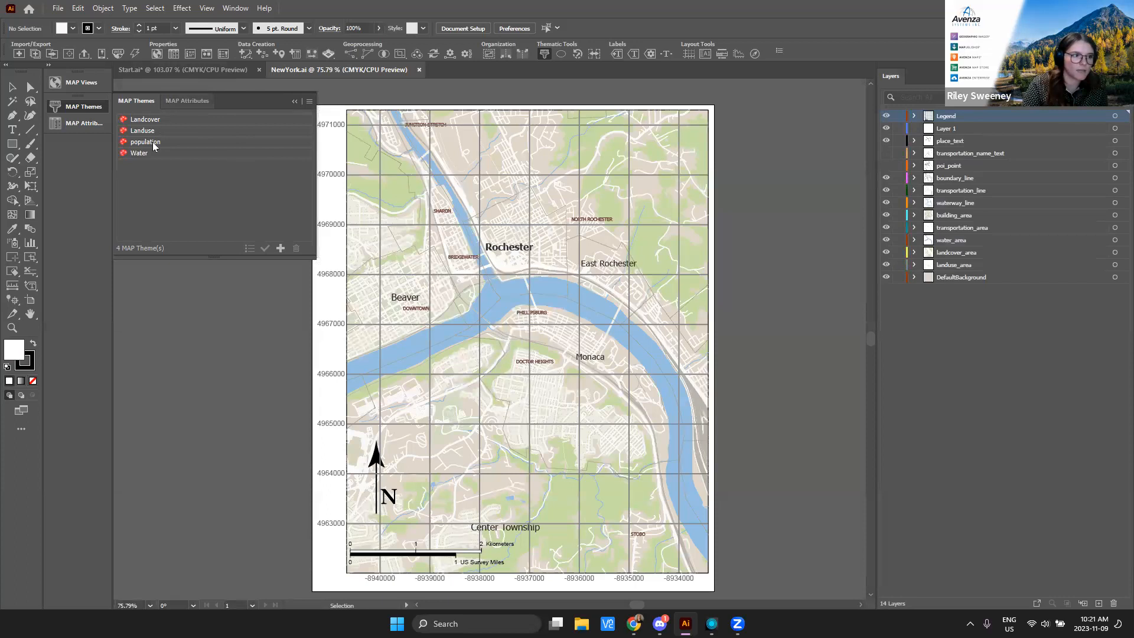
{"action": "mouse_move", "coordinate": [183, 129]}
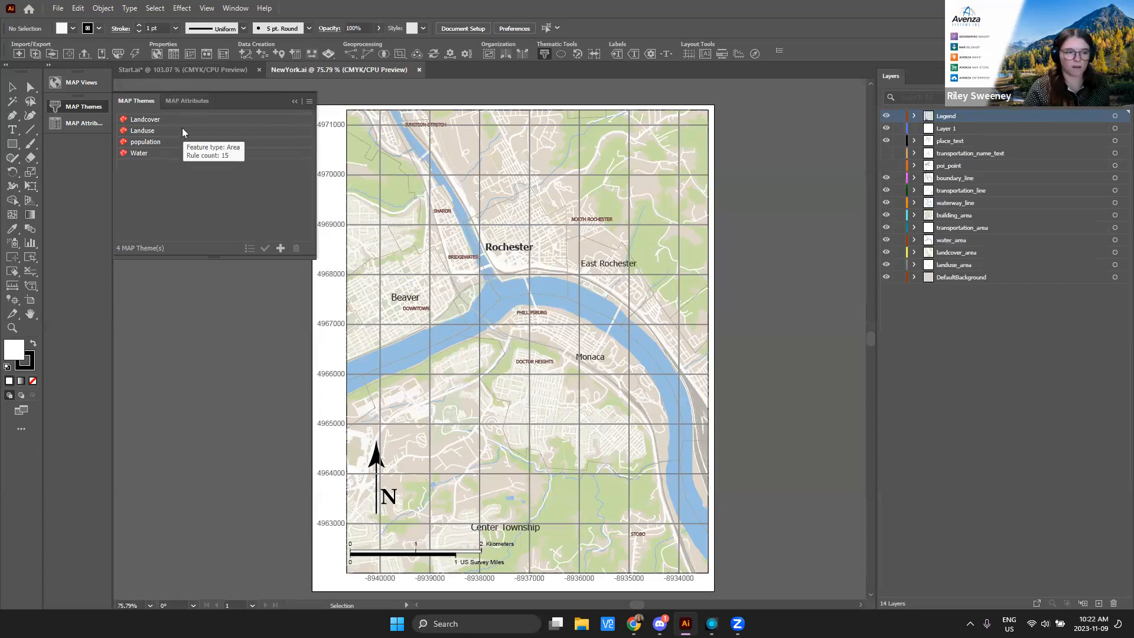
{"action": "left_click", "coordinate": [174, 68]}
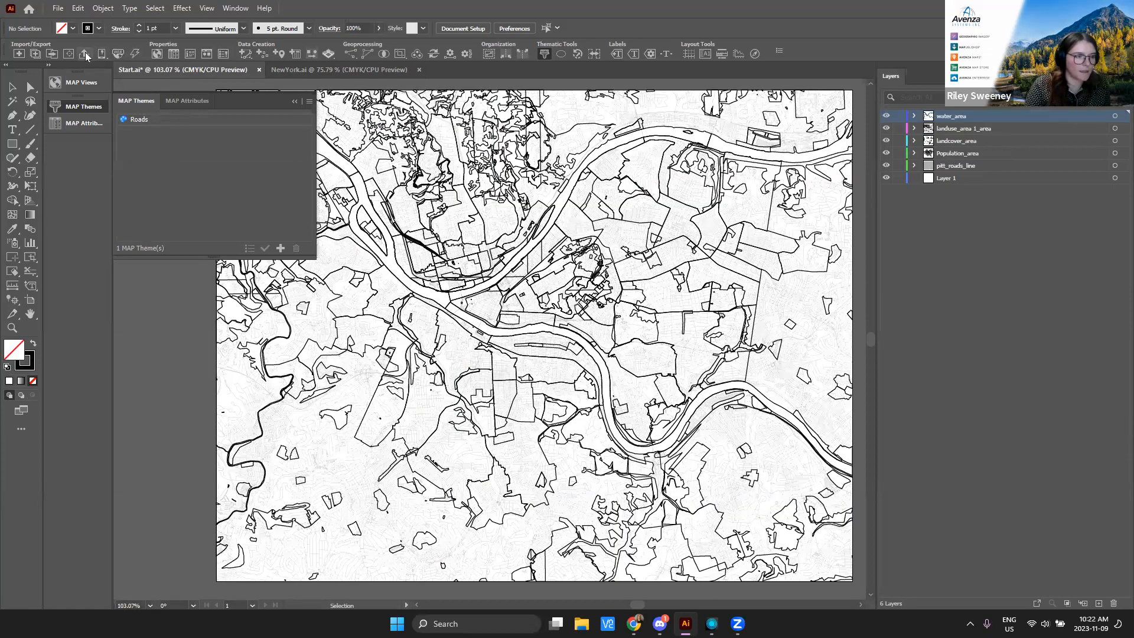
{"action": "left_click", "coordinate": [53, 54]}
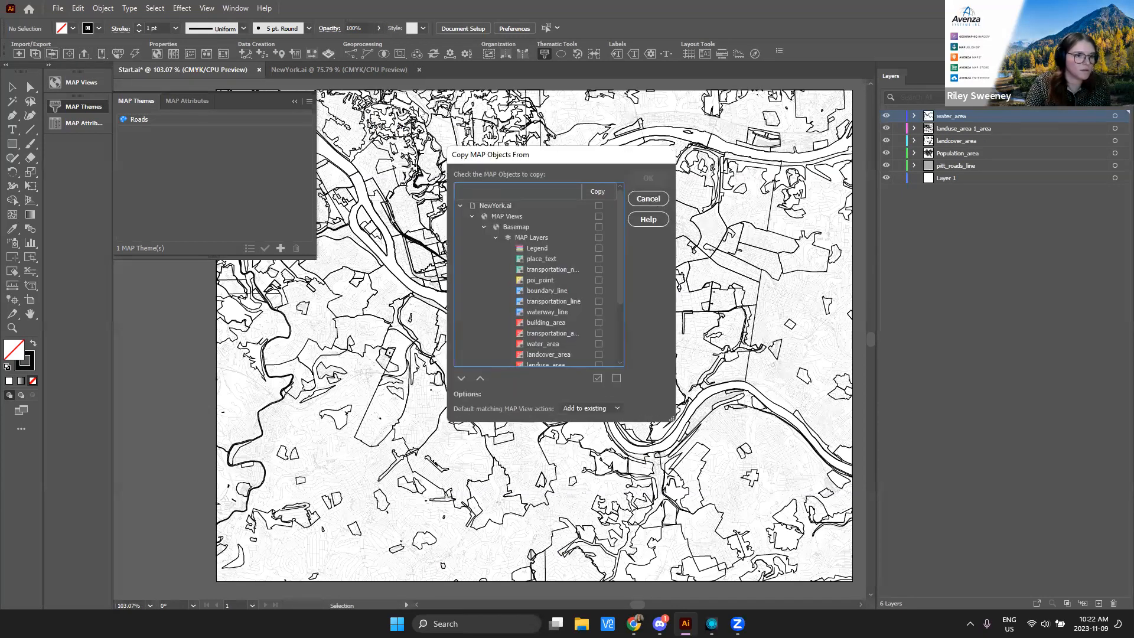
{"action": "scroll", "coordinate": [582, 240], "scroll_direction": "down", "scroll_amount": 3}
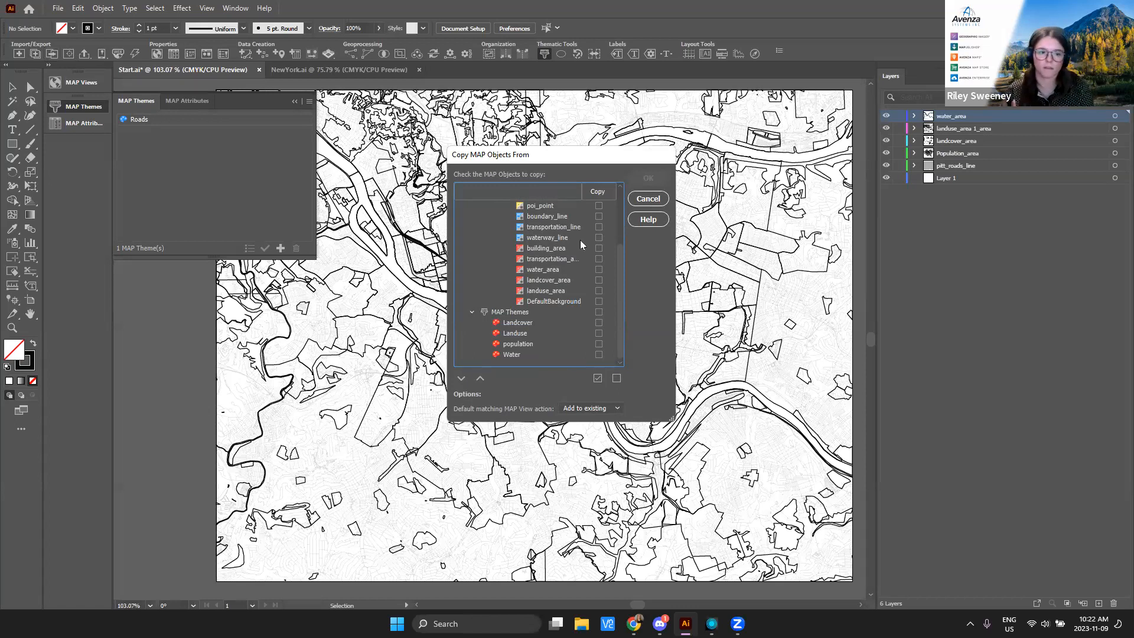
{"action": "scroll", "coordinate": [580, 240], "scroll_direction": "up", "scroll_amount": 3}
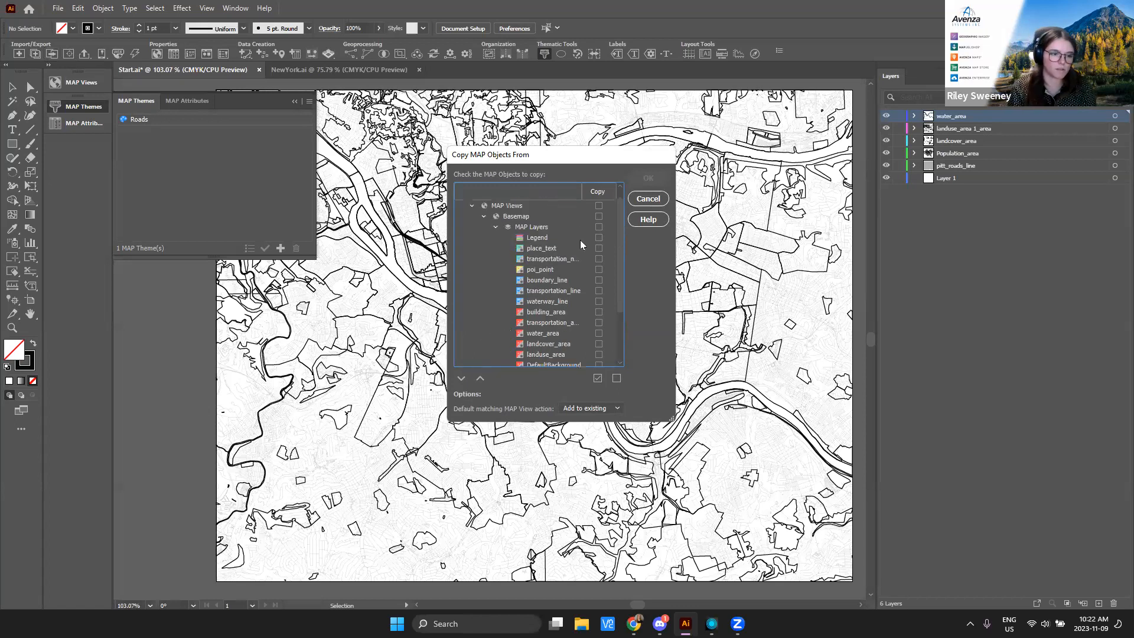
{"action": "scroll", "coordinate": [580, 240], "scroll_direction": "down", "scroll_amount": 3}
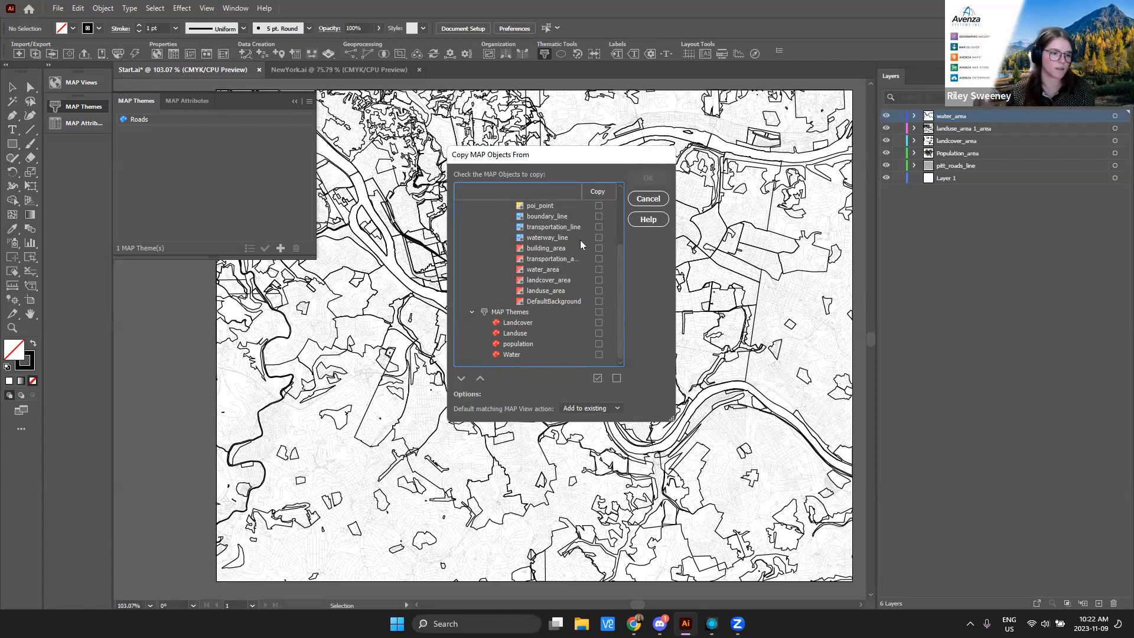
{"action": "left_click", "coordinate": [599, 312]}
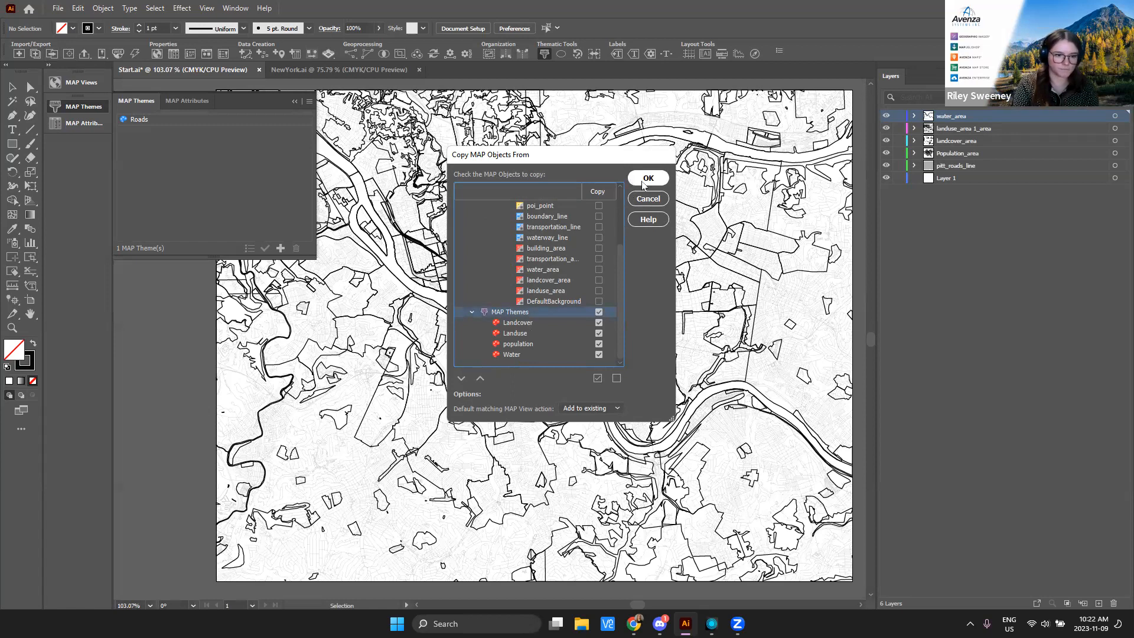
{"action": "left_click", "coordinate": [648, 179]}
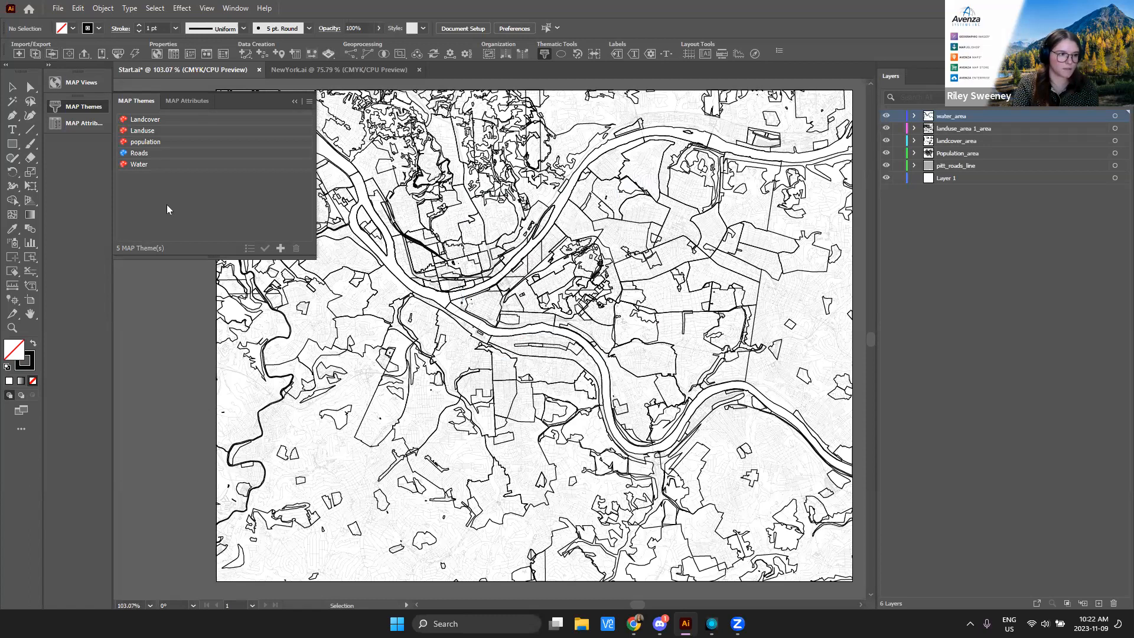
Step: Review the Grass rule of the Landcover theme and apply the theme to the landcover_area layer
{"action": "left_click", "coordinate": [157, 120]}
{"action": "double_click", "coordinate": [158, 123]}
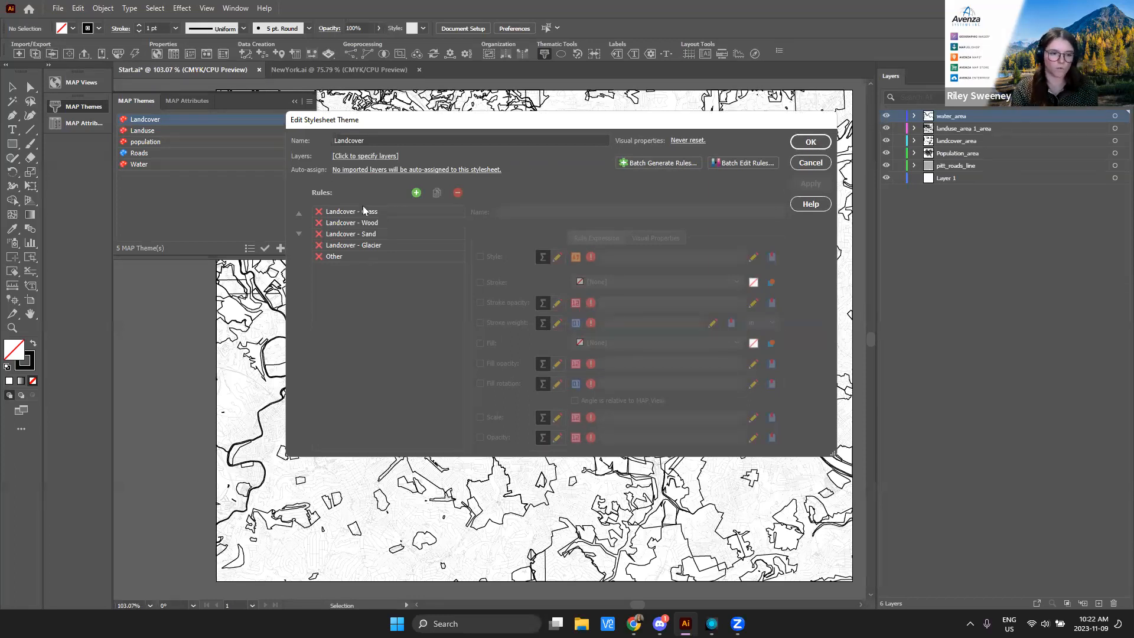
{"action": "left_click", "coordinate": [416, 212]}
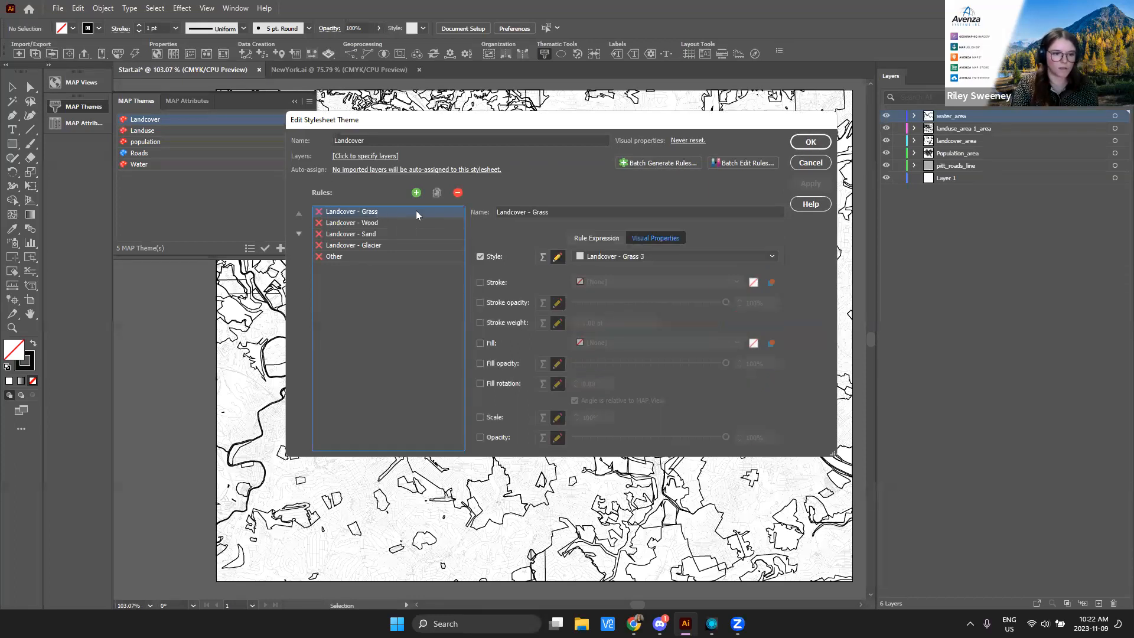
{"action": "left_click", "coordinate": [605, 236]}
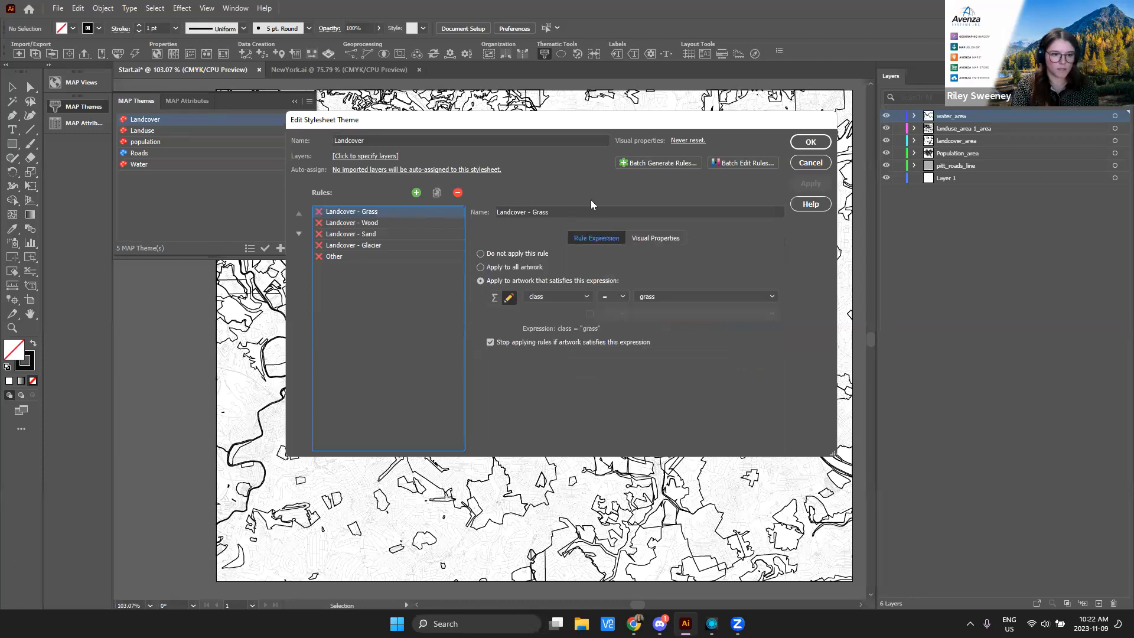
{"action": "left_click", "coordinate": [352, 155]}
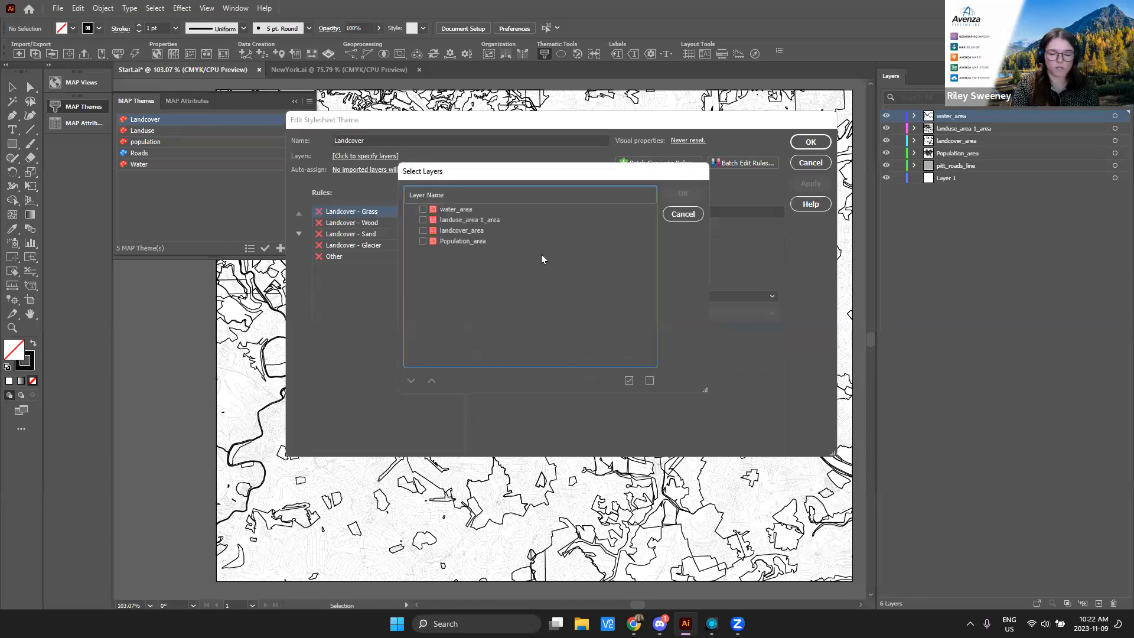
{"action": "left_click", "coordinate": [423, 230]}
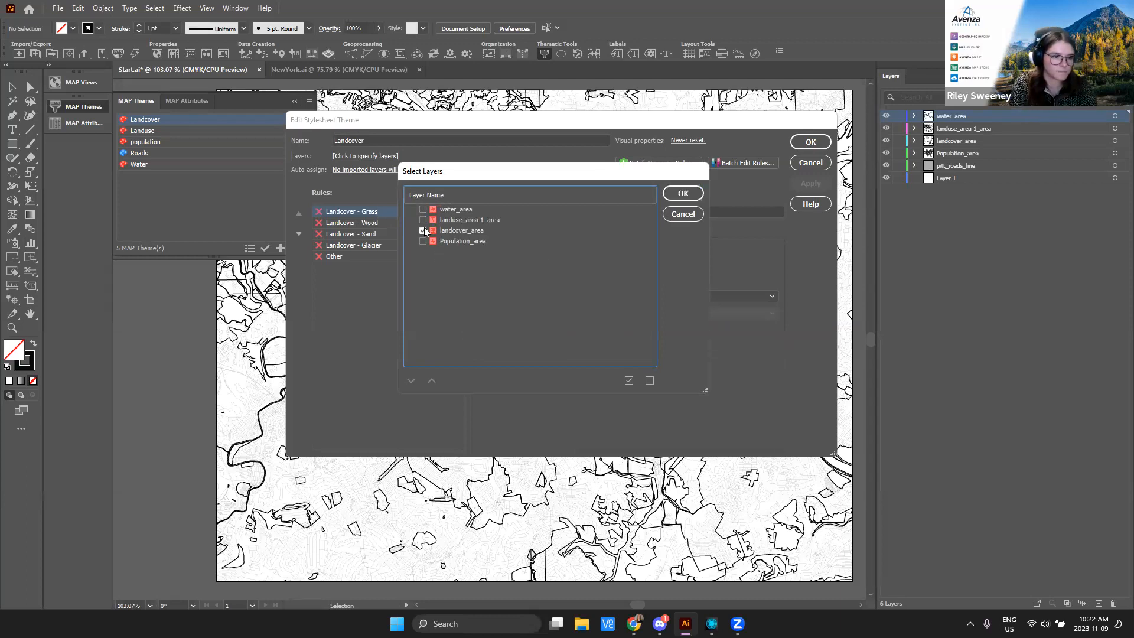
{"action": "left_click", "coordinate": [681, 194]}
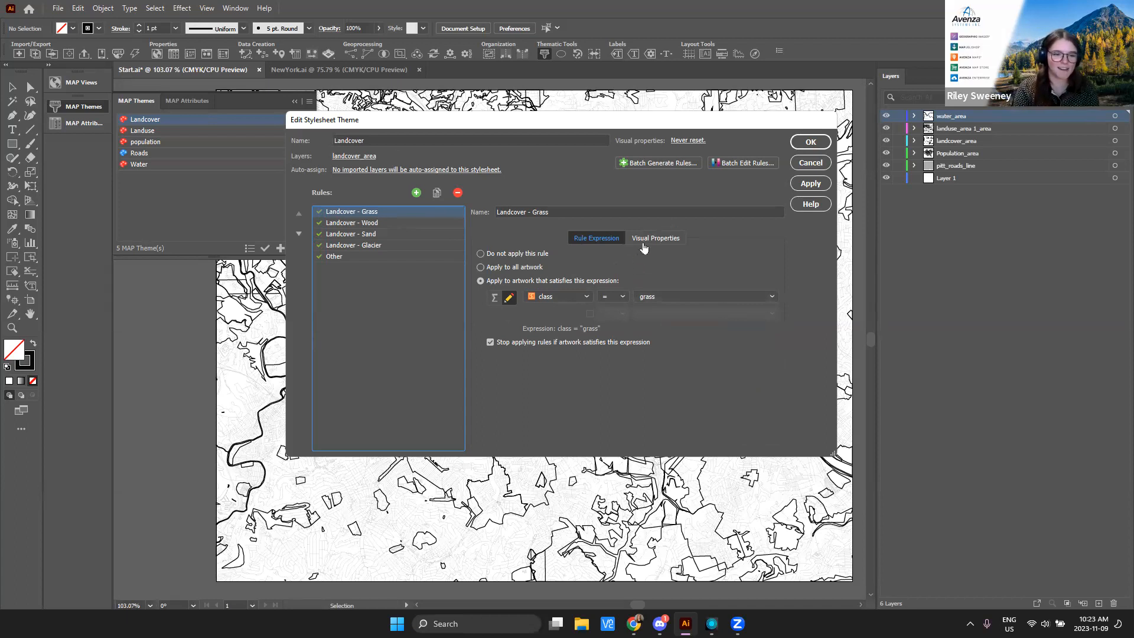
{"action": "left_click", "coordinate": [810, 143]}
Step: Apply the Landuse theme to the landuse_area 1_area layer
{"action": "double_click", "coordinate": [163, 130]}
{"action": "left_click", "coordinate": [358, 155]}
{"action": "left_click", "coordinate": [422, 220]}
{"action": "left_click", "coordinate": [683, 194]}
{"action": "left_click", "coordinate": [824, 142]}
Step: Assign the population theme to the Population_area layer and review the visual properties of each of its five range rules
{"action": "double_click", "coordinate": [141, 144]}
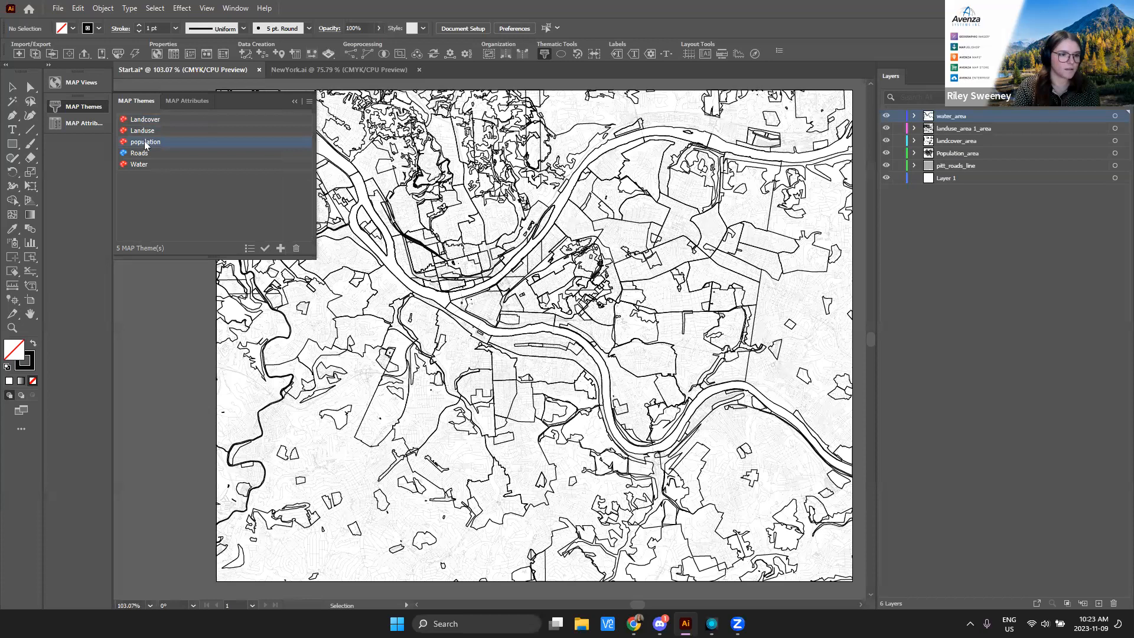
{"action": "left_click", "coordinate": [358, 155]}
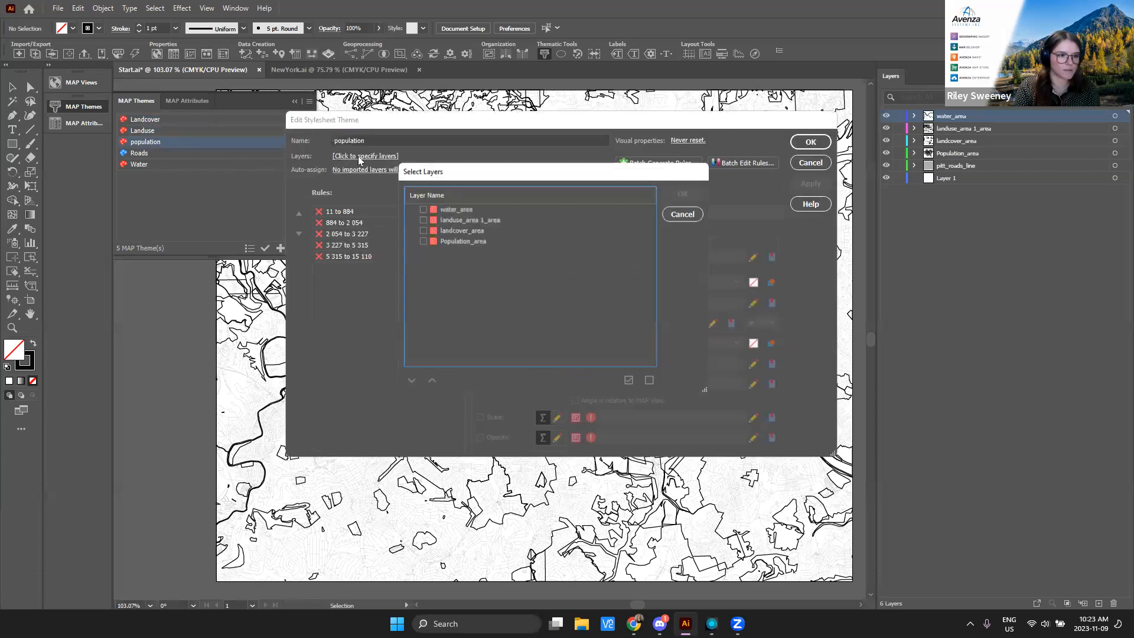
{"action": "left_click", "coordinate": [422, 241]}
{"action": "left_click", "coordinate": [681, 194]}
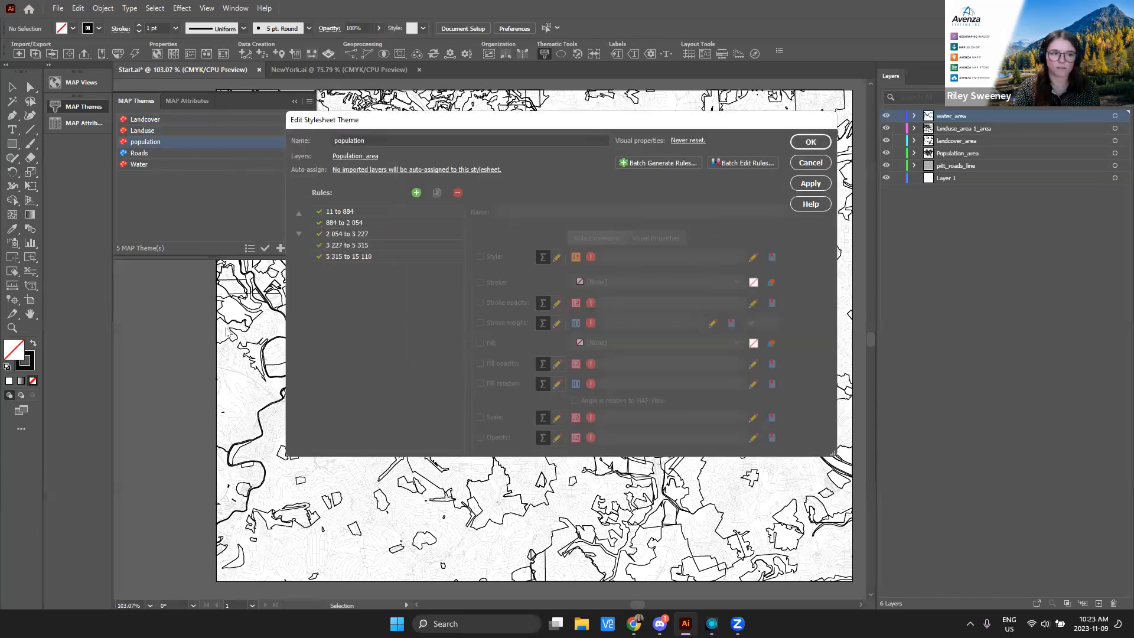
{"action": "left_click", "coordinate": [366, 211]}
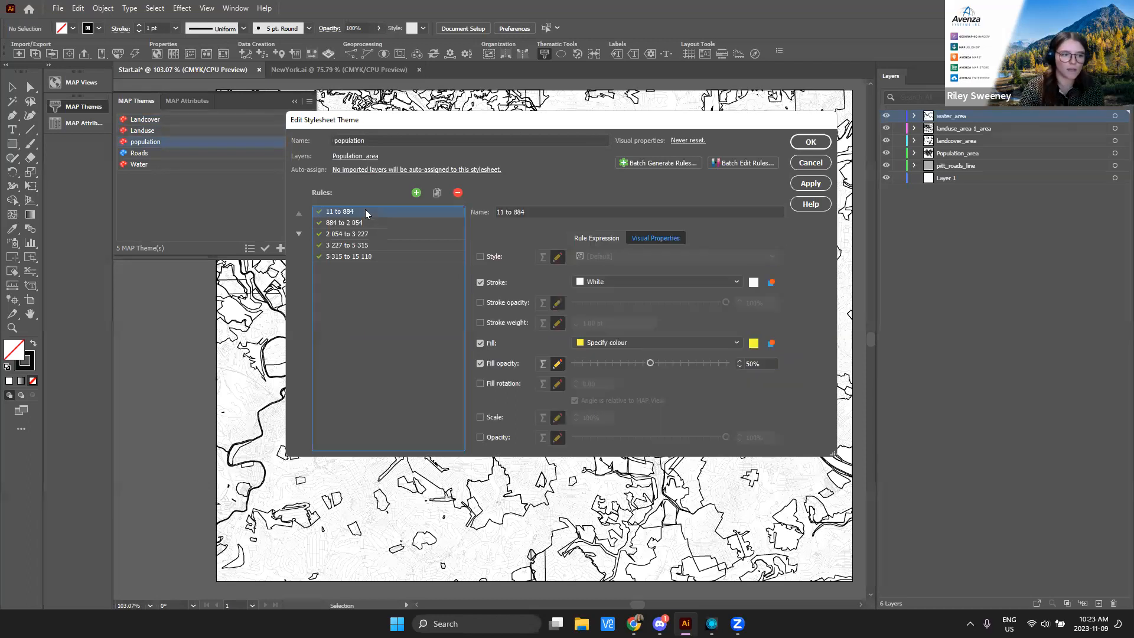
{"action": "left_click", "coordinate": [367, 223]}
{"action": "left_click", "coordinate": [372, 234]}
{"action": "left_click", "coordinate": [376, 245]}
{"action": "left_click", "coordinate": [381, 258]}
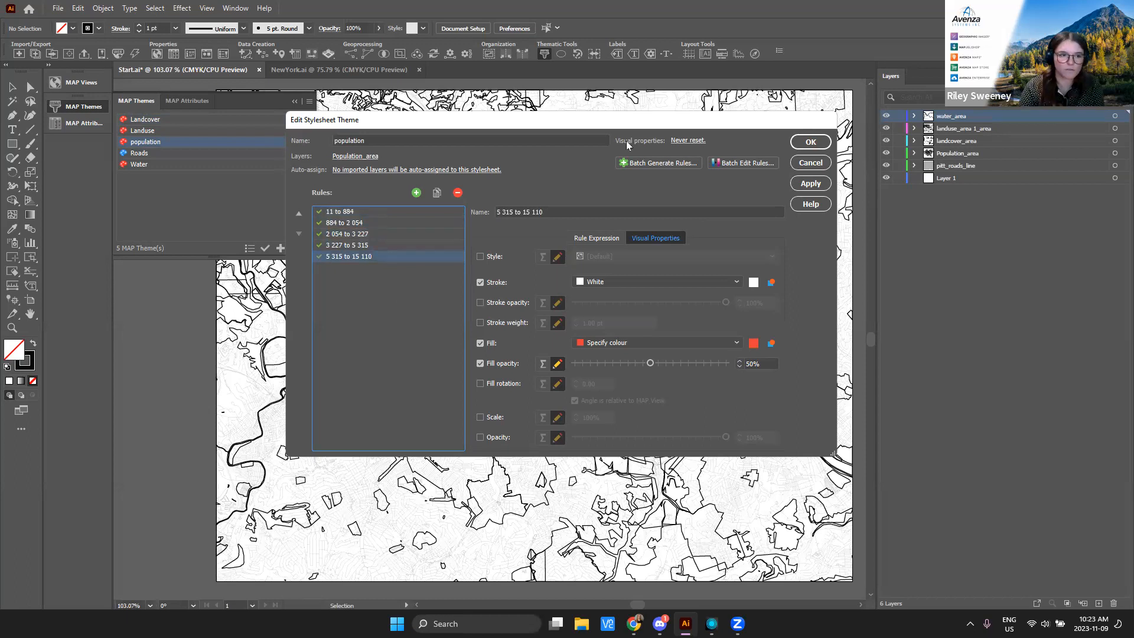
Step: Load the Pop__1940 attribute of Population_area for batch rule generation, check the classification methods, and cancel without generating rules
{"action": "left_click", "coordinate": [683, 163]}
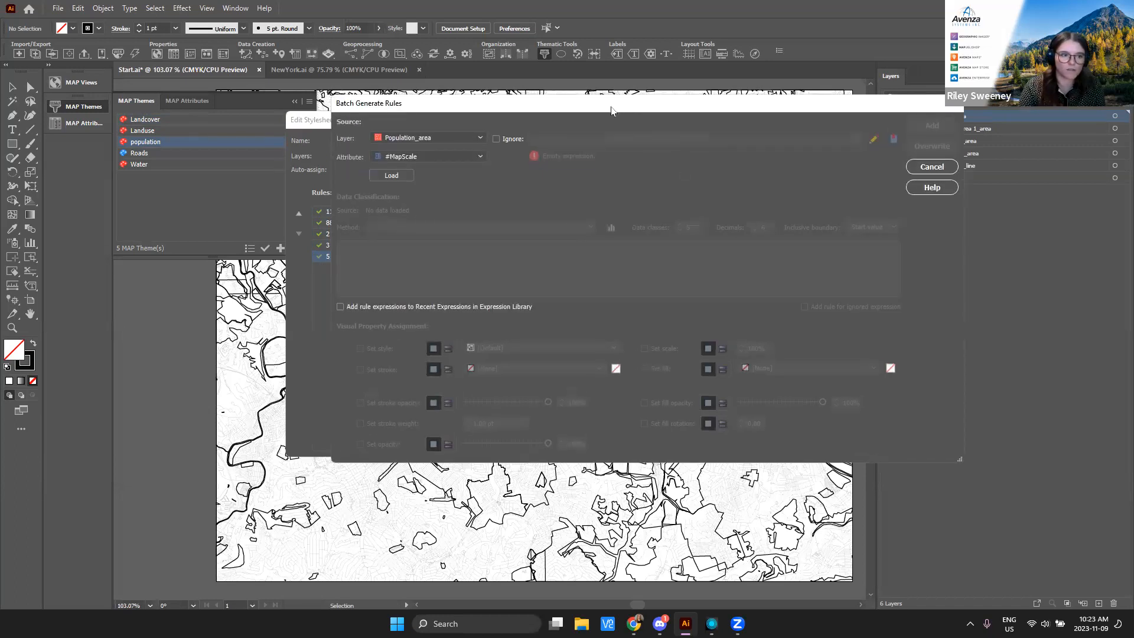
{"action": "left_click_drag", "start_coordinate": [611, 110], "coordinate": [513, 111]}
{"action": "left_click", "coordinate": [373, 155]}
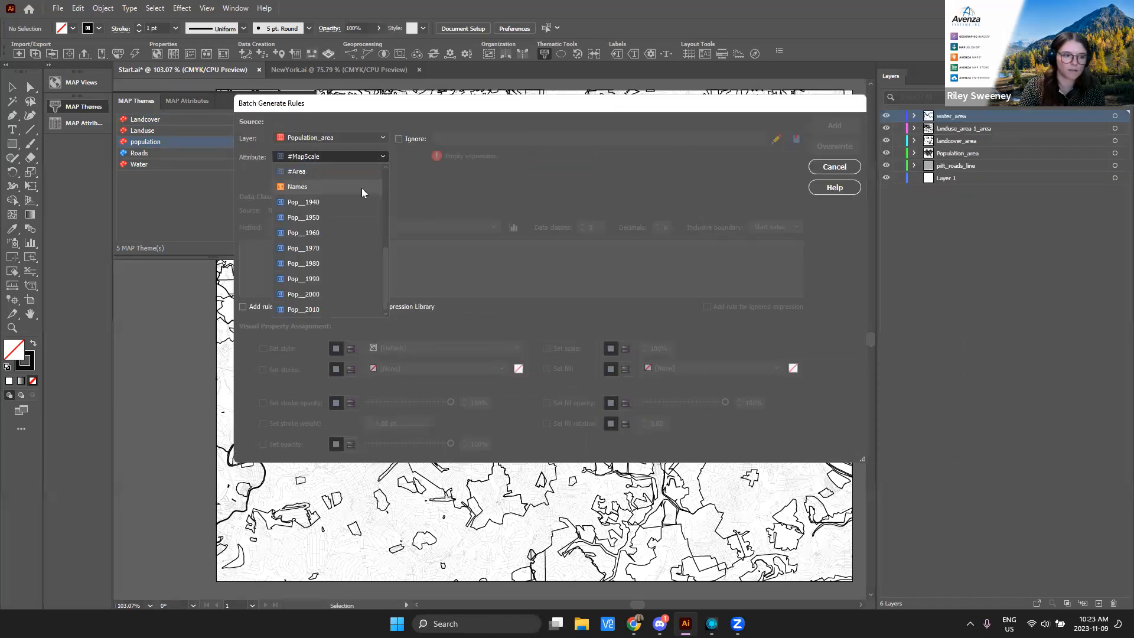
{"action": "left_click", "coordinate": [325, 203]}
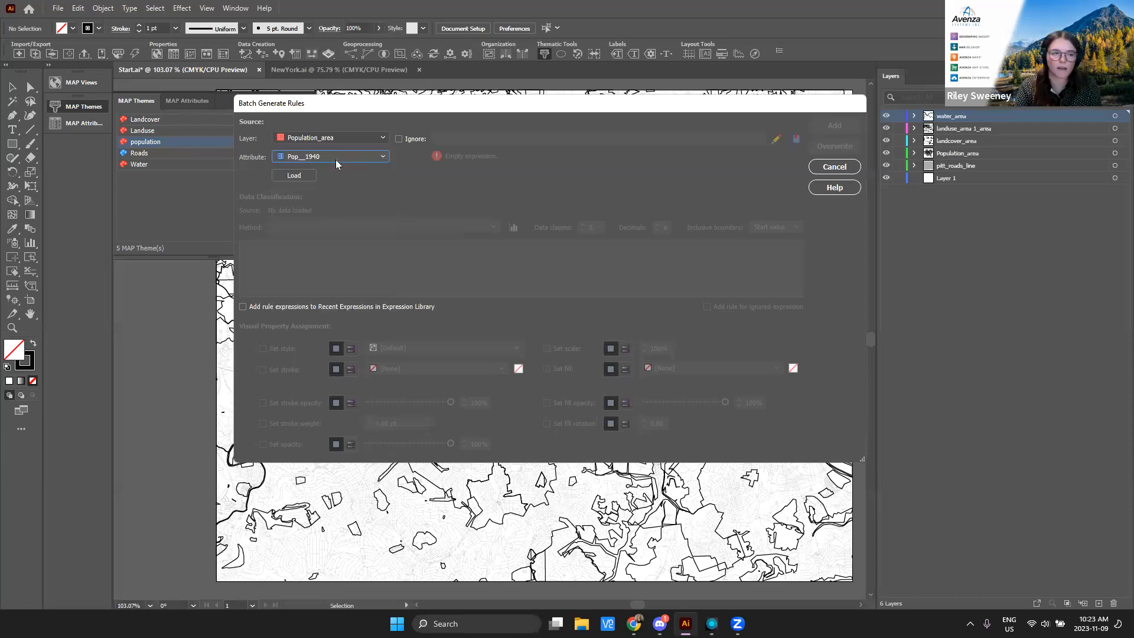
{"action": "left_click", "coordinate": [306, 176]}
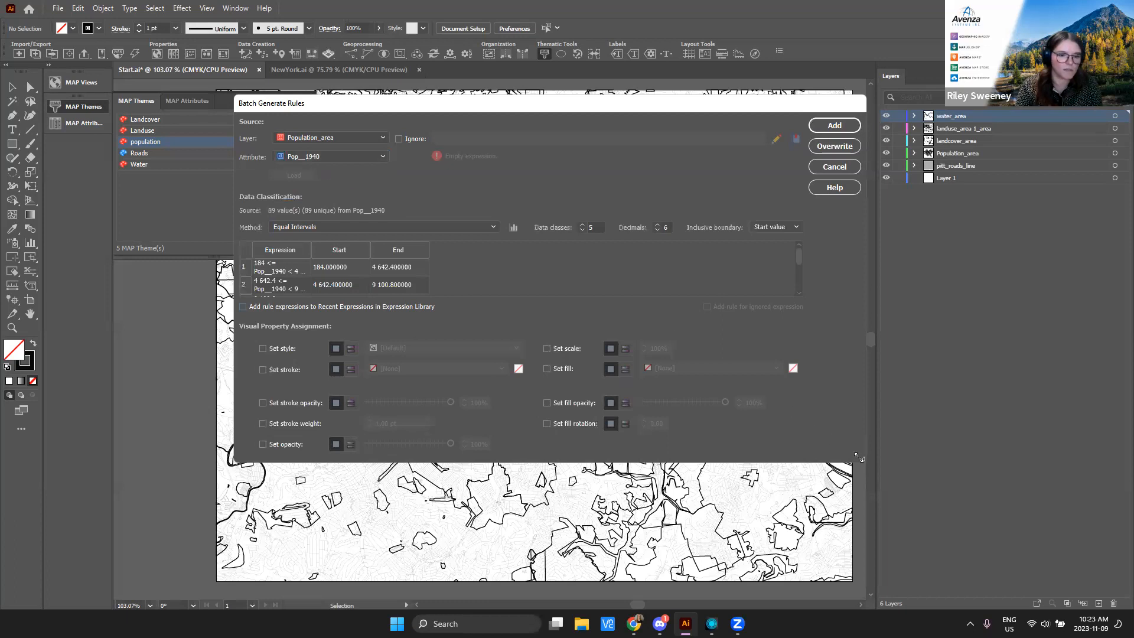
{"action": "left_click_drag", "start_coordinate": [861, 460], "coordinate": [849, 551]}
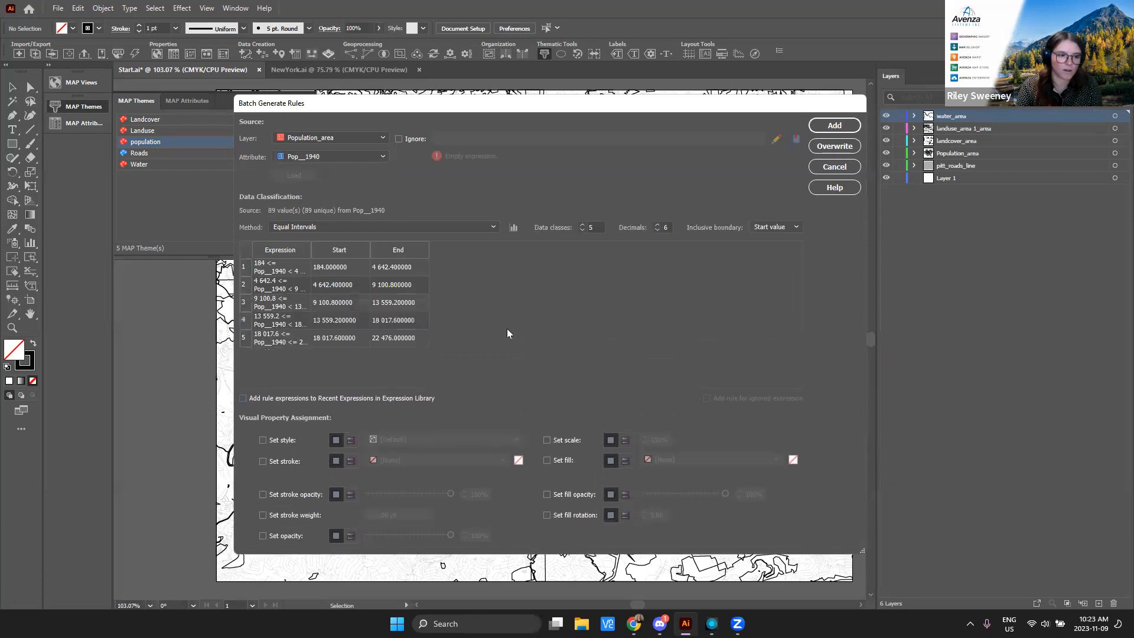
{"action": "left_click", "coordinate": [363, 226]}
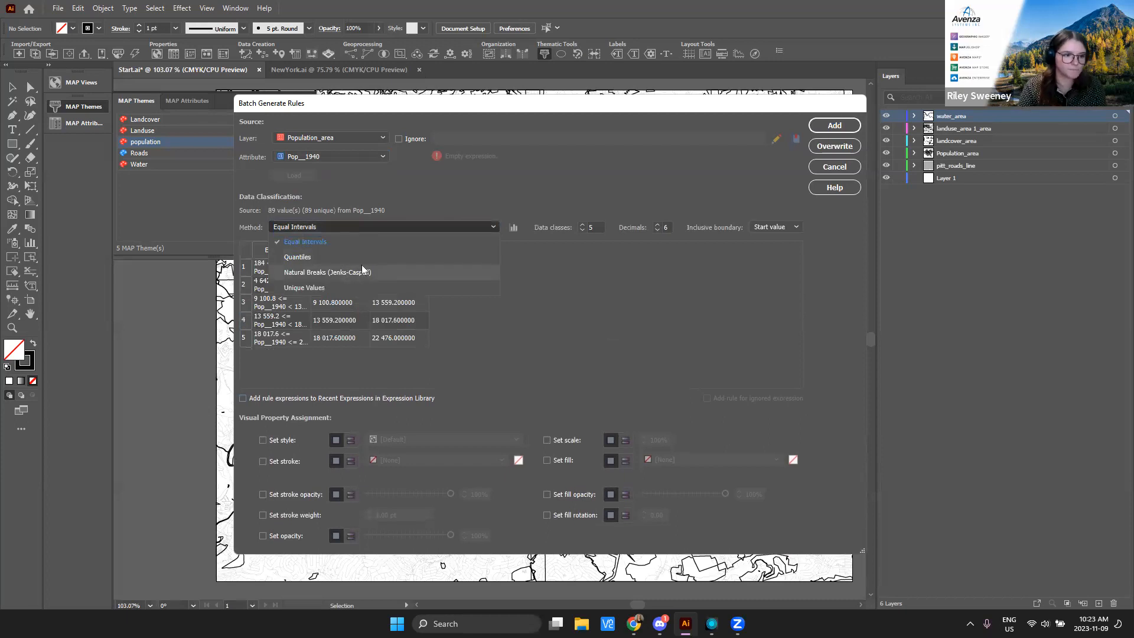
{"action": "left_click", "coordinate": [406, 238]}
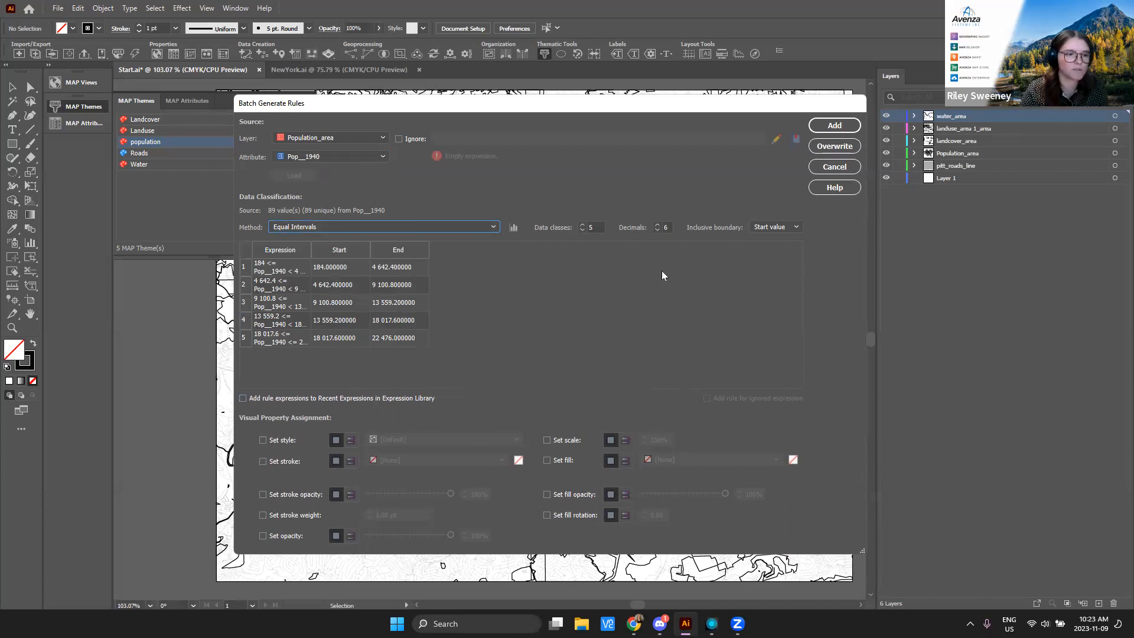
{"action": "left_click", "coordinate": [834, 166]}
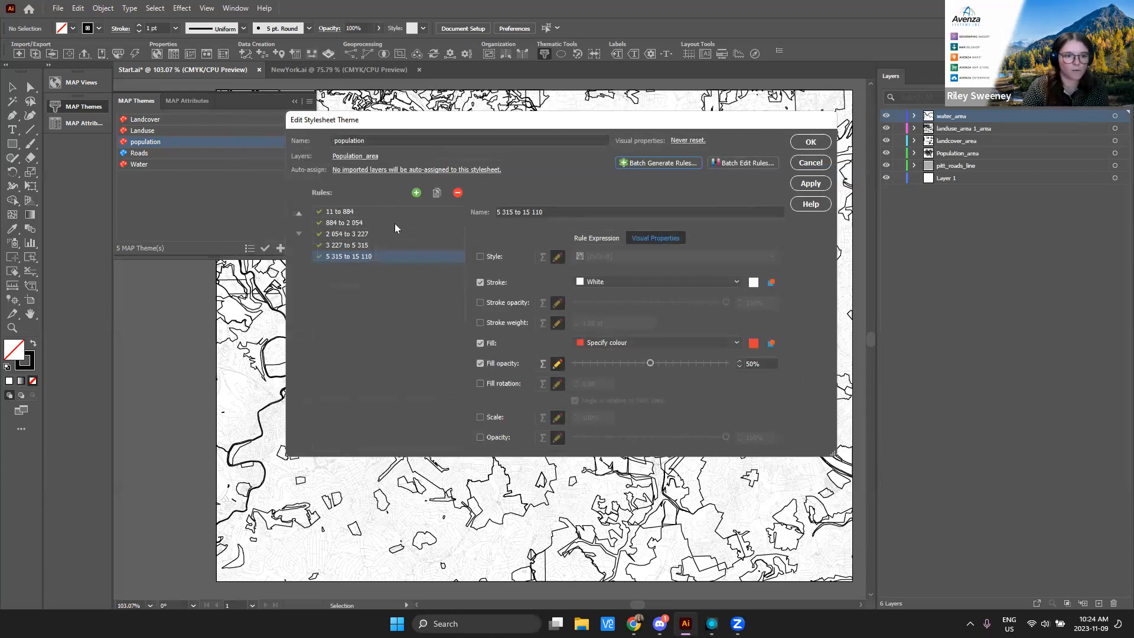
Step: Confirm the population theme and assign the Water theme to the water_area layer
{"action": "left_click", "coordinate": [810, 142]}
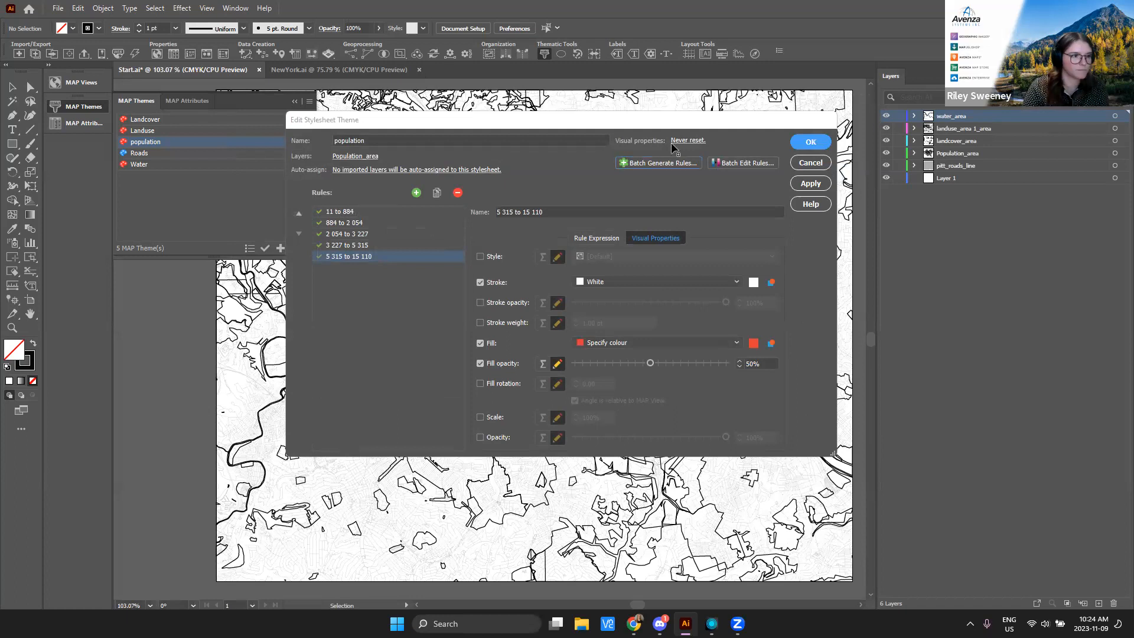
{"action": "left_click", "coordinate": [180, 165]}
{"action": "double_click", "coordinate": [180, 164]}
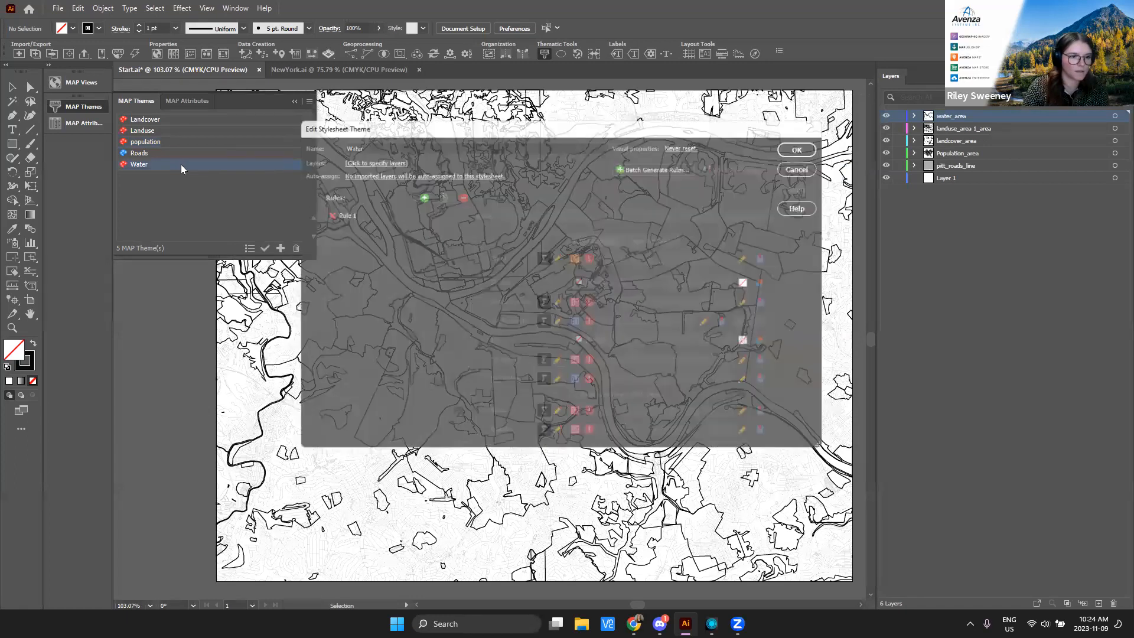
{"action": "left_click", "coordinate": [385, 156]}
{"action": "left_click", "coordinate": [423, 209]}
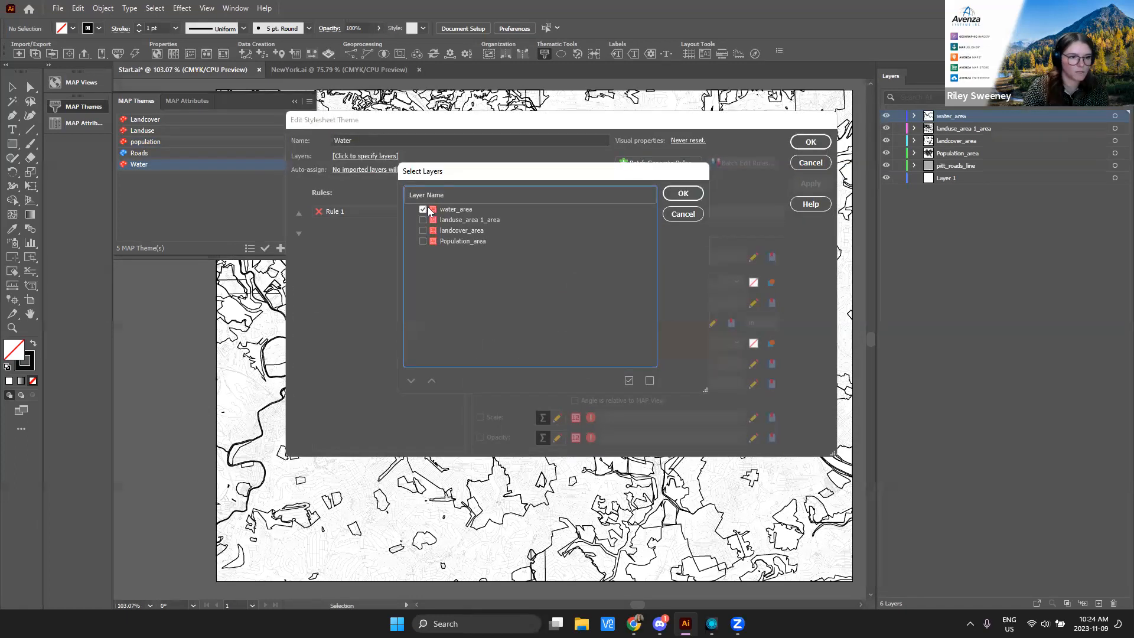
{"action": "left_click", "coordinate": [683, 193]}
{"action": "left_click", "coordinate": [795, 143]}
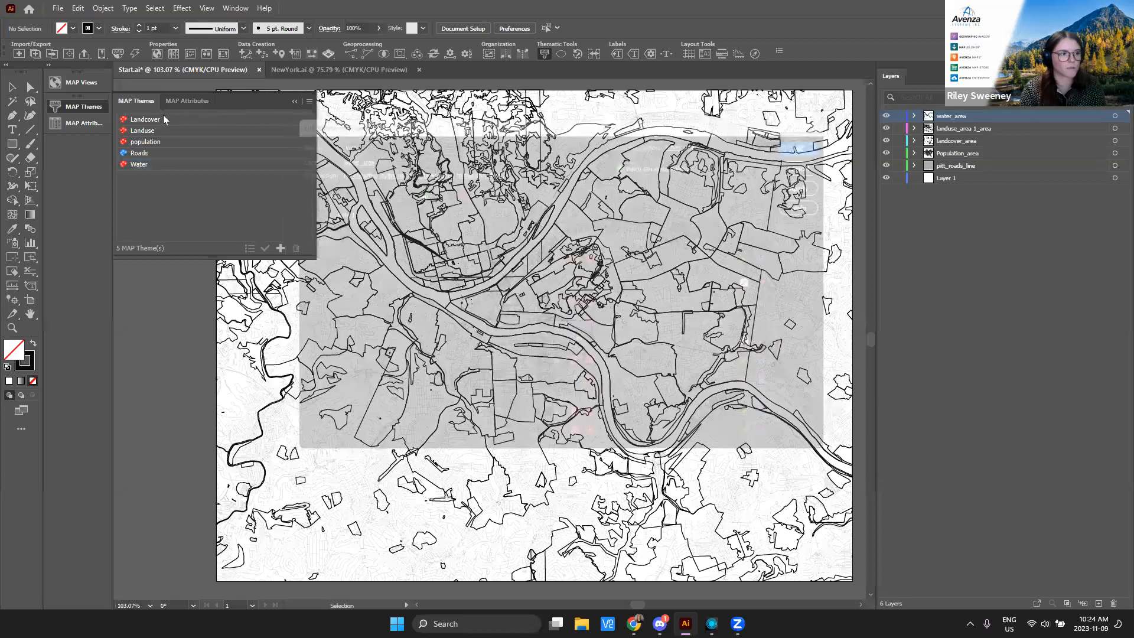
Step: Apply the Landcover, Landuse, population and Water themes to the map together, leaving out Roads
{"action": "left_click", "coordinate": [160, 120]}
{"action": "left_click", "coordinate": [159, 142], "text": "shift"}
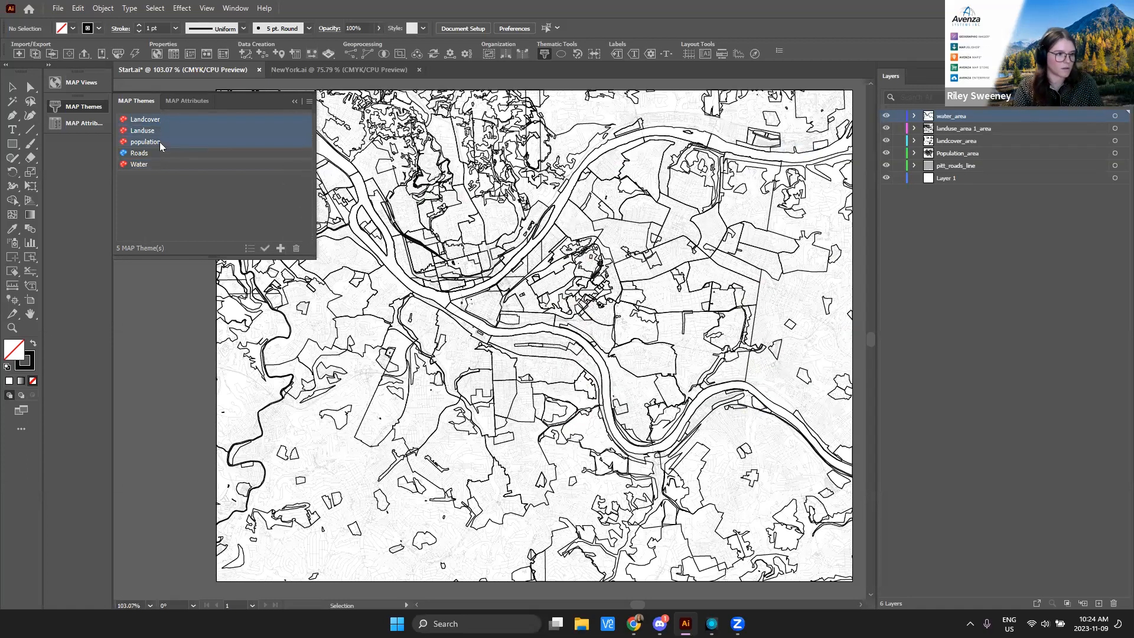
{"action": "left_click", "coordinate": [156, 166], "text": "shift"}
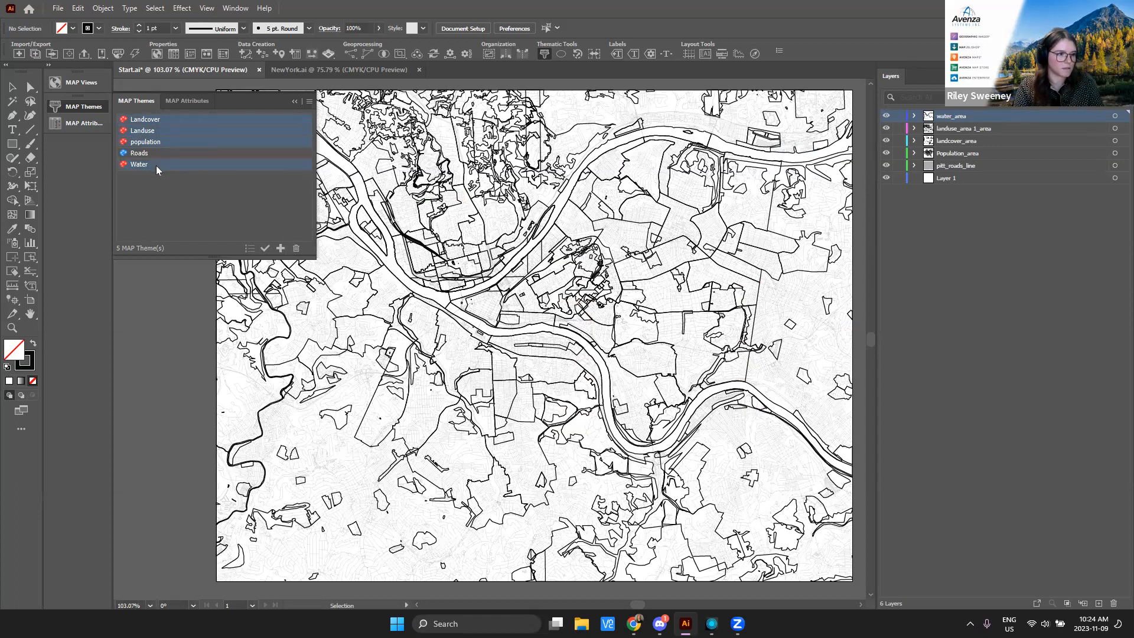
{"action": "left_click", "coordinate": [265, 248]}
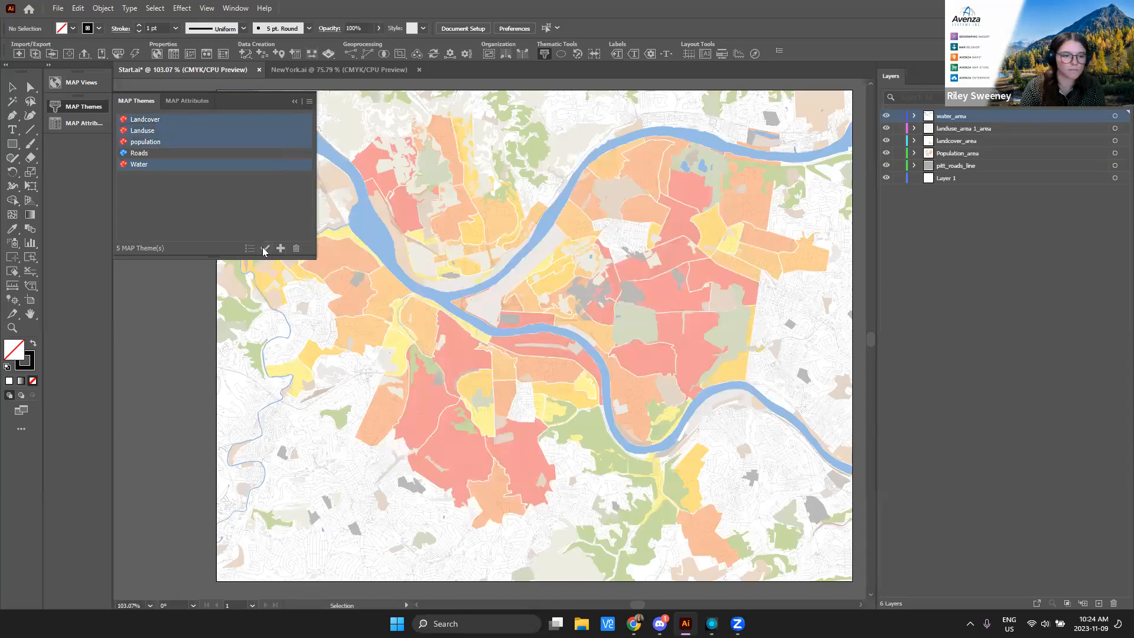
Step: Reorder the layers with Population_area first, pitt_roads_line below it and water_area beneath landcover_area, and collapse the MAP Themes
{"action": "left_click", "coordinate": [969, 154]}
{"action": "left_click_drag", "start_coordinate": [964, 153], "coordinate": [962, 130]}
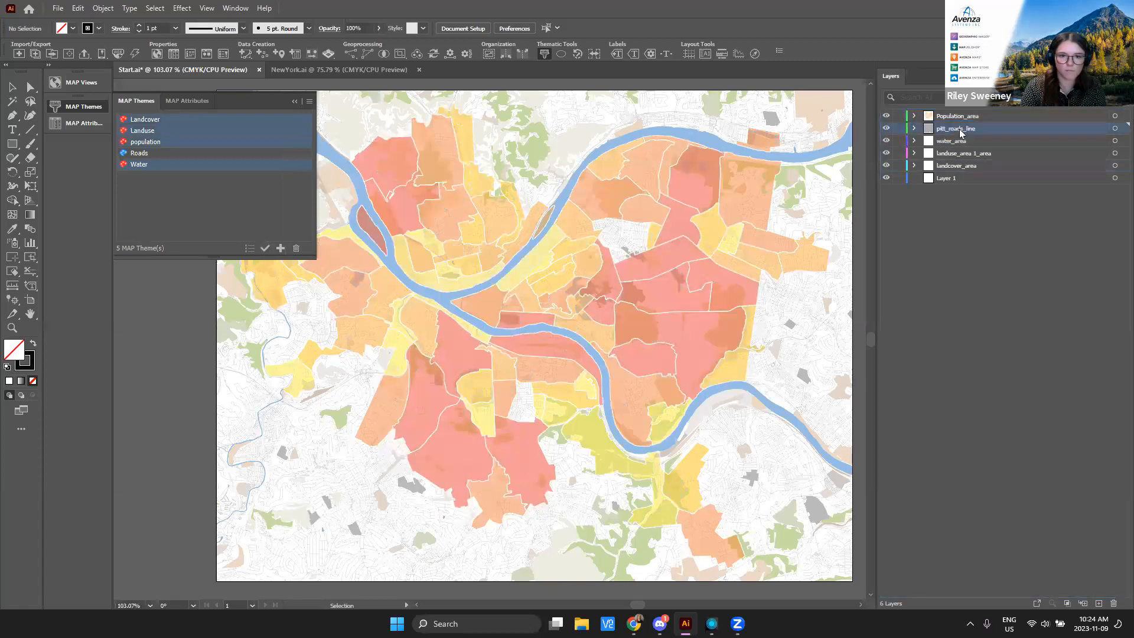
{"action": "left_click", "coordinate": [961, 141]}
{"action": "left_click_drag", "start_coordinate": [963, 168], "coordinate": [966, 173]}
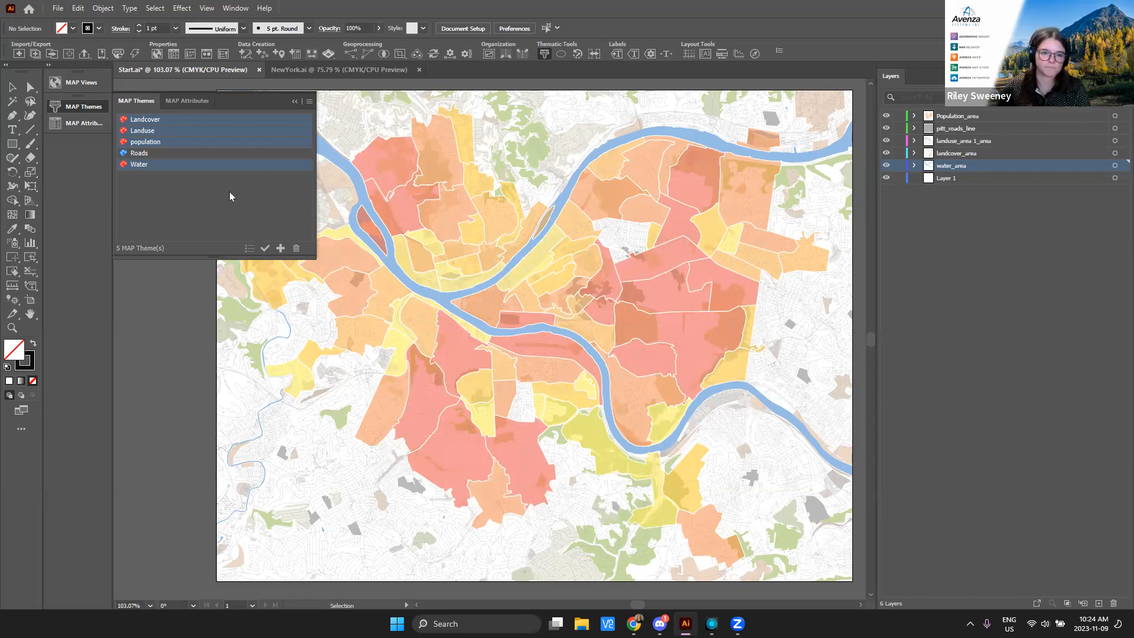
{"action": "left_click", "coordinate": [292, 103]}
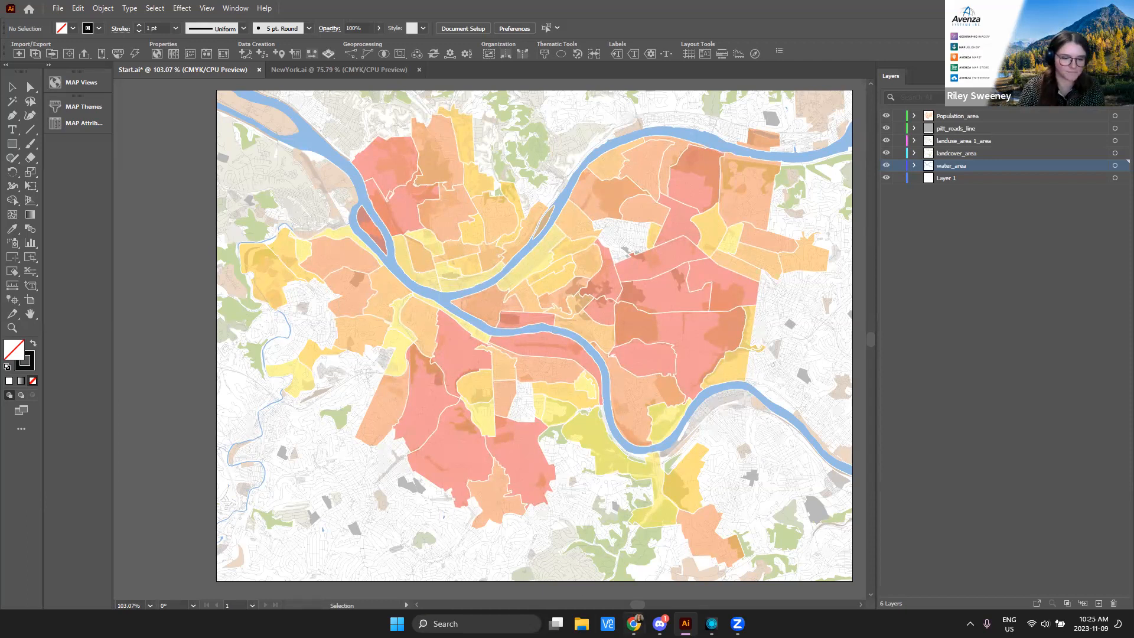
Step: Switch to the University of Wisconsin presentation in Chrome and advance it to the Labeling slide
{"action": "mouse_move", "coordinate": [634, 623]}
{"action": "left_click", "coordinate": [564, 577]}
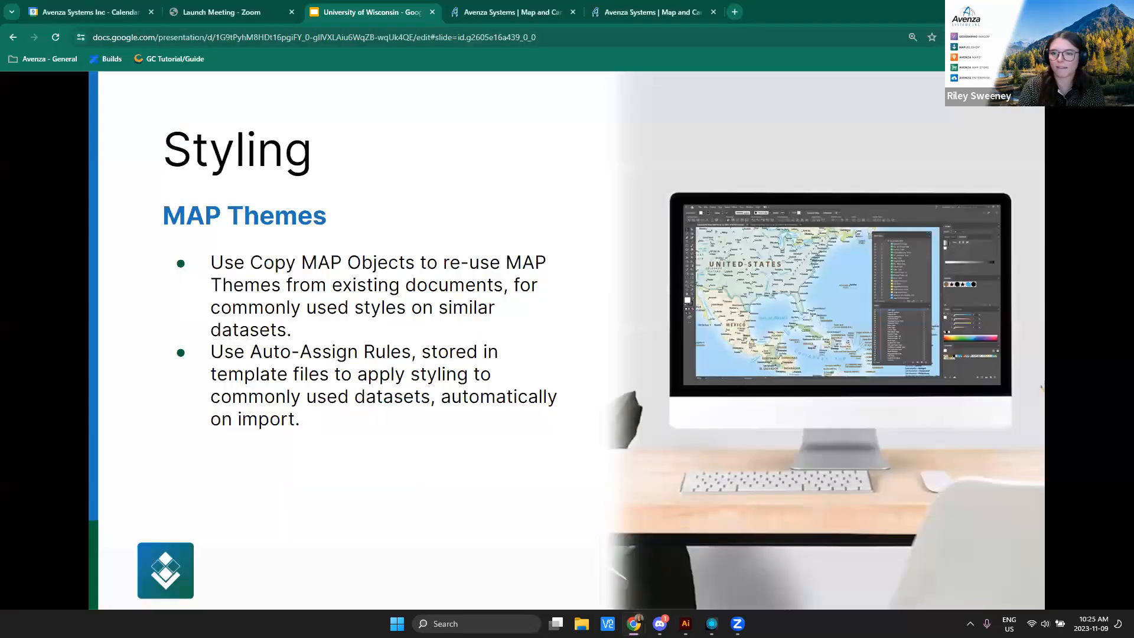
{"action": "key", "text": "Right"}
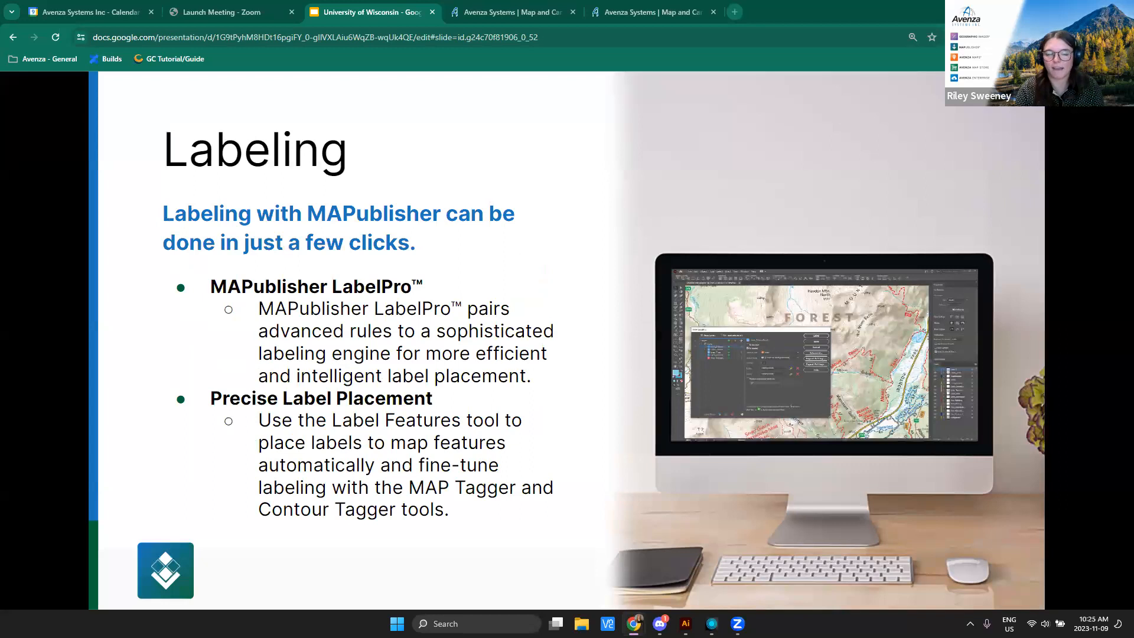
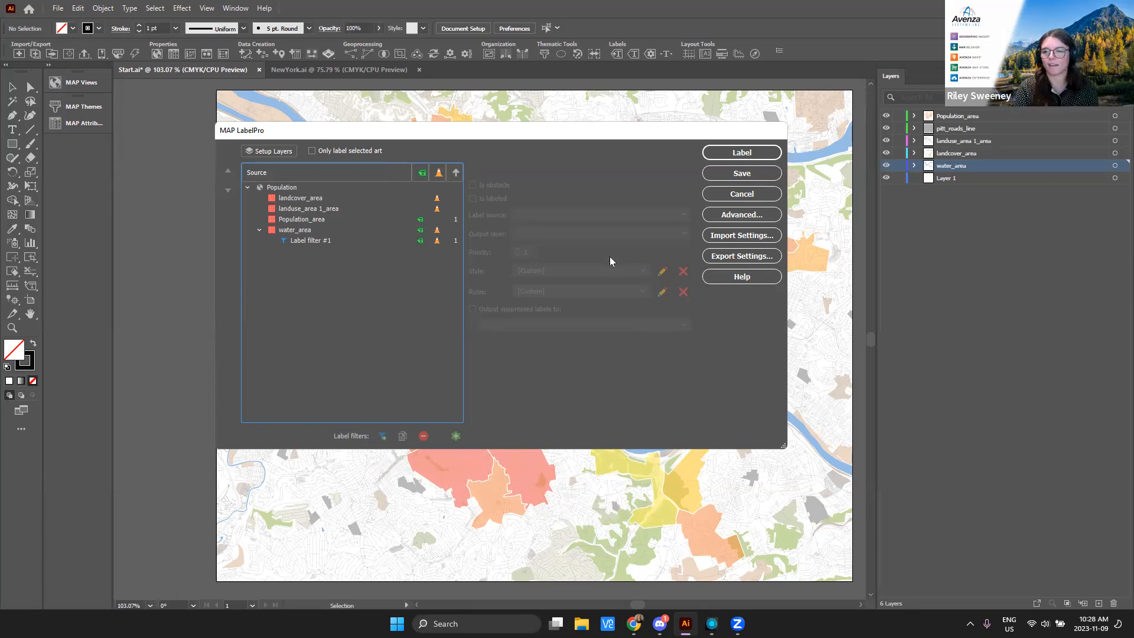
Step: Review the layers' LabelPro settings, and for water_area's Label filter #1 disable suppressed label output and set both style and rules to Water_Labels
{"action": "left_click", "coordinate": [312, 201]}
{"action": "left_click", "coordinate": [314, 211]}
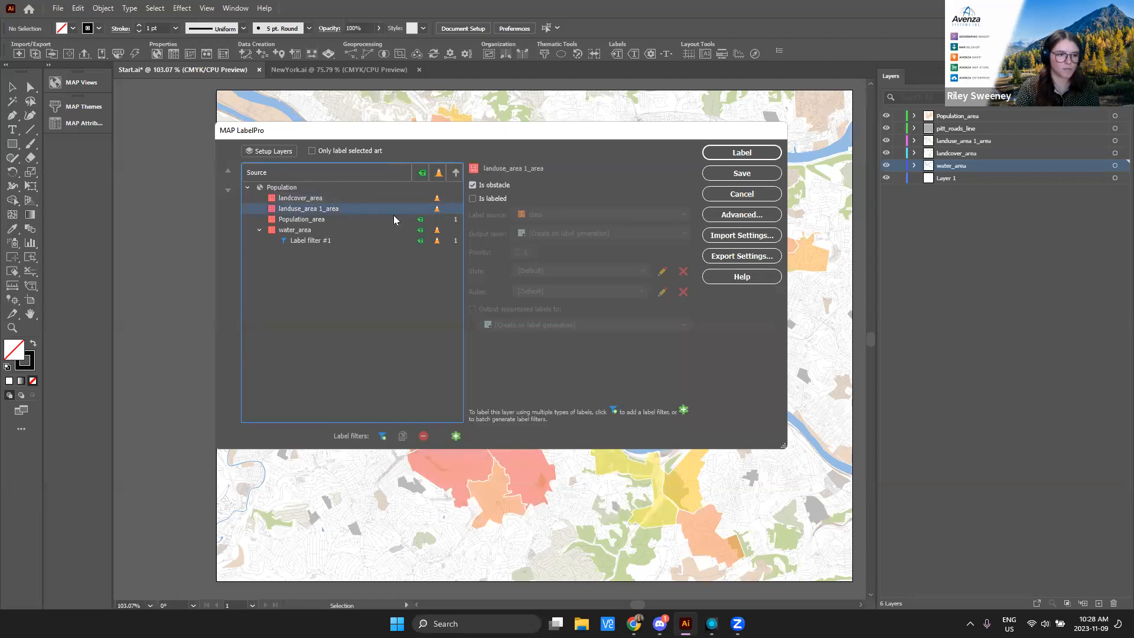
{"action": "left_click", "coordinate": [346, 222]}
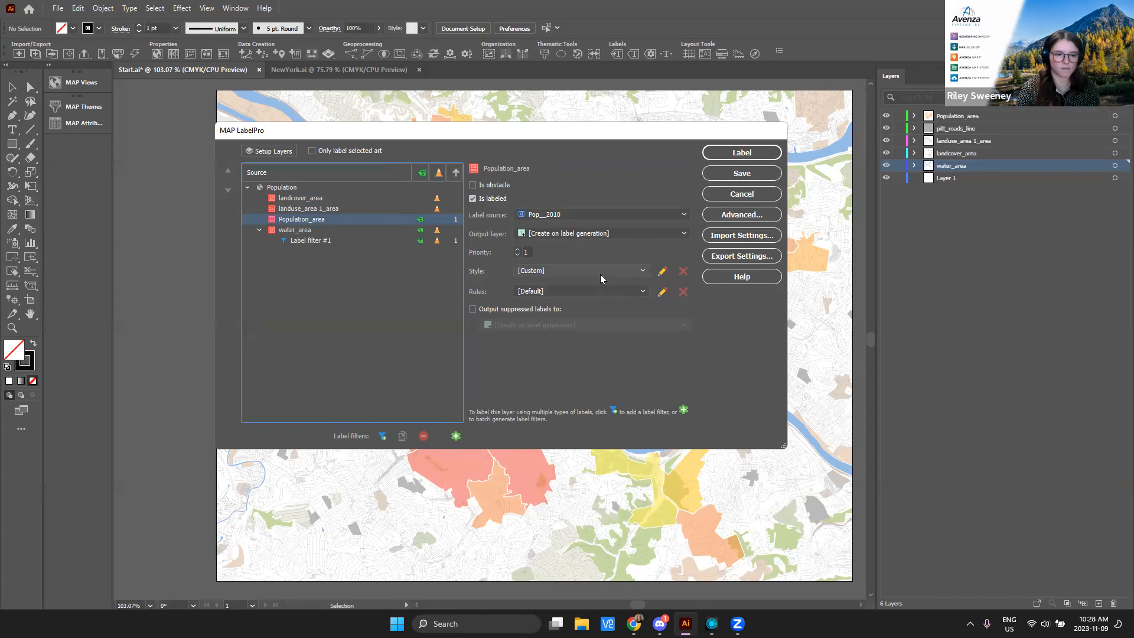
{"action": "left_click", "coordinate": [318, 236]}
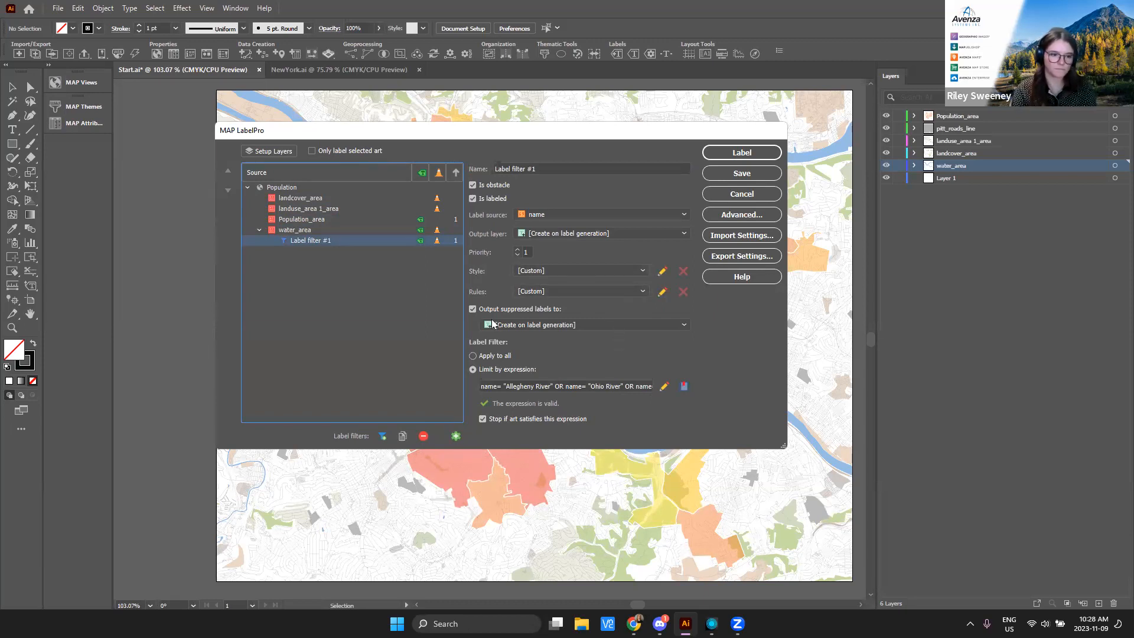
{"action": "left_click", "coordinate": [473, 309]}
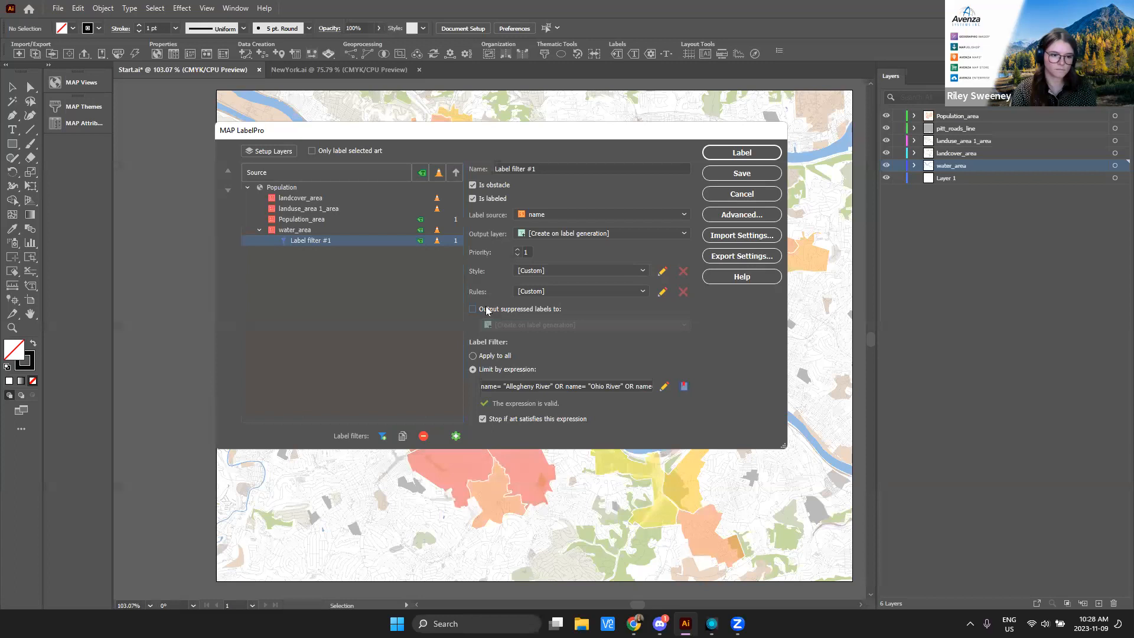
{"action": "left_click", "coordinate": [641, 274]}
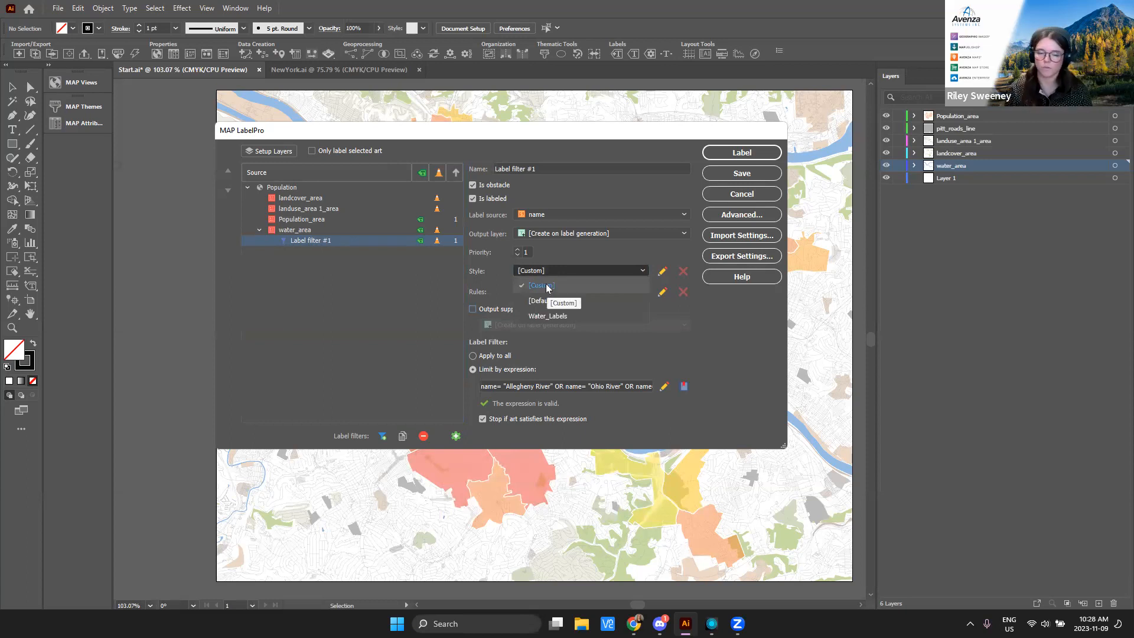
{"action": "left_click", "coordinate": [560, 317]}
{"action": "left_click", "coordinate": [564, 292]}
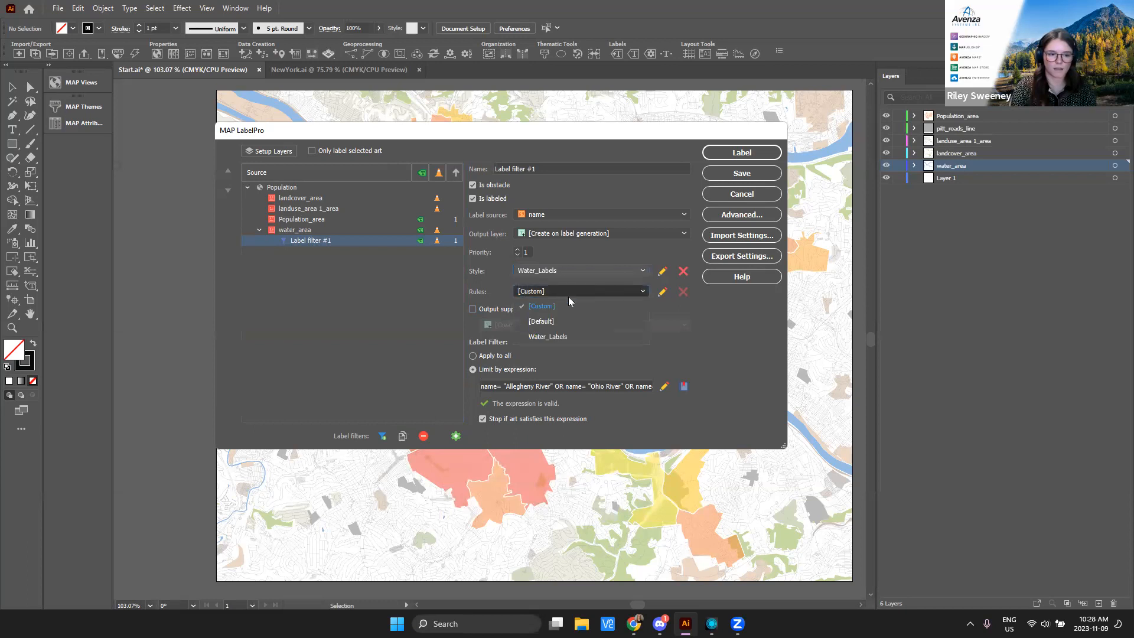
{"action": "left_click", "coordinate": [566, 337]}
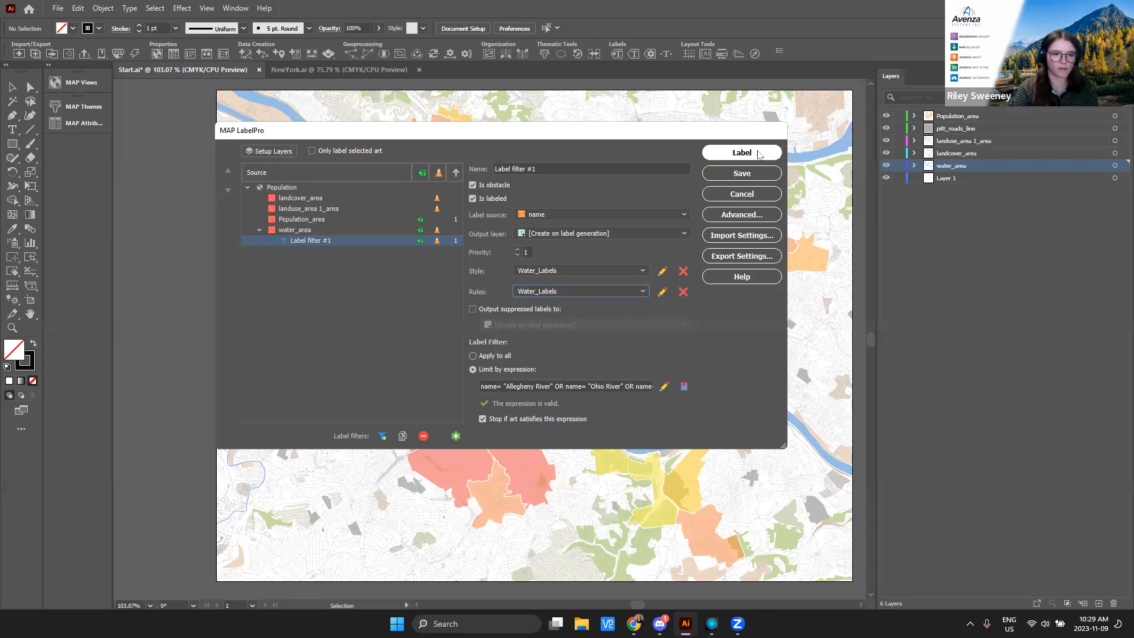
Step: Generate the population and river labels with LabelPro and deselect them
{"action": "left_click", "coordinate": [746, 153]}
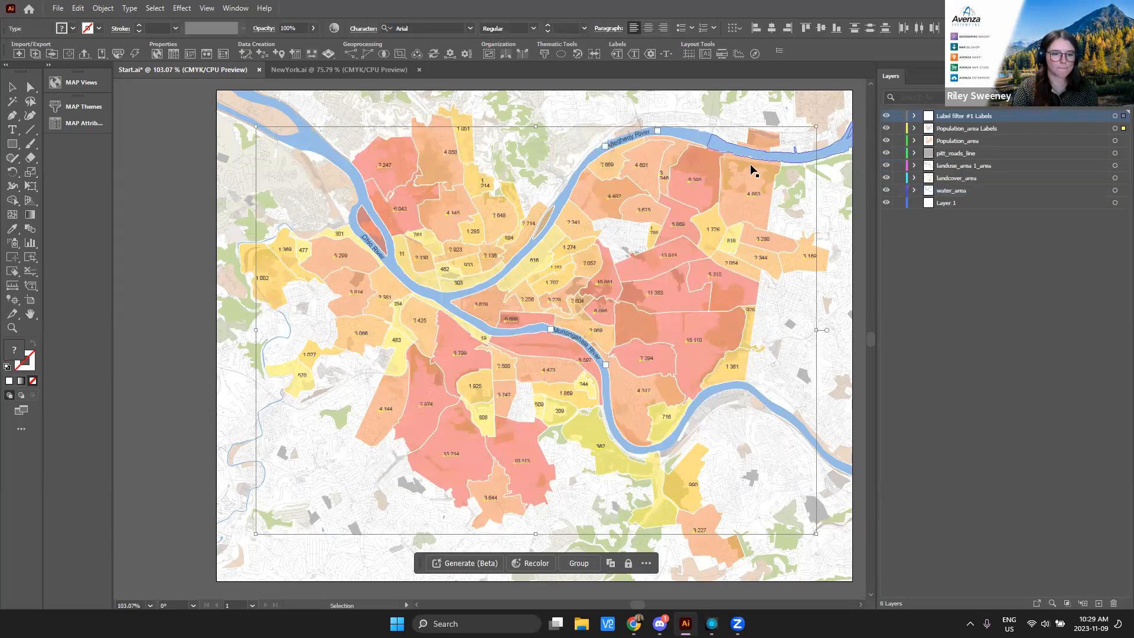
{"action": "left_click", "coordinate": [181, 241]}
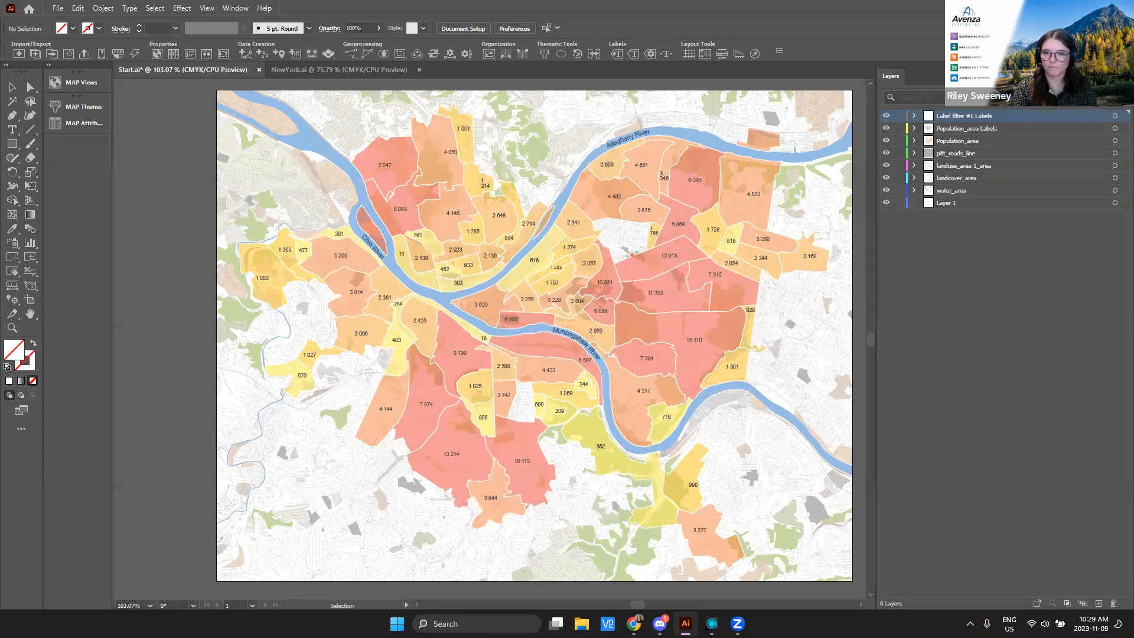
Step: Switch to the University of Wisconsin presentation in Chrome, view the Export slide and advance to the Automation slide
{"action": "key", "text": "alt+Tab"}
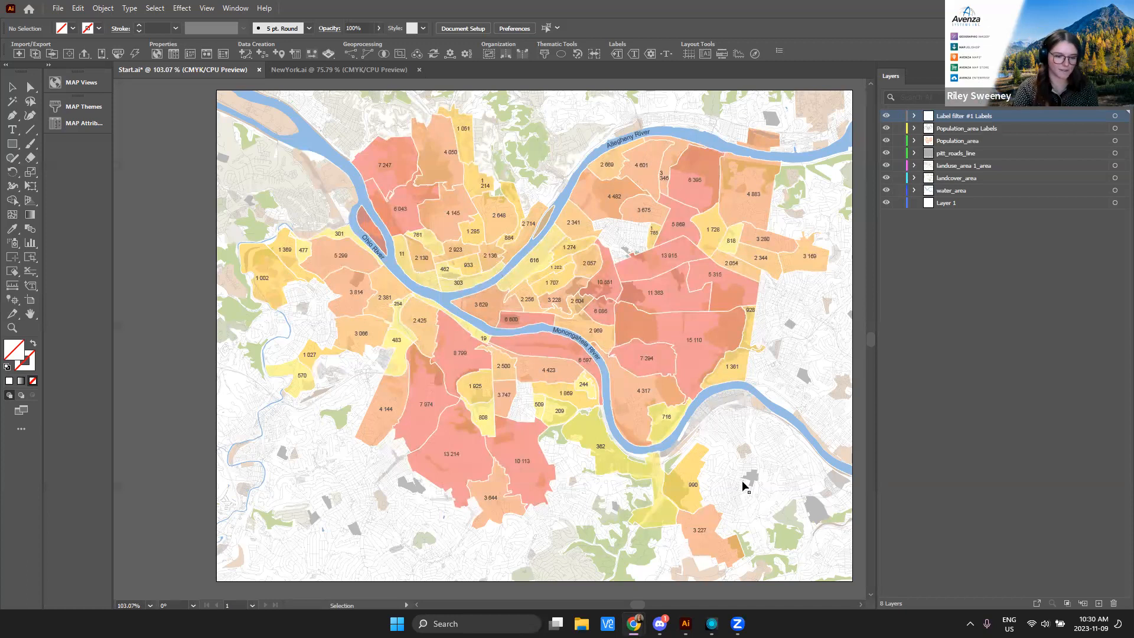
{"action": "mouse_move", "coordinate": [634, 623]}
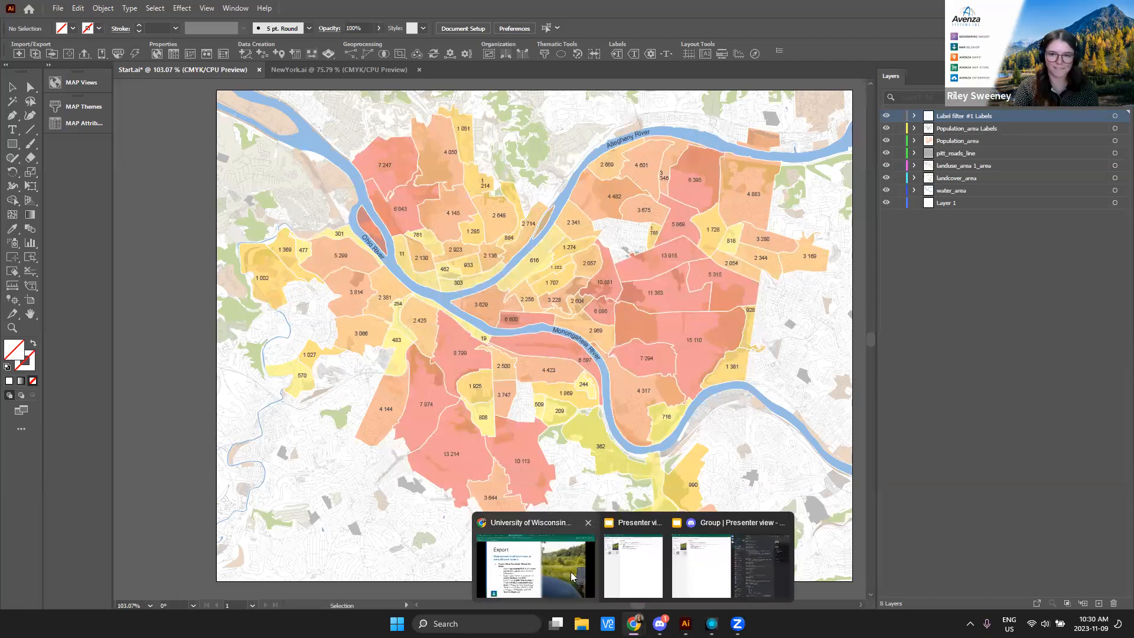
{"action": "left_click", "coordinate": [535, 561]}
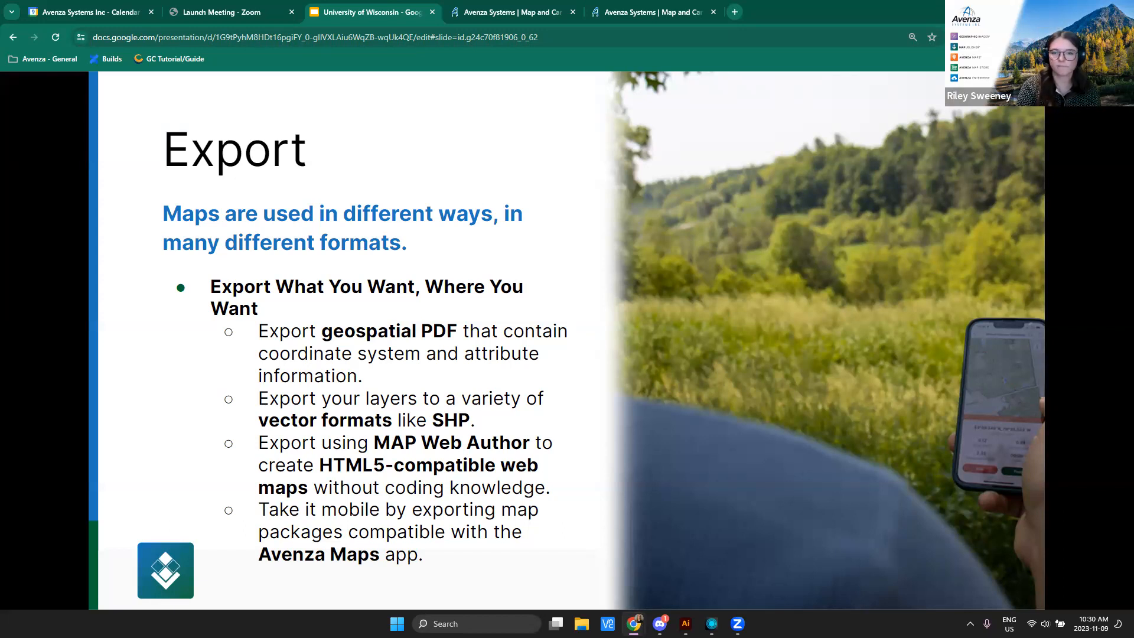
{"action": "key", "text": "Right"}
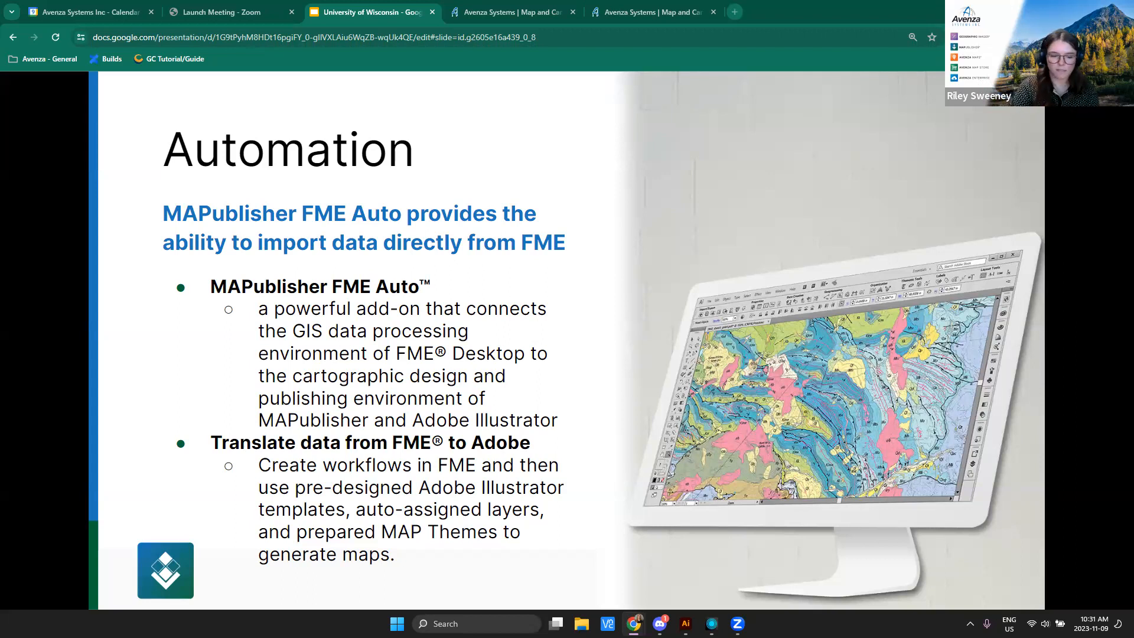
Step: Switch to Illustrator and open a new document from the Pittsburgh.ait template in the FME folder of Workflow Data
{"action": "mouse_move", "coordinate": [685, 623]}
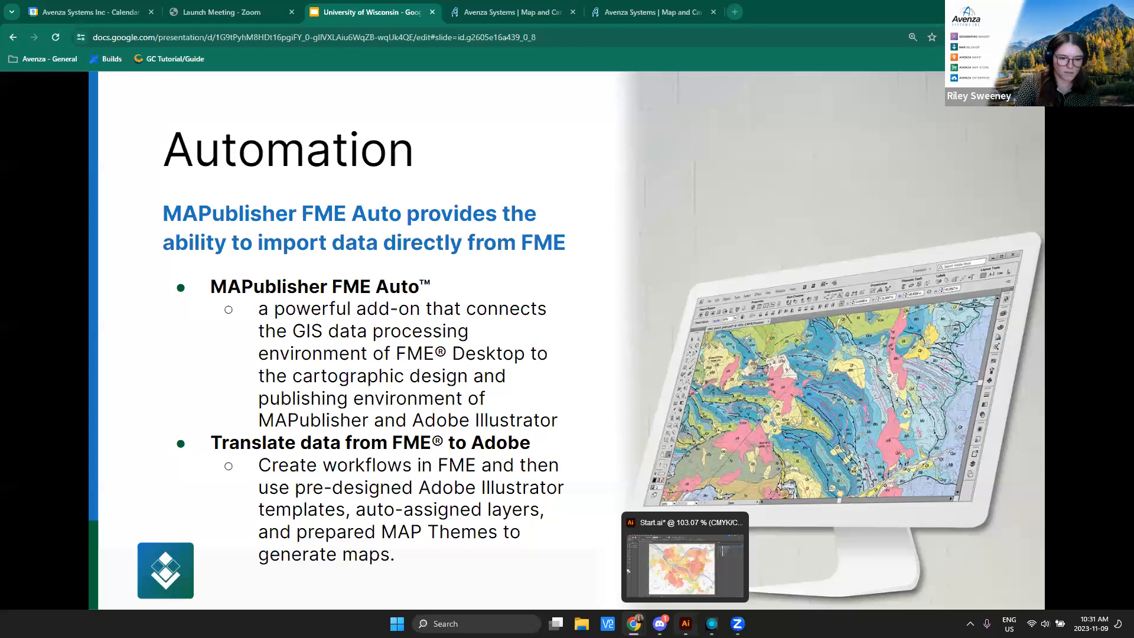
{"action": "left_click", "coordinate": [739, 552]}
{"action": "left_click", "coordinate": [57, 7]}
{"action": "left_click", "coordinate": [75, 50]}
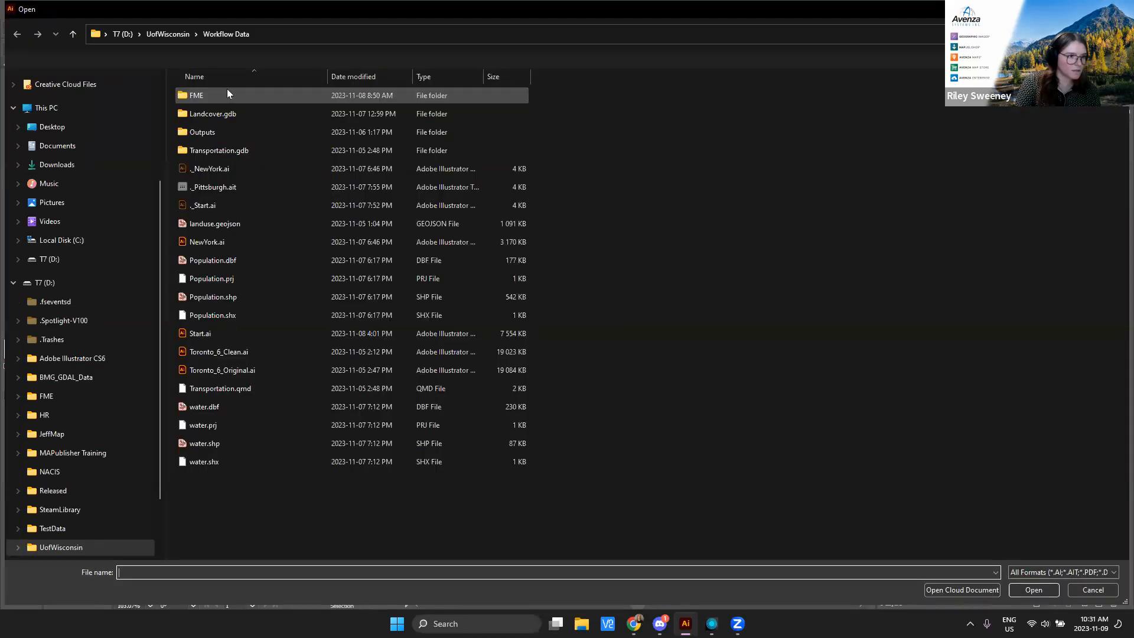
{"action": "double_click", "coordinate": [217, 99]}
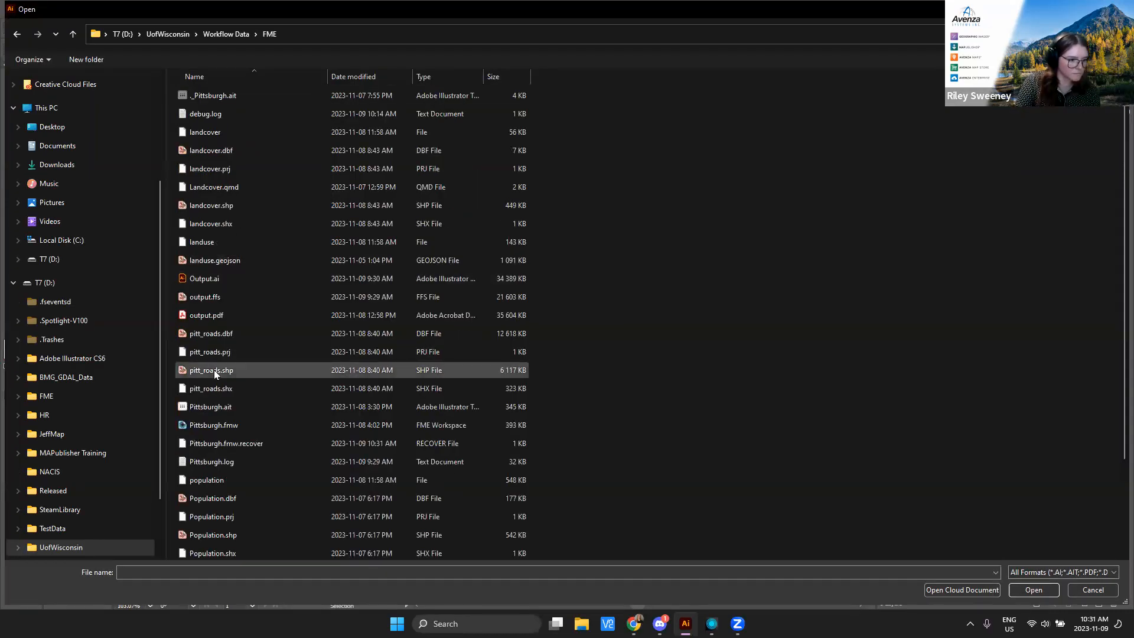
{"action": "left_click", "coordinate": [211, 407]}
{"action": "left_click", "coordinate": [1055, 591]}
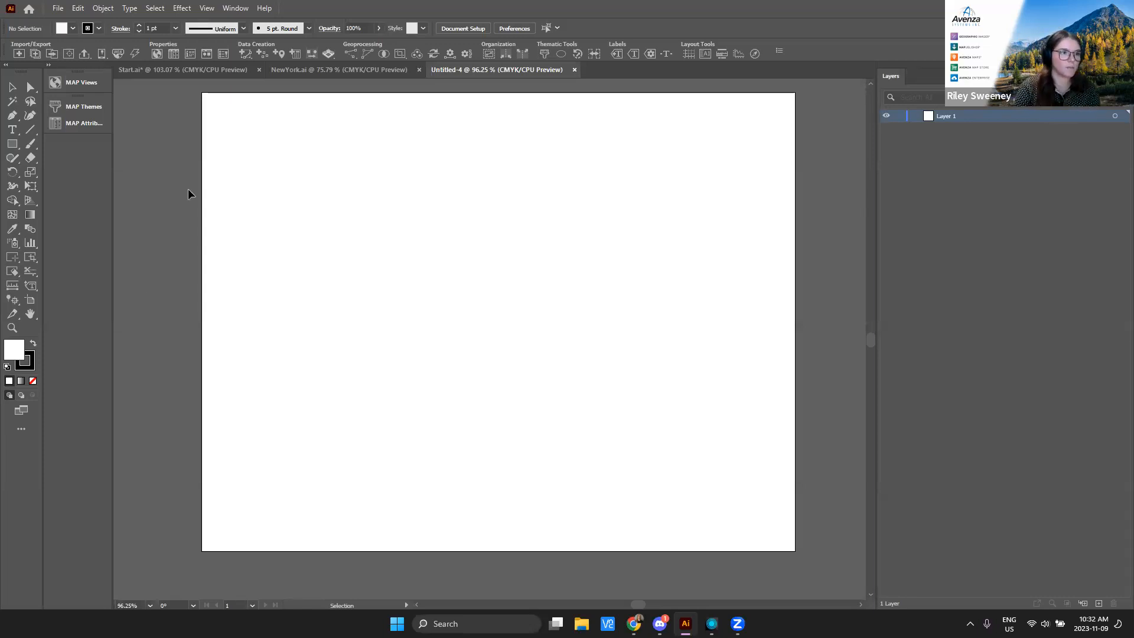
Step: Show the template's MAP Themes and inspect the Landcover stylesheet's auto-assign layer pattern, leaving it without changes
{"action": "left_click", "coordinate": [79, 107]}
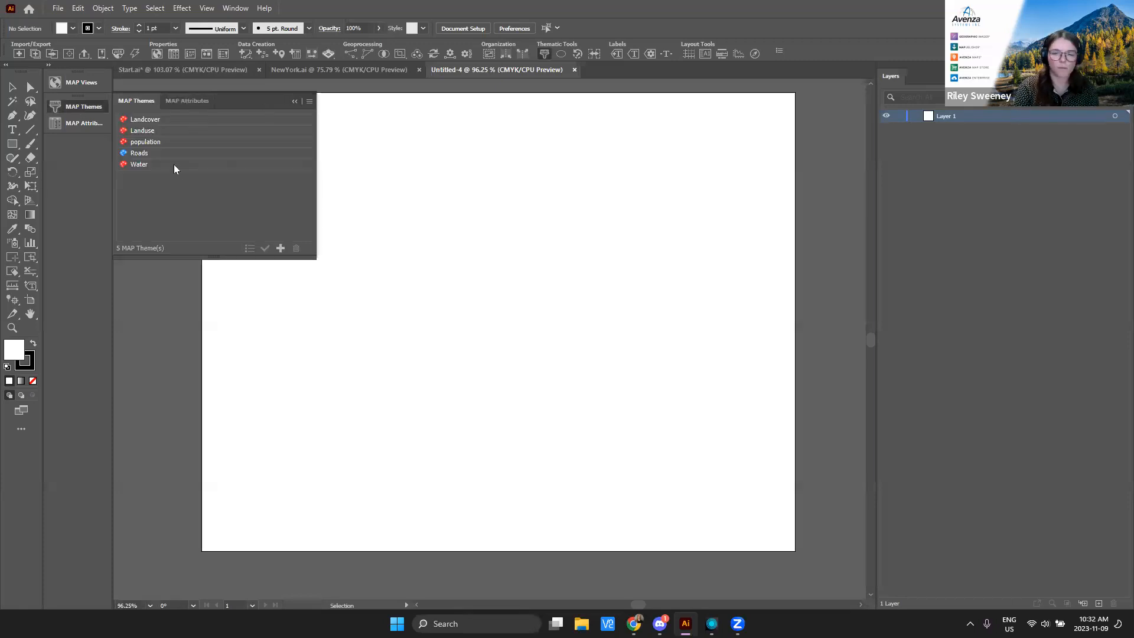
{"action": "double_click", "coordinate": [160, 121]}
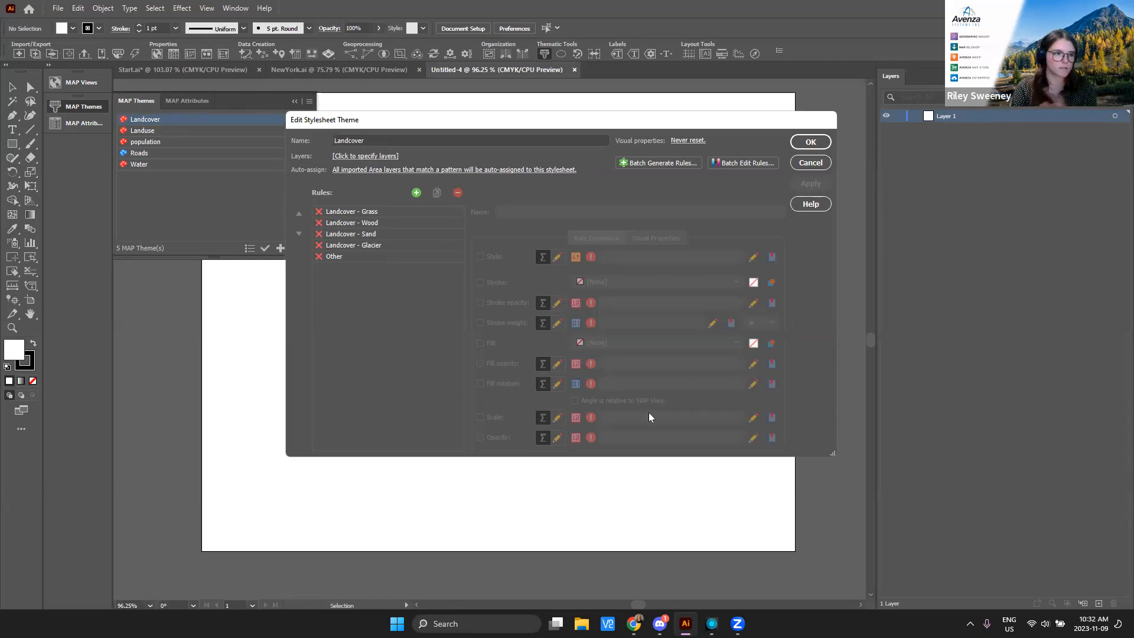
{"action": "left_click", "coordinate": [385, 170]}
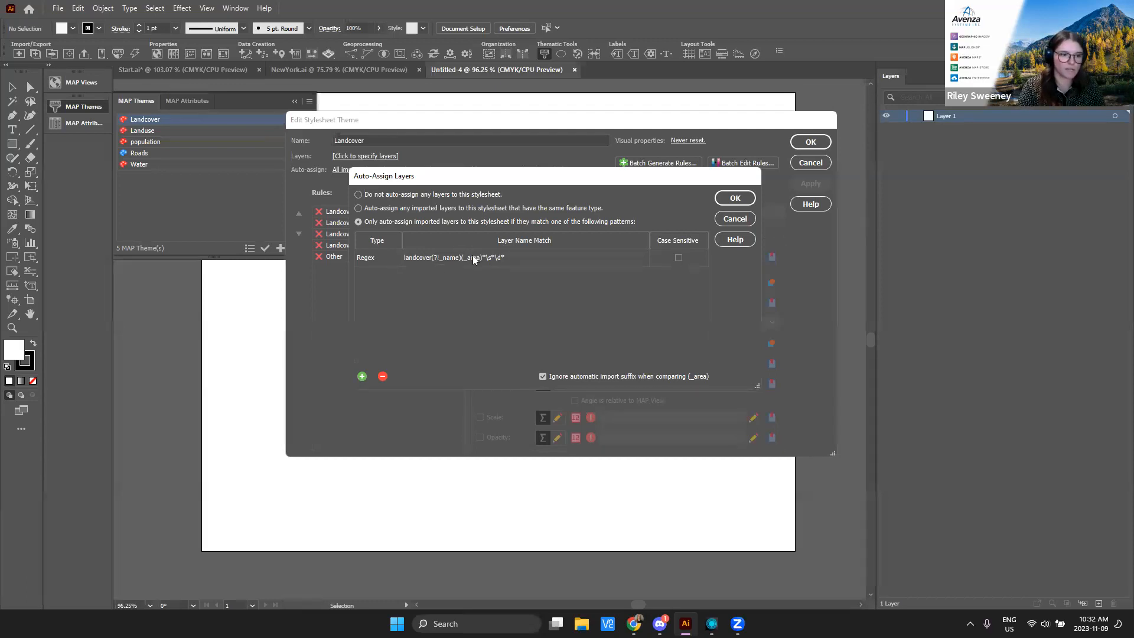
{"action": "left_click", "coordinate": [739, 220]}
{"action": "left_click", "coordinate": [810, 163]}
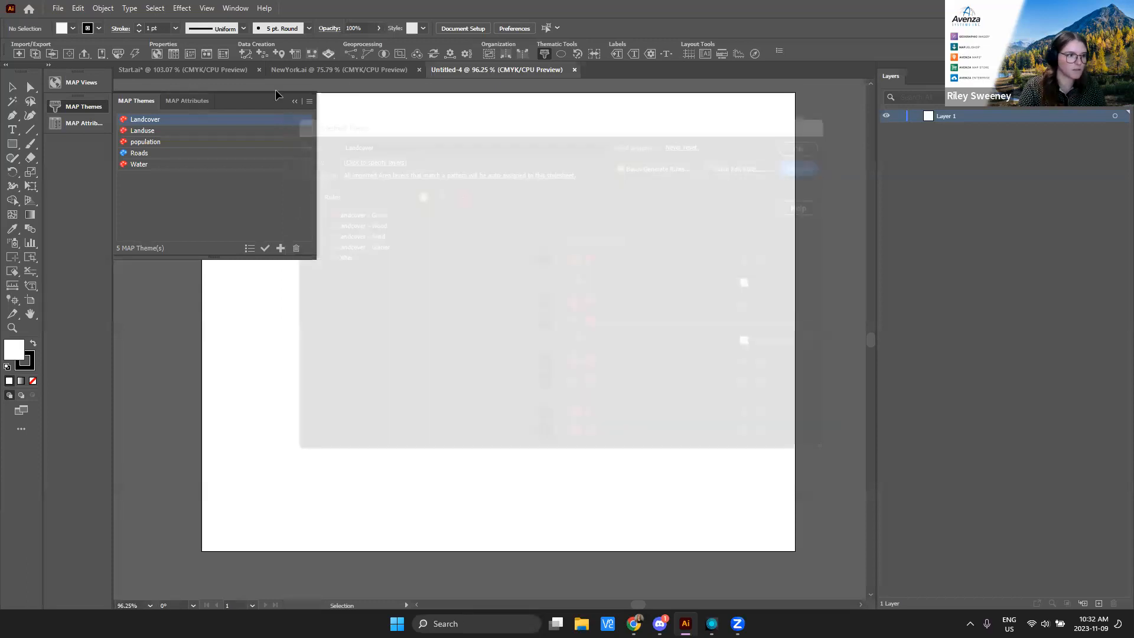
Step: Inspect the Water stylesheet's auto-assign pattern, try adding two layer-name patterns and viewing their match types, and discard the edits
{"action": "double_click", "coordinate": [165, 165]}
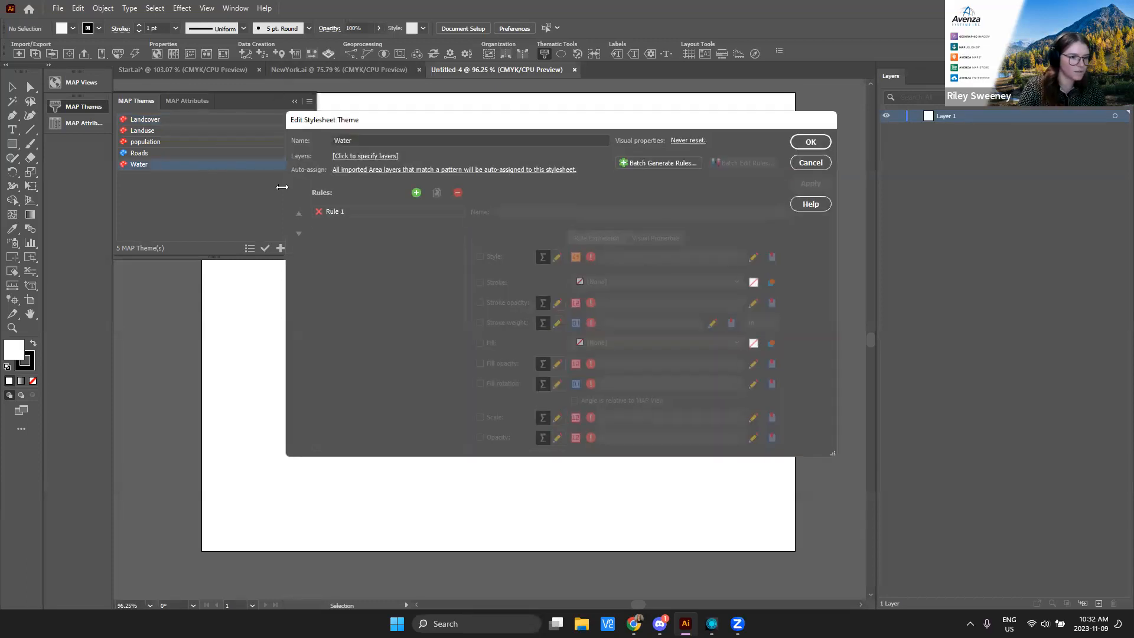
{"action": "left_click", "coordinate": [368, 169]}
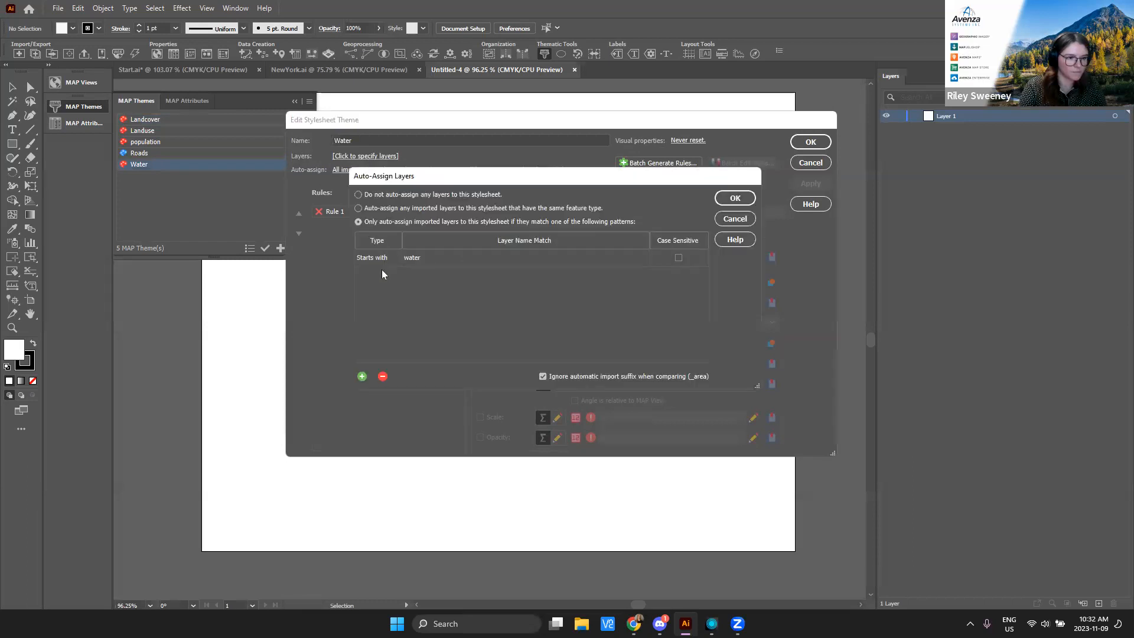
{"action": "left_click", "coordinate": [363, 376]}
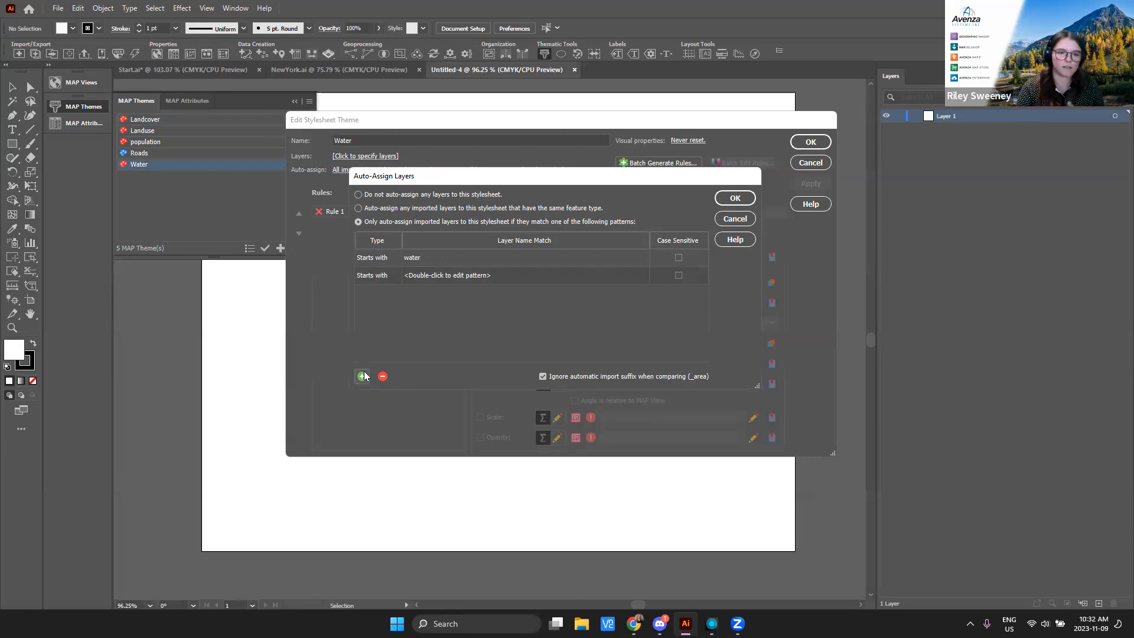
{"action": "left_click", "coordinate": [362, 377]}
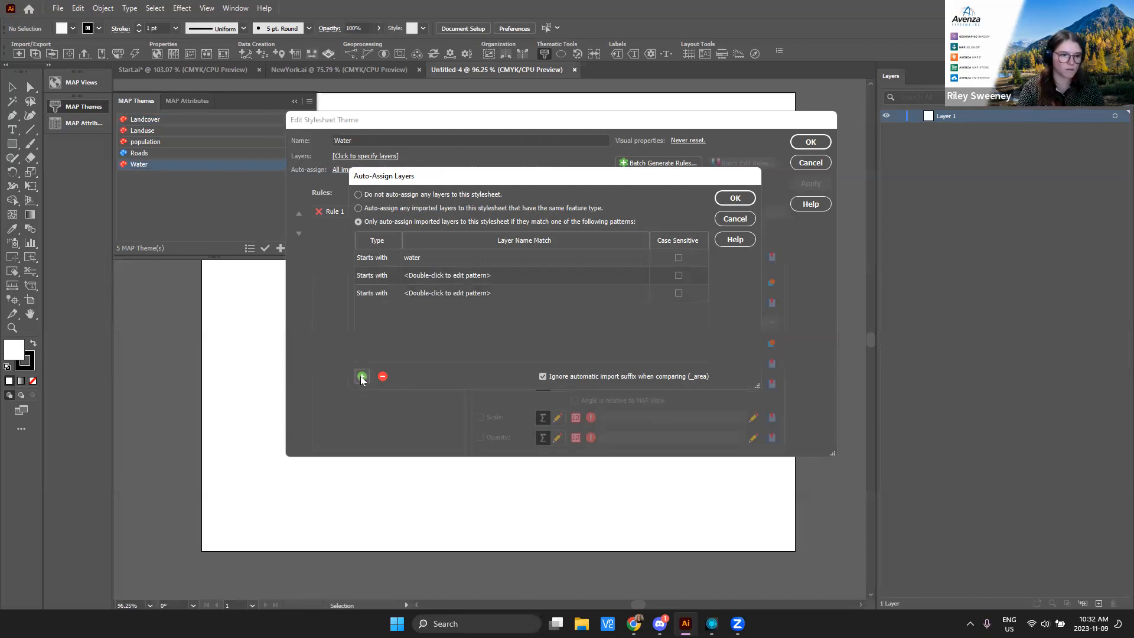
{"action": "double_click", "coordinate": [380, 277]}
{"action": "left_click", "coordinate": [394, 276]}
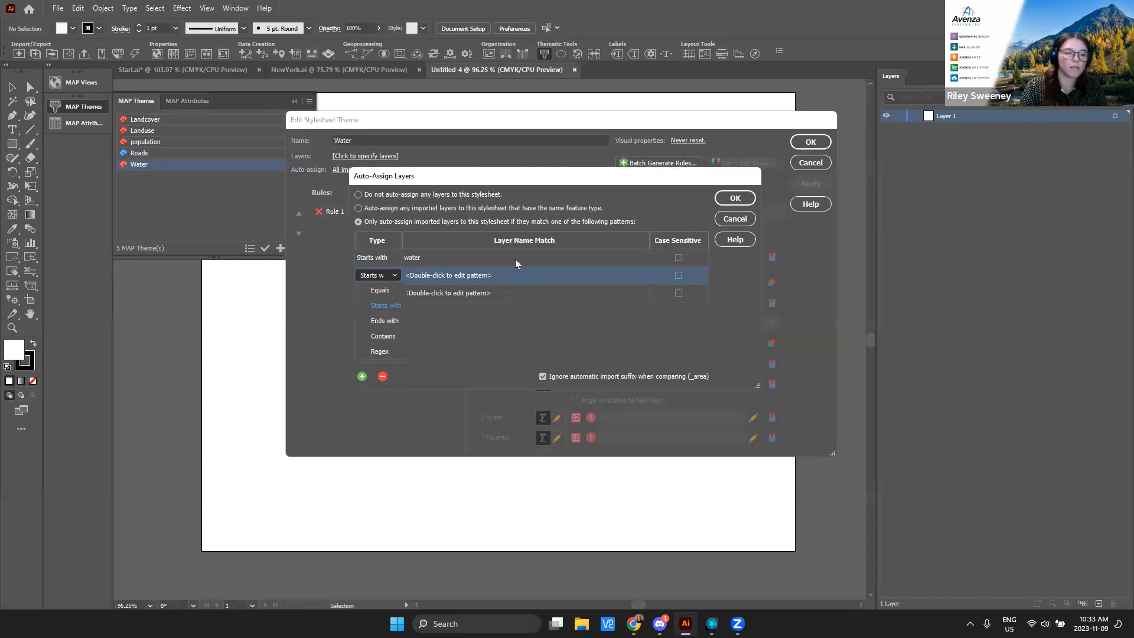
{"action": "left_click", "coordinate": [495, 336]}
{"action": "left_click", "coordinate": [383, 376]}
{"action": "left_click", "coordinate": [383, 377]}
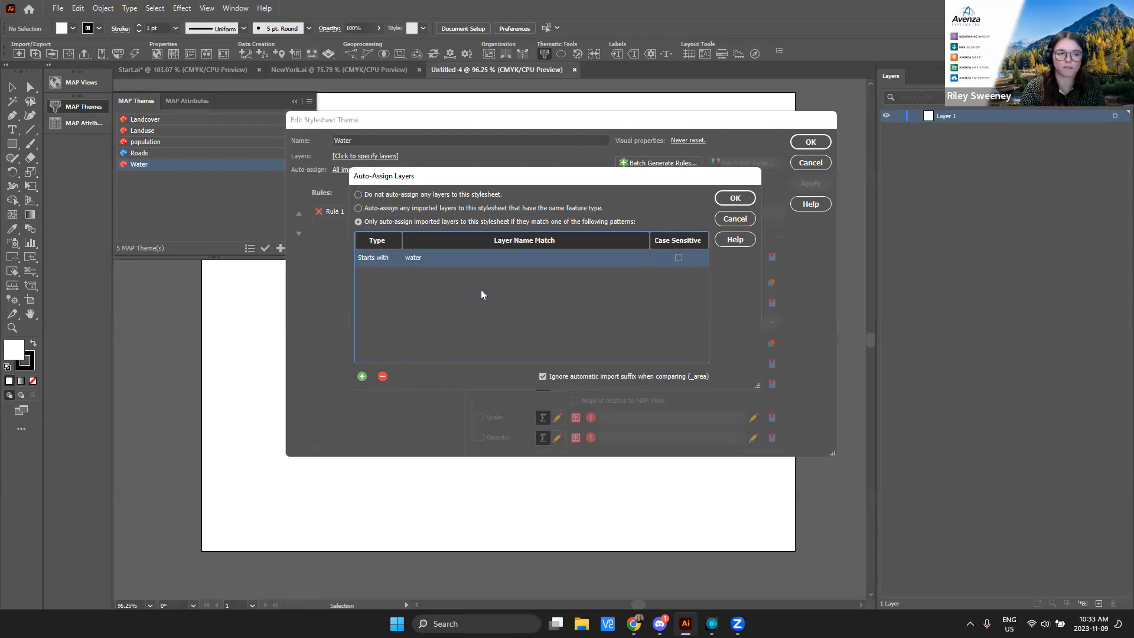
{"action": "left_click", "coordinate": [742, 220]}
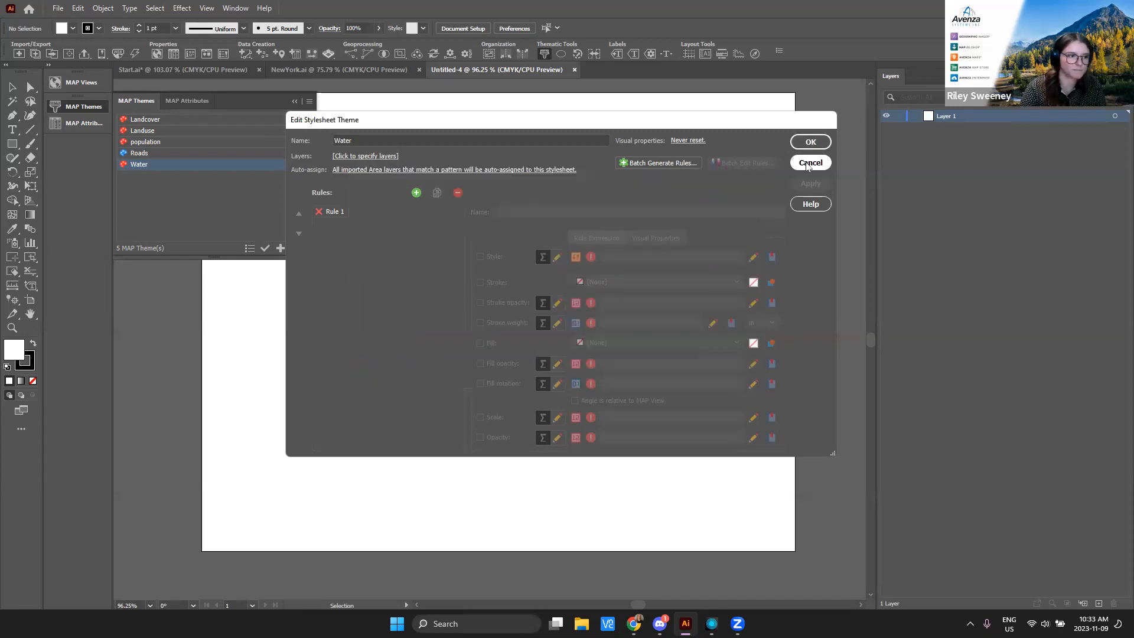
{"action": "left_click", "coordinate": [808, 163]}
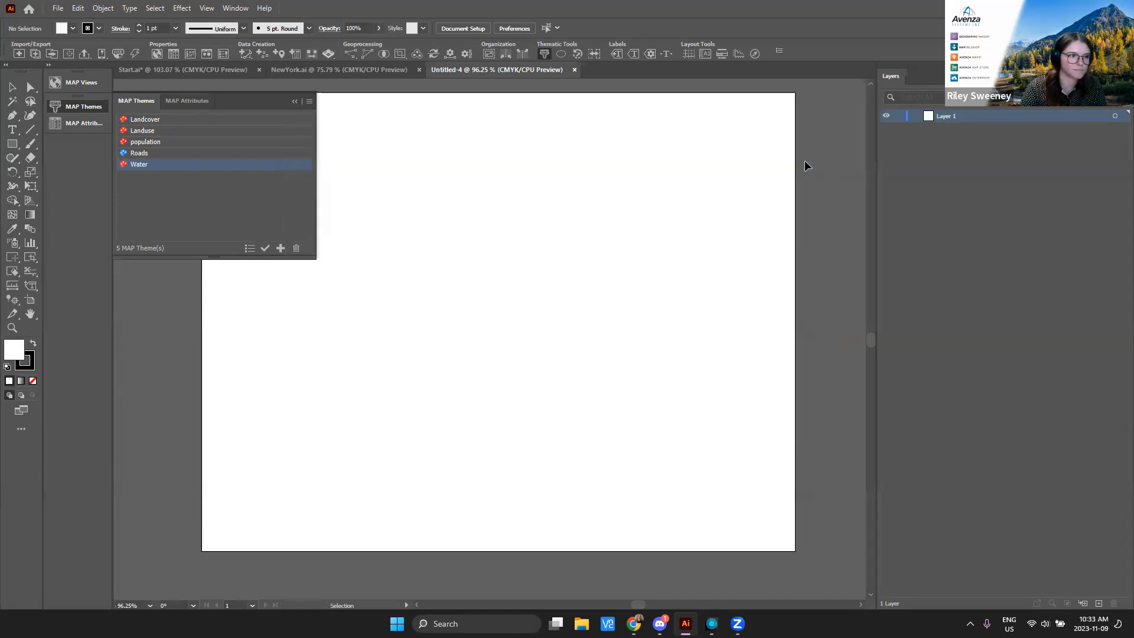
Step: In the Automation Settings, temporarily enable MAP Views and examine the choices for handling a matching MAP View
{"action": "left_click", "coordinate": [135, 54]}
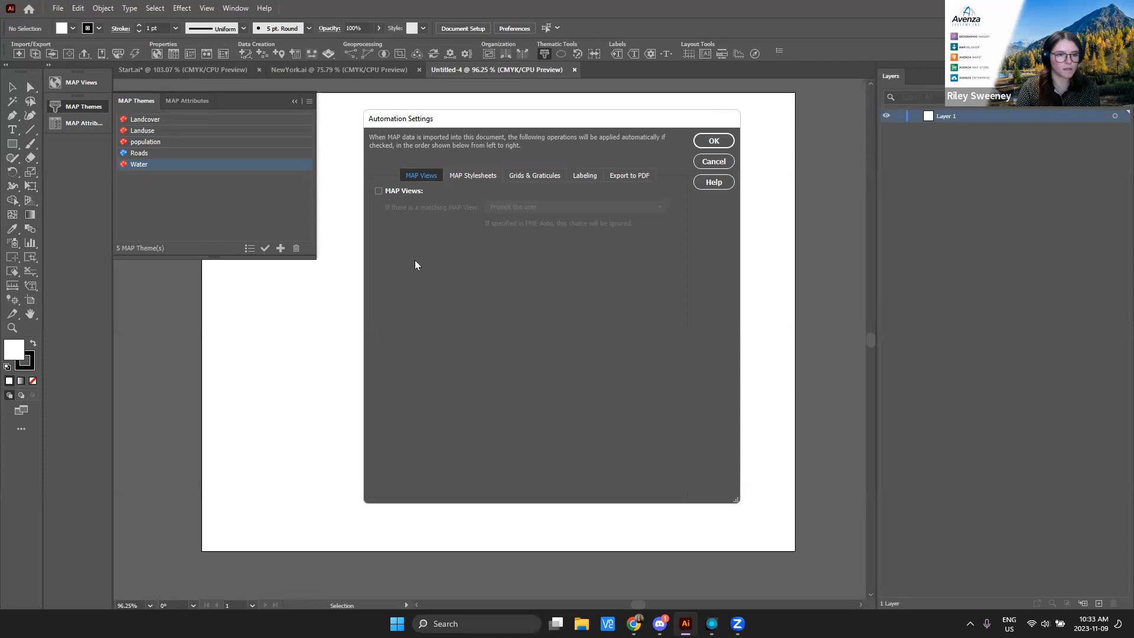
{"action": "left_click", "coordinate": [407, 190]}
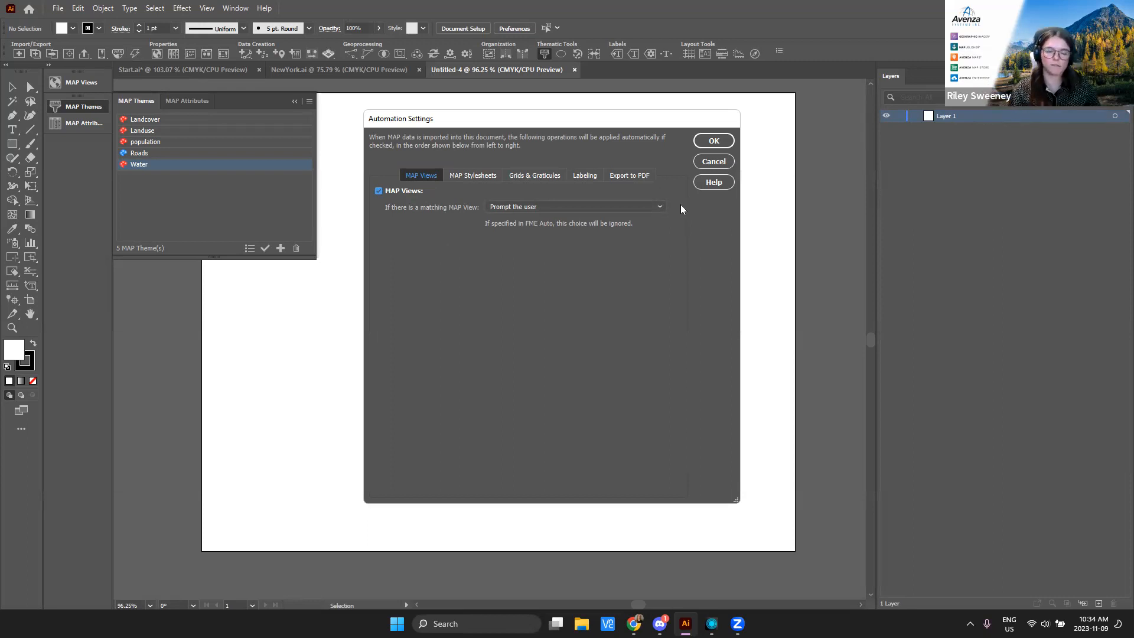
{"action": "left_click", "coordinate": [635, 208]}
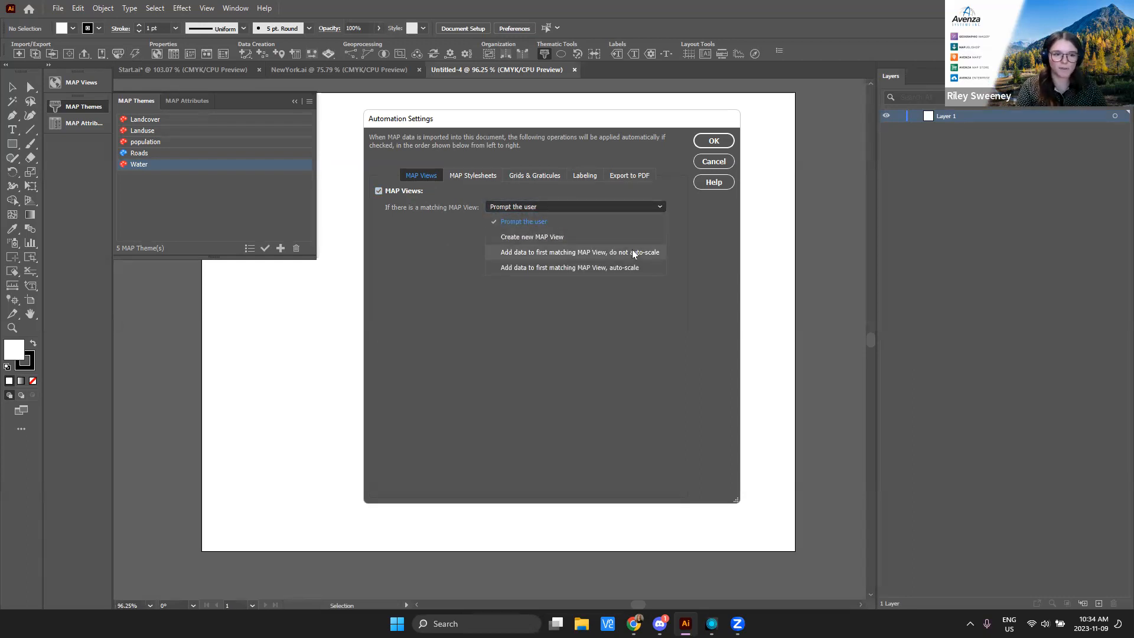
{"action": "left_click", "coordinate": [612, 309]}
{"action": "left_click", "coordinate": [404, 192]}
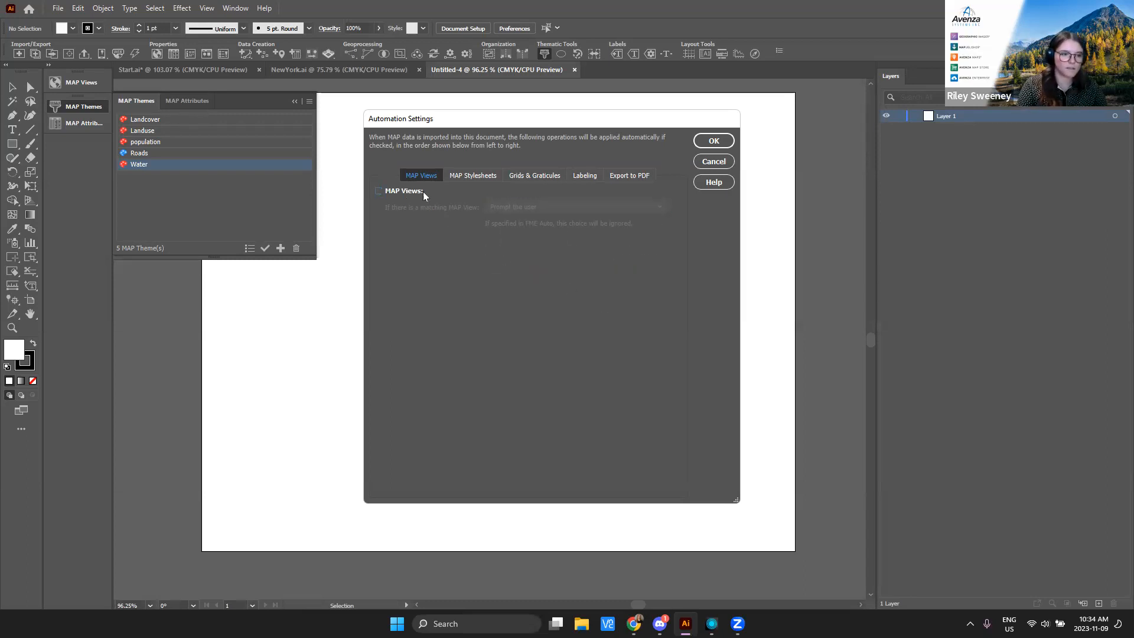
Step: Review the automation settings for MAP Stylesheets, grids and graticules, labeling and geospatial PDF export, and leave without saving changes
{"action": "left_click", "coordinate": [470, 176]}
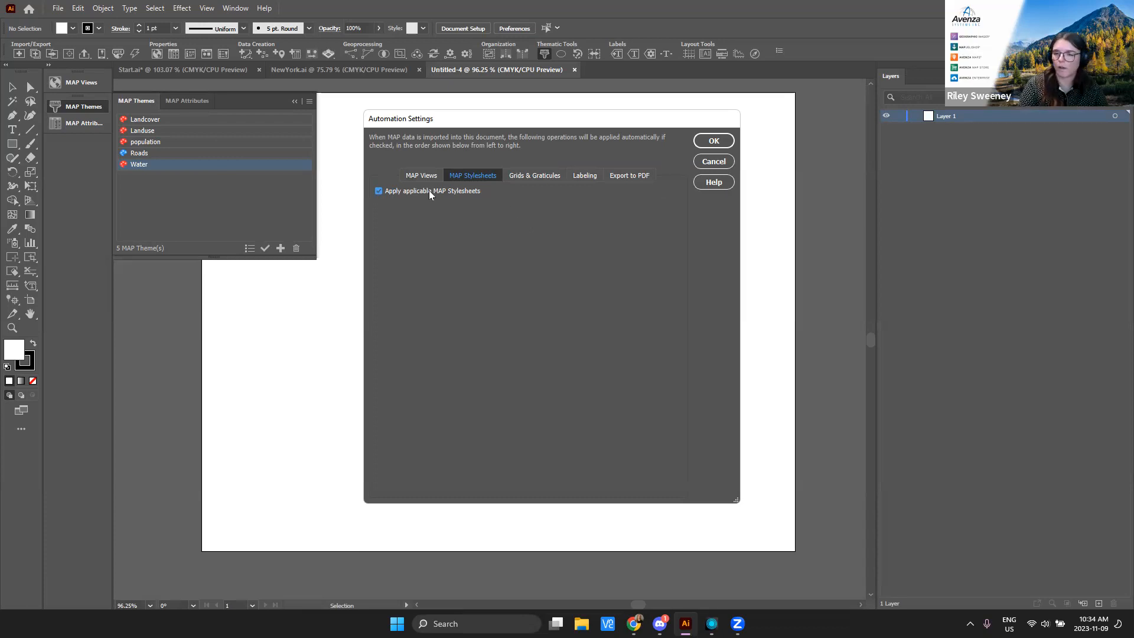
{"action": "left_click", "coordinate": [542, 178]}
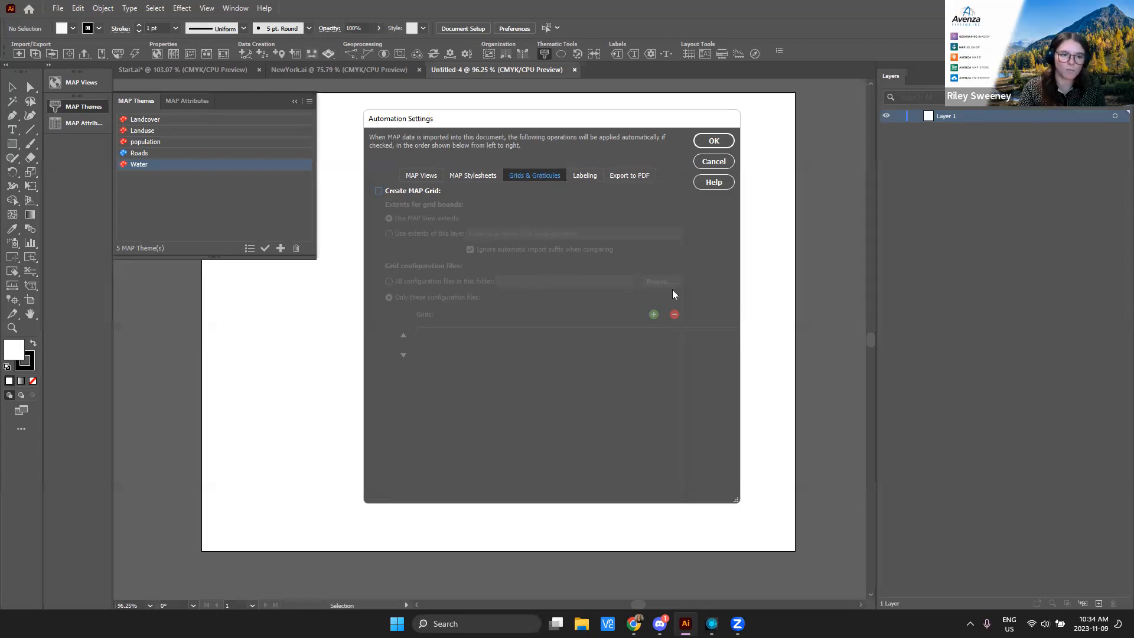
{"action": "left_click", "coordinate": [583, 176]}
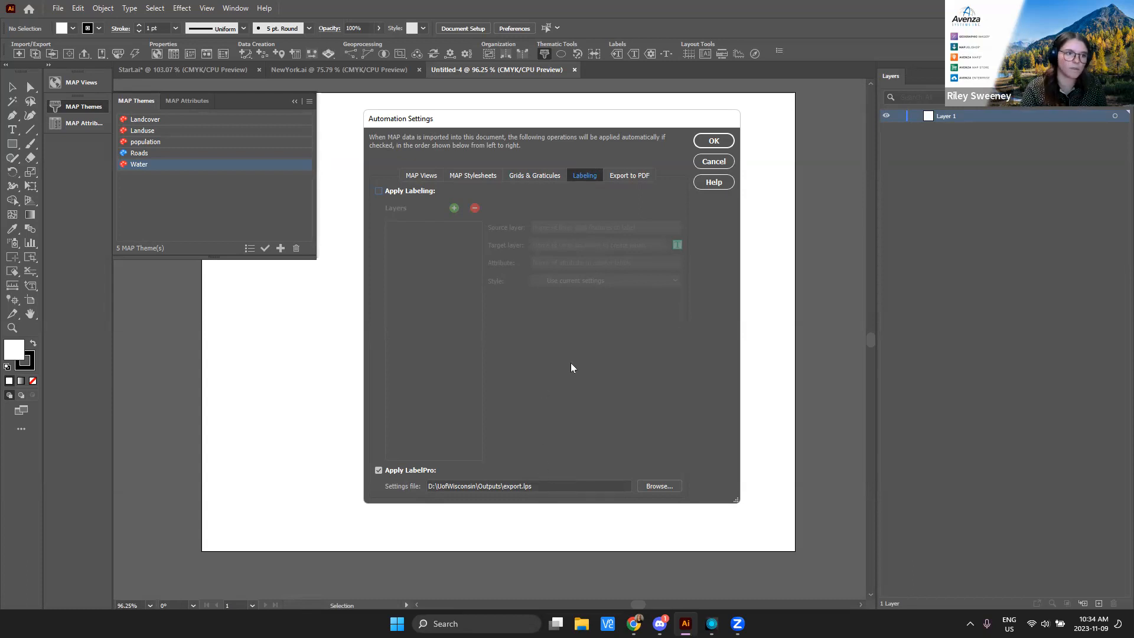
{"action": "left_click", "coordinate": [636, 176]}
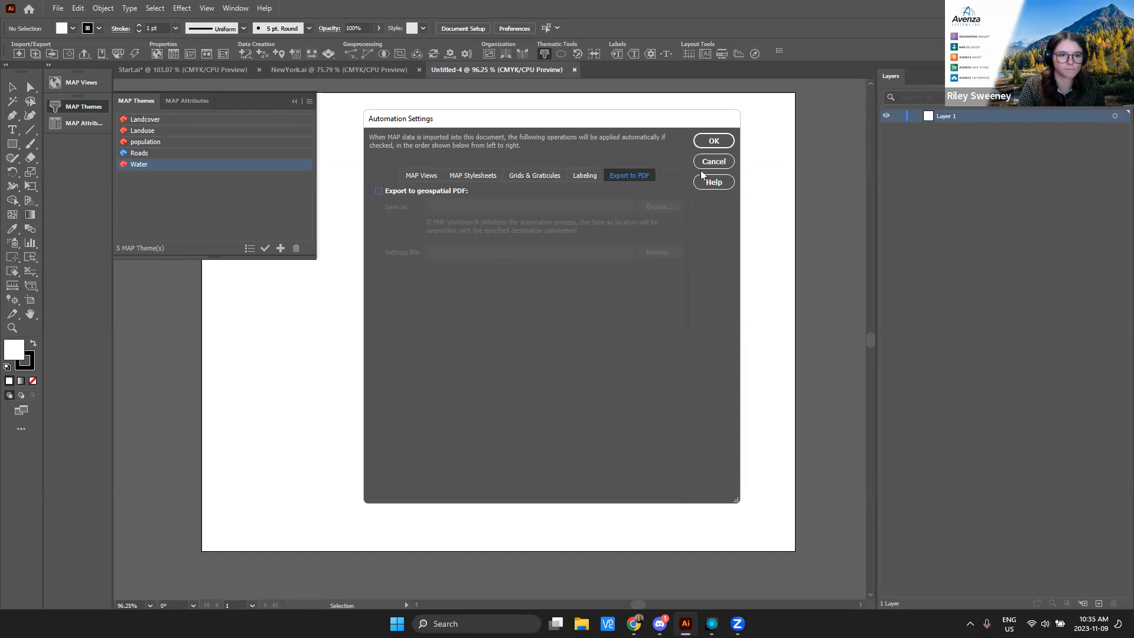
{"action": "left_click", "coordinate": [713, 161]}
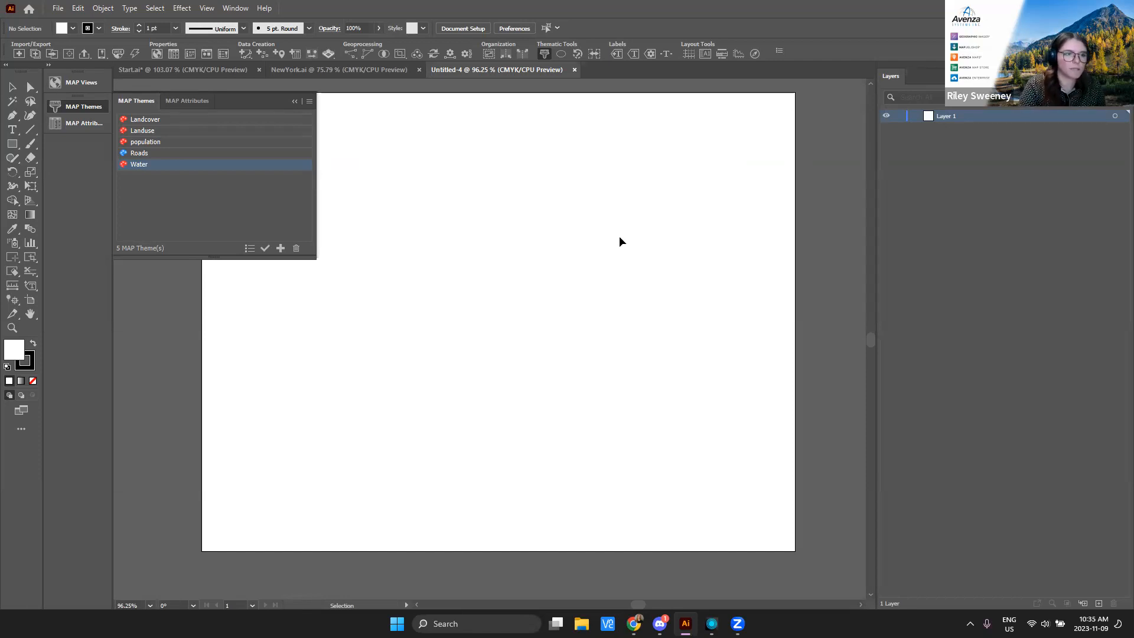
Step: Close the untitled template document and switch to the Pittsburgh.fmw workspace in FME Workbench
{"action": "left_click", "coordinate": [576, 69]}
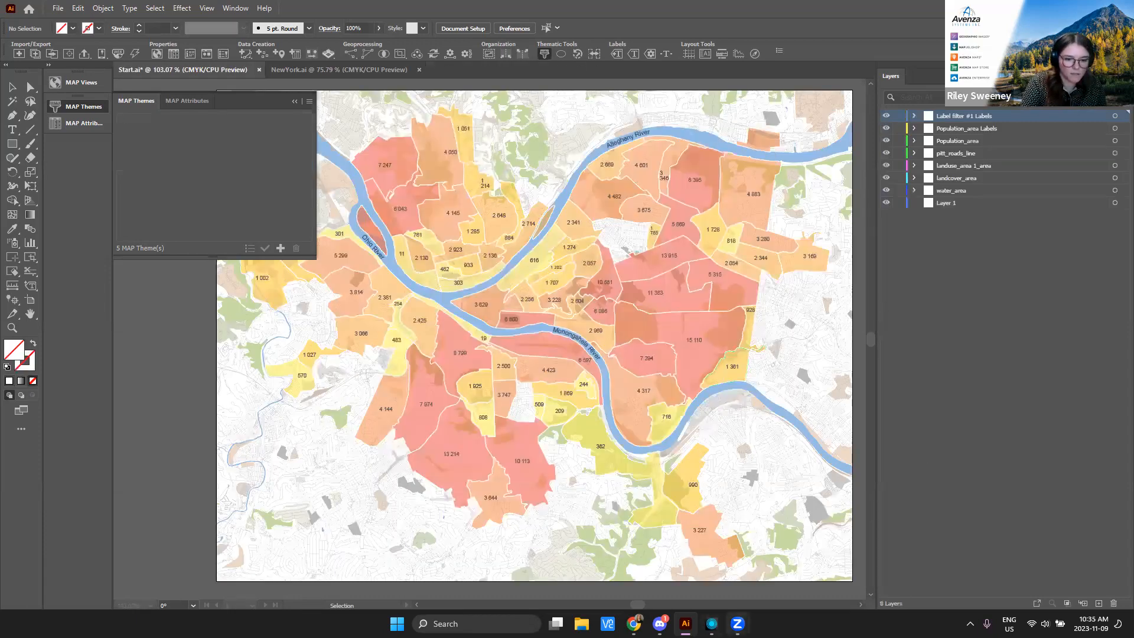
{"action": "mouse_move", "coordinate": [712, 623]}
{"action": "left_click", "coordinate": [716, 583]}
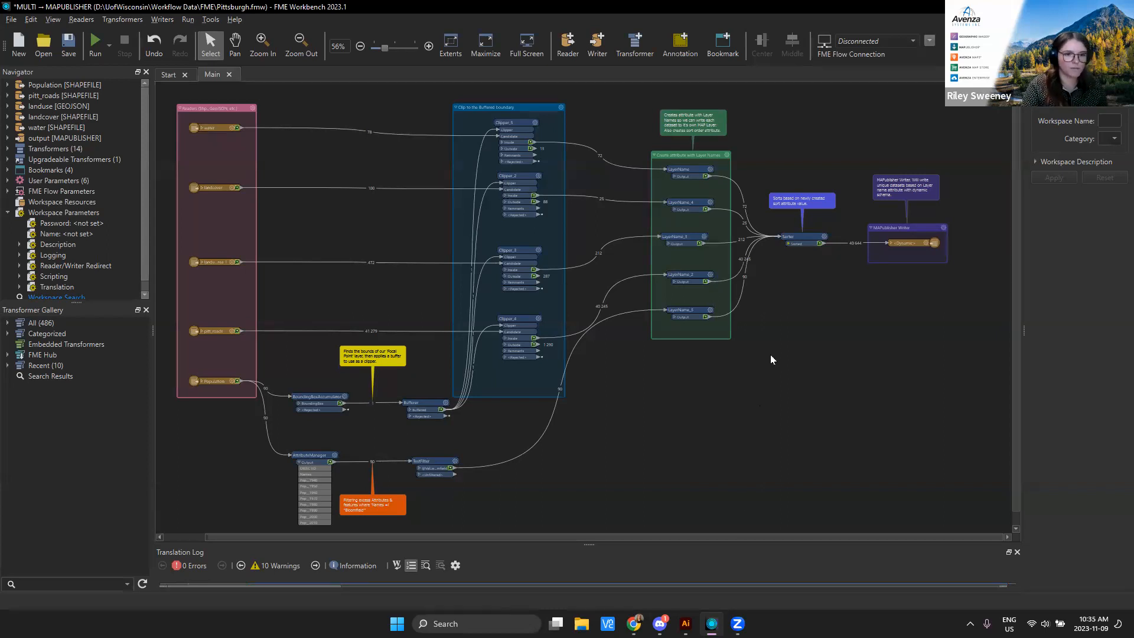
Step: Examine the Readers bookmark up close, starting with the water, landcover and landuse feature types
{"action": "left_click", "coordinate": [262, 42]}
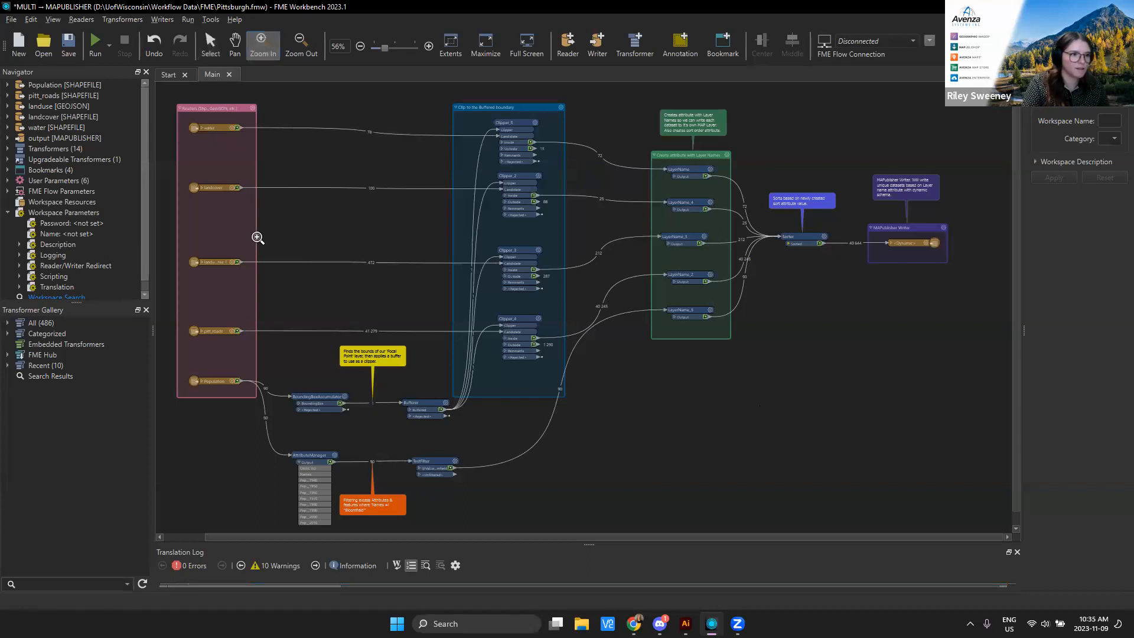
{"action": "left_click", "coordinate": [221, 224]}
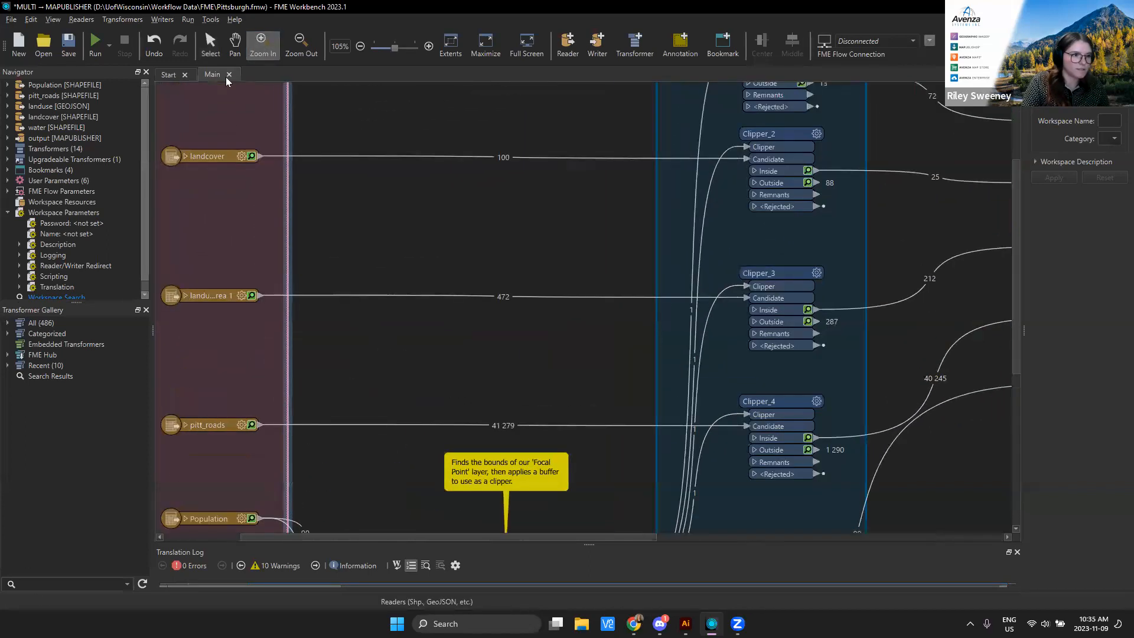
{"action": "left_click", "coordinate": [234, 46]}
{"action": "left_click_drag", "start_coordinate": [222, 200], "coordinate": [334, 330]}
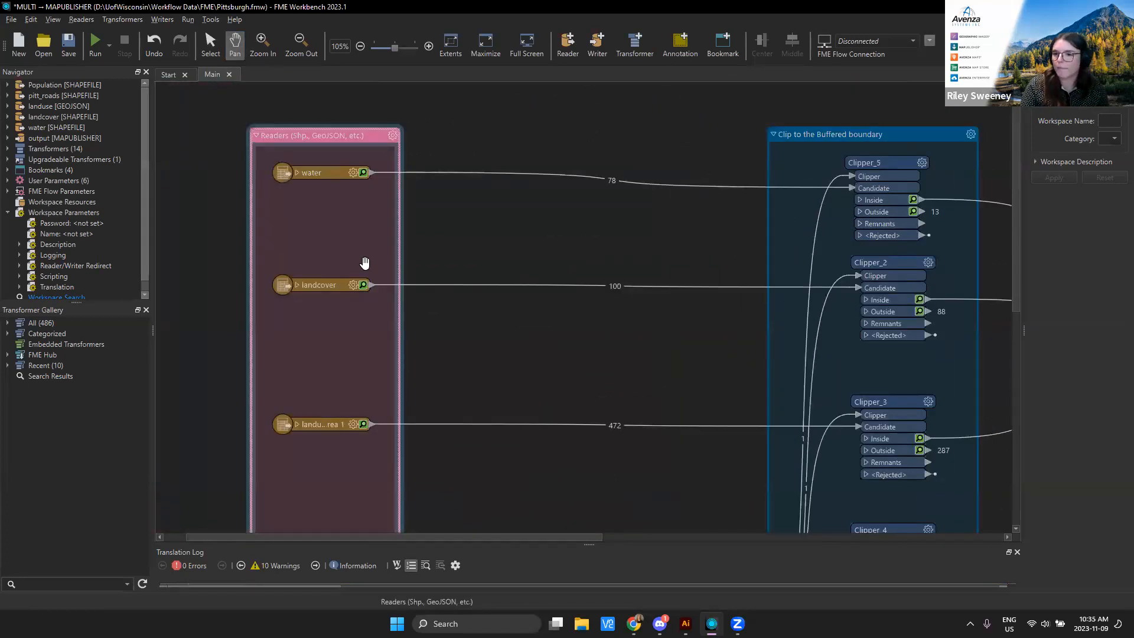
{"action": "left_click", "coordinate": [335, 176]}
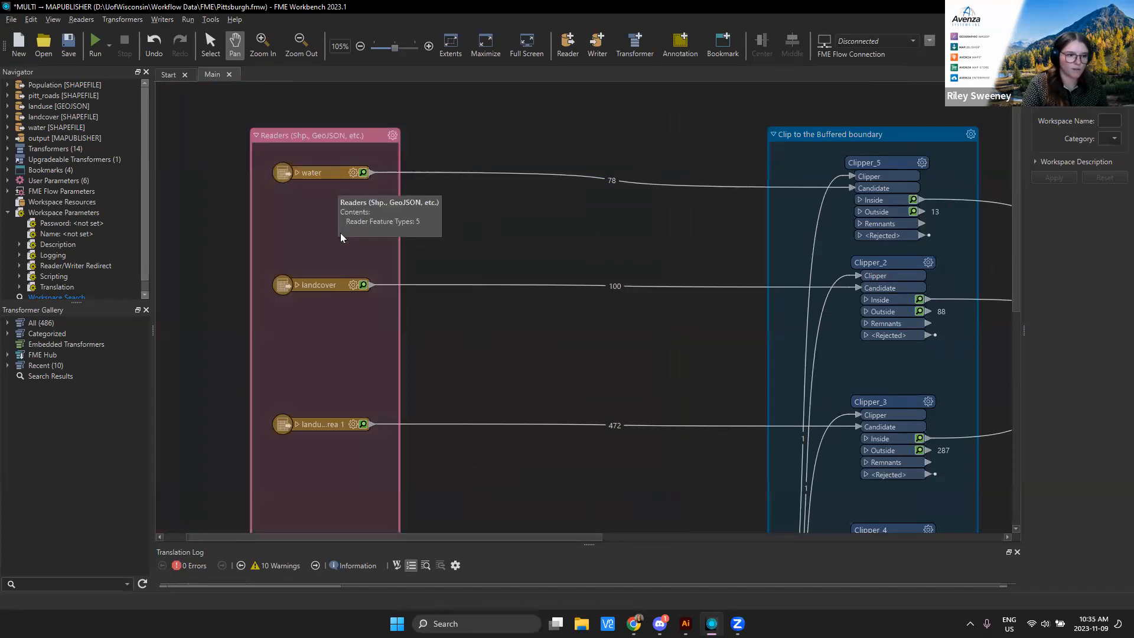
Step: Examine the remaining readers and the Population branch through the BoundingBoxAccumulator, Bufferer, AttributeManager and TestFilter, including the attributes being removed
{"action": "left_click", "coordinate": [334, 286]}
{"action": "scroll", "coordinate": [349, 241], "scroll_direction": "down", "scroll_amount": 5}
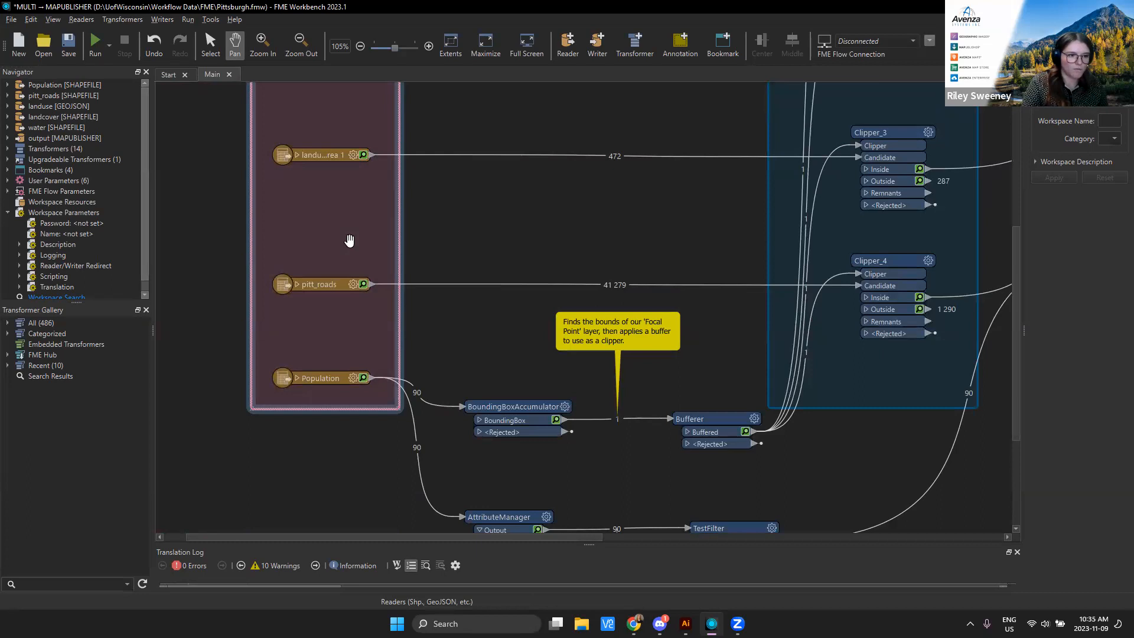
{"action": "left_click_drag", "start_coordinate": [502, 332], "coordinate": [414, 176]}
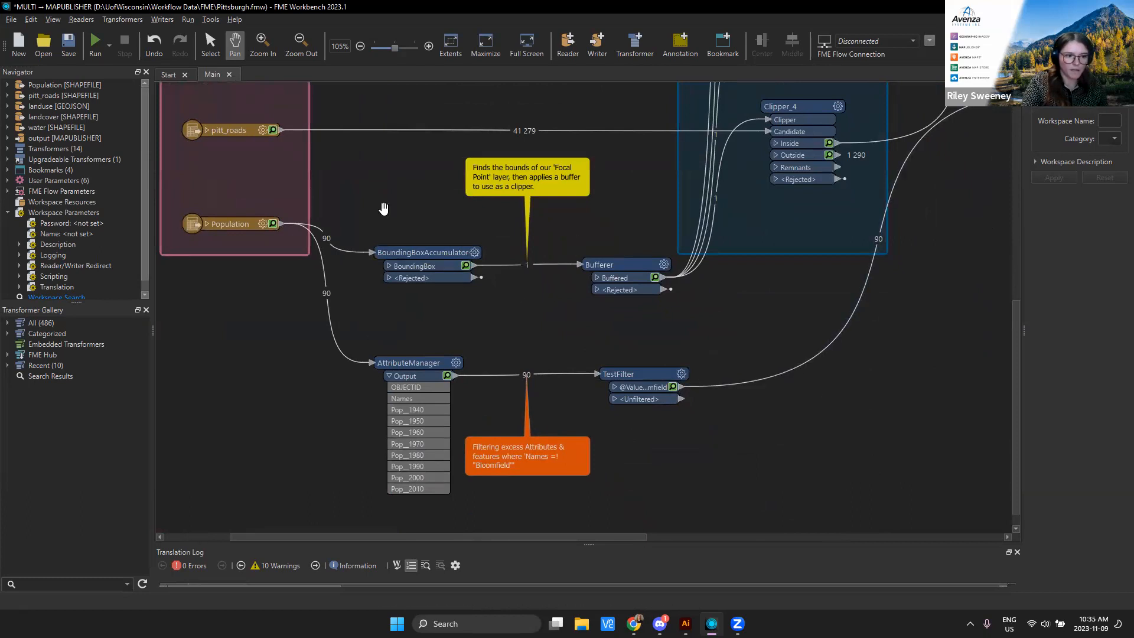
{"action": "mouse_move", "coordinate": [228, 228]}
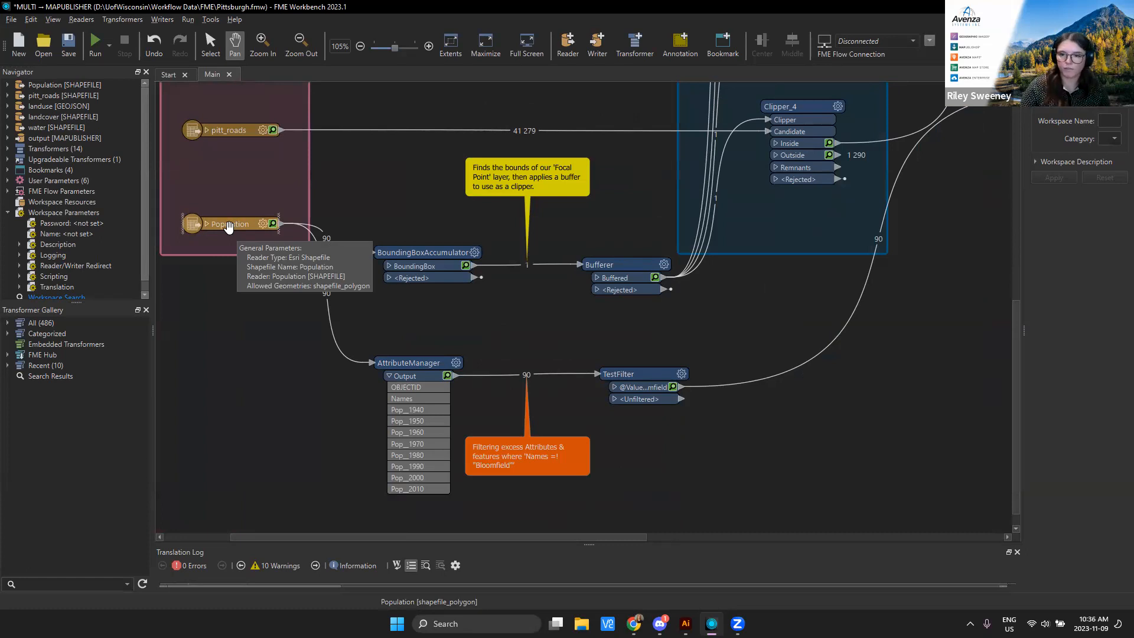
{"action": "left_click", "coordinate": [418, 362]}
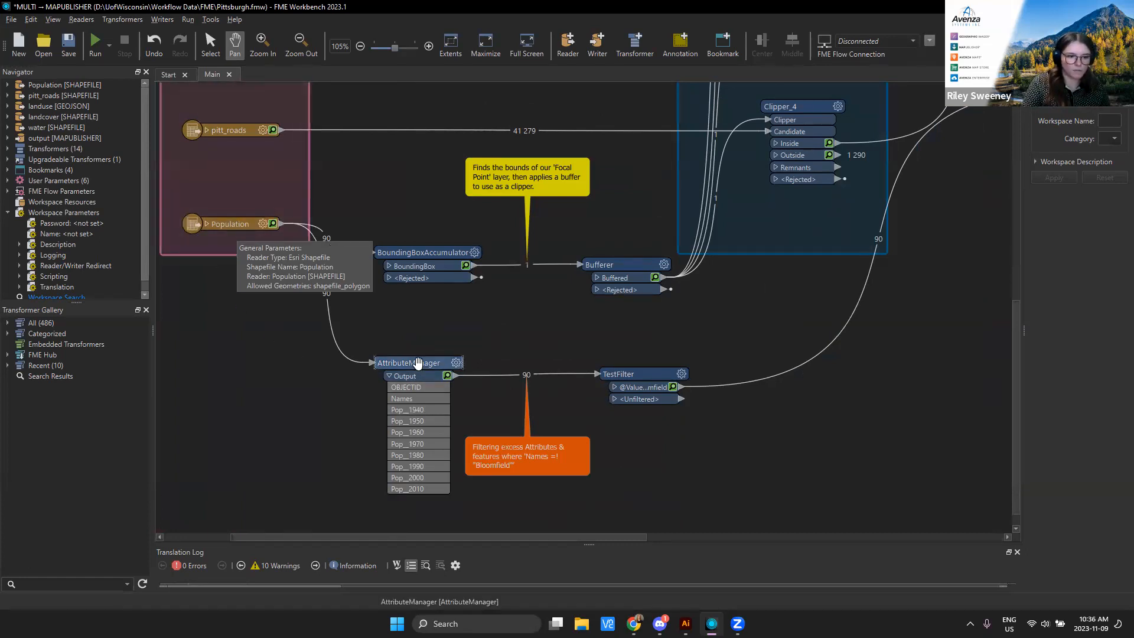
{"action": "mouse_move", "coordinate": [418, 363]}
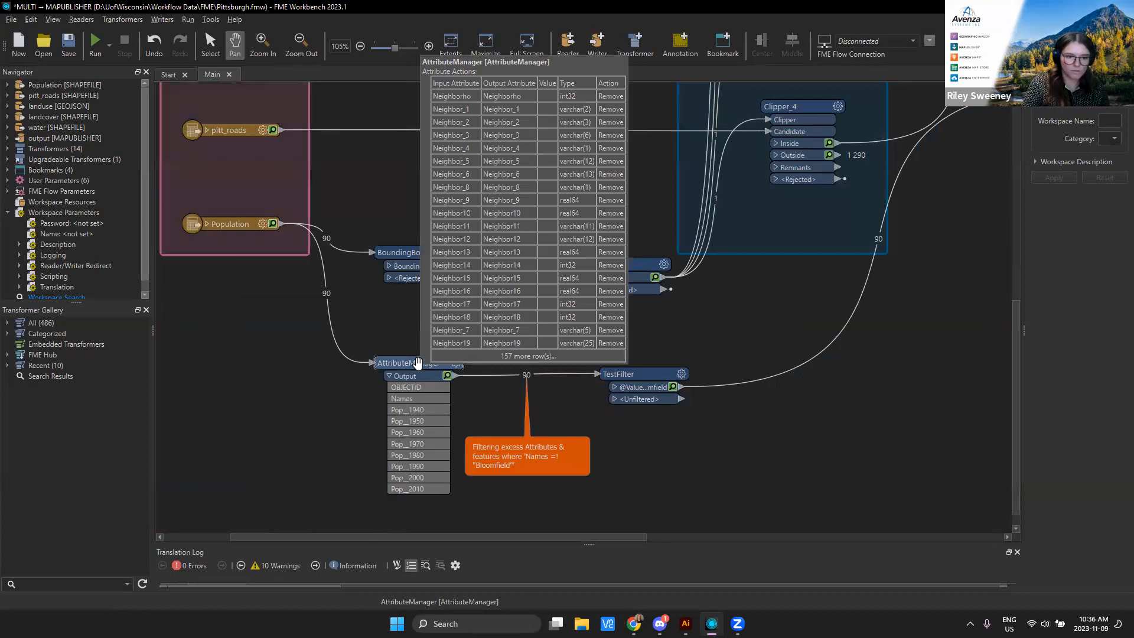
{"action": "mouse_move", "coordinate": [645, 378]}
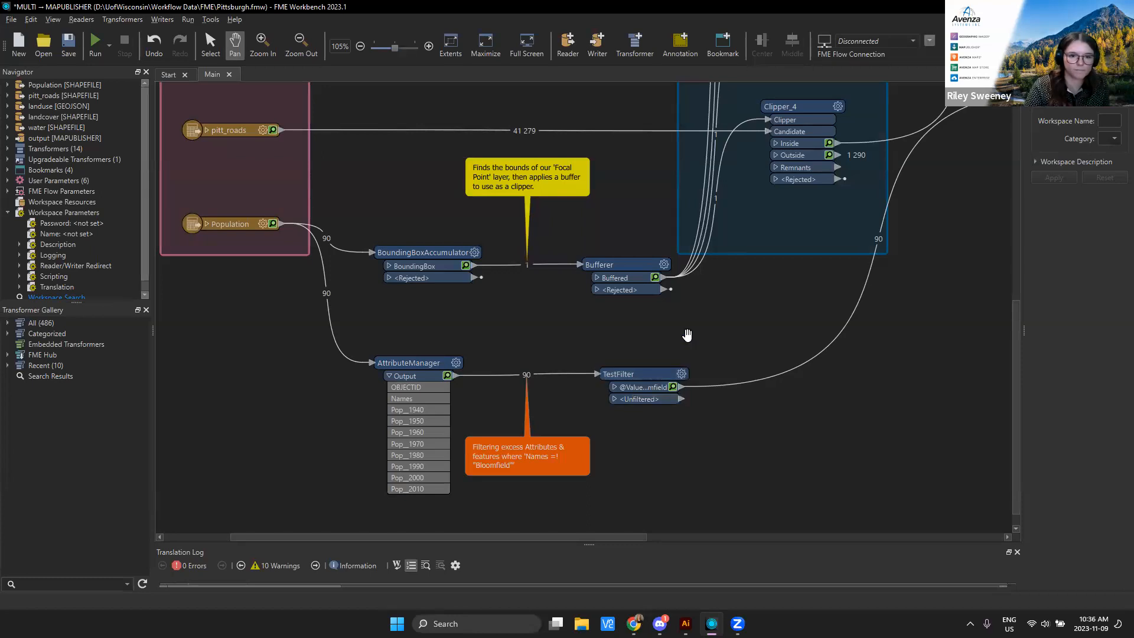
{"action": "left_click_drag", "start_coordinate": [534, 324], "coordinate": [548, 377]}
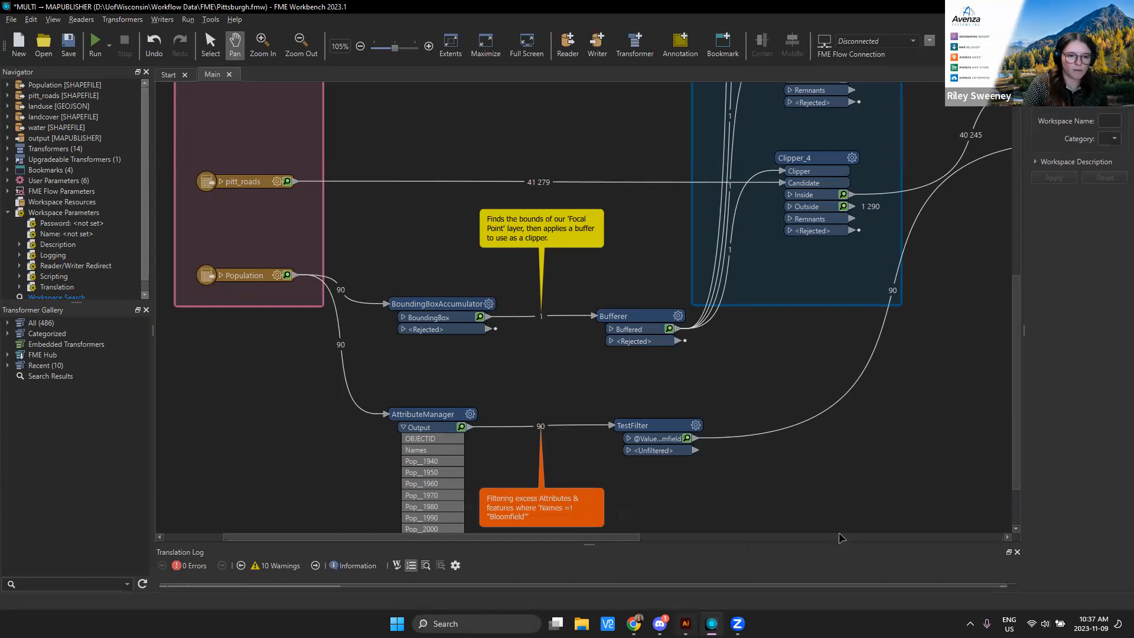
Step: Switch to the Start.ai map in Illustrator, set the Population_area layer's selection colour to Black, and collapse the MAP Themes panel
{"action": "key", "text": "alt+Tab"}
{"action": "left_click", "coordinate": [1114, 141]}
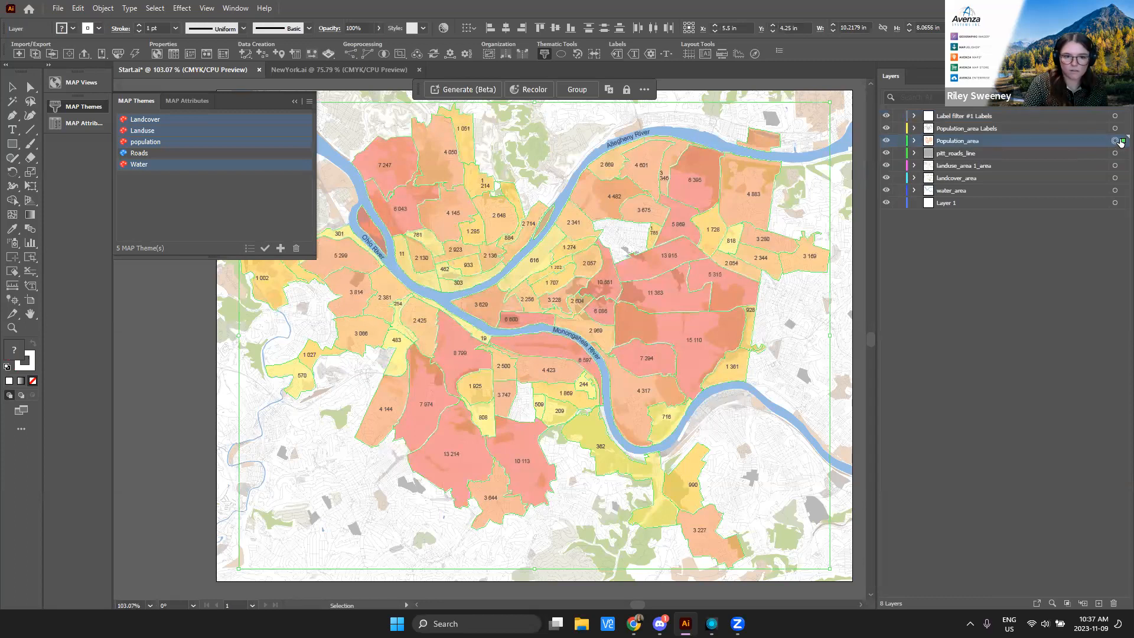
{"action": "double_click", "coordinate": [1078, 140]}
{"action": "left_click", "coordinate": [550, 281]}
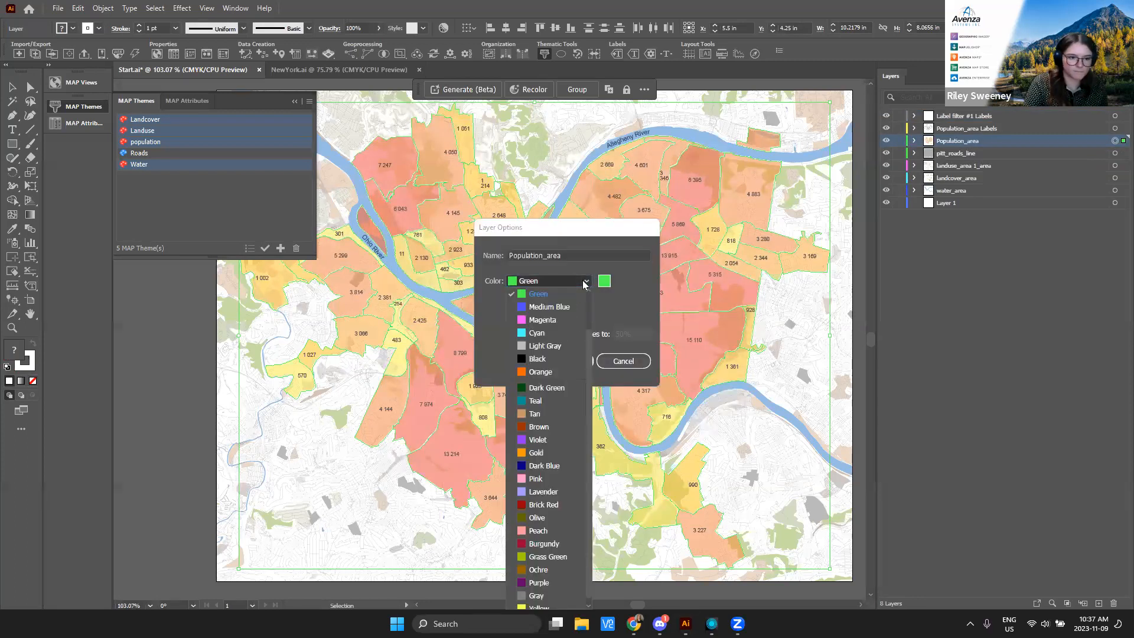
{"action": "left_click", "coordinate": [547, 359]}
{"action": "left_click", "coordinate": [557, 362]}
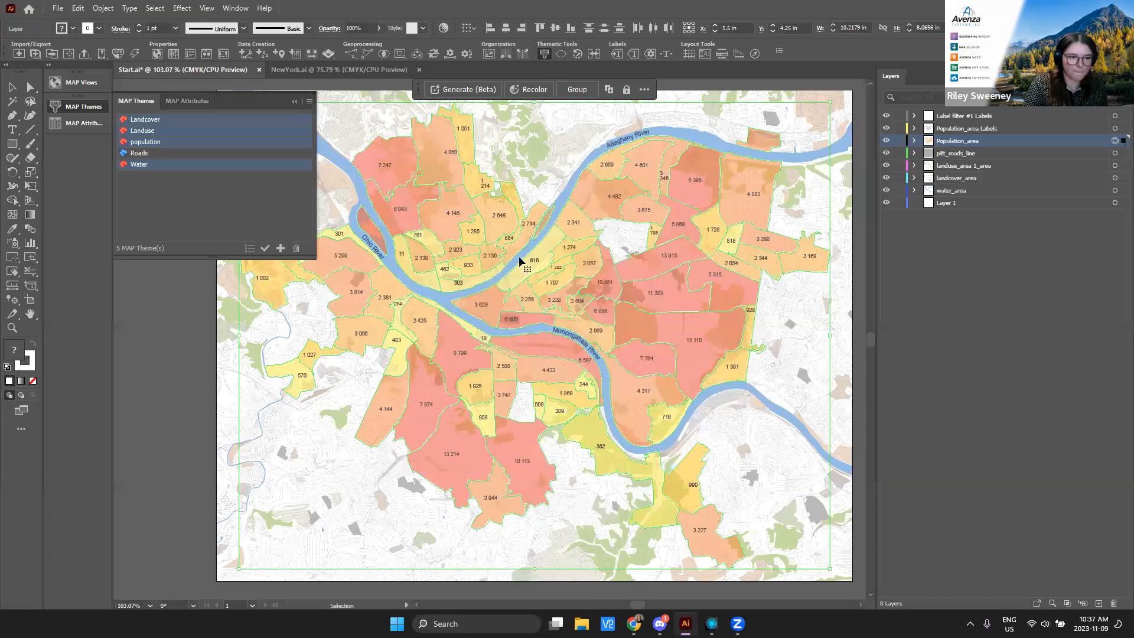
{"action": "left_click", "coordinate": [293, 101]}
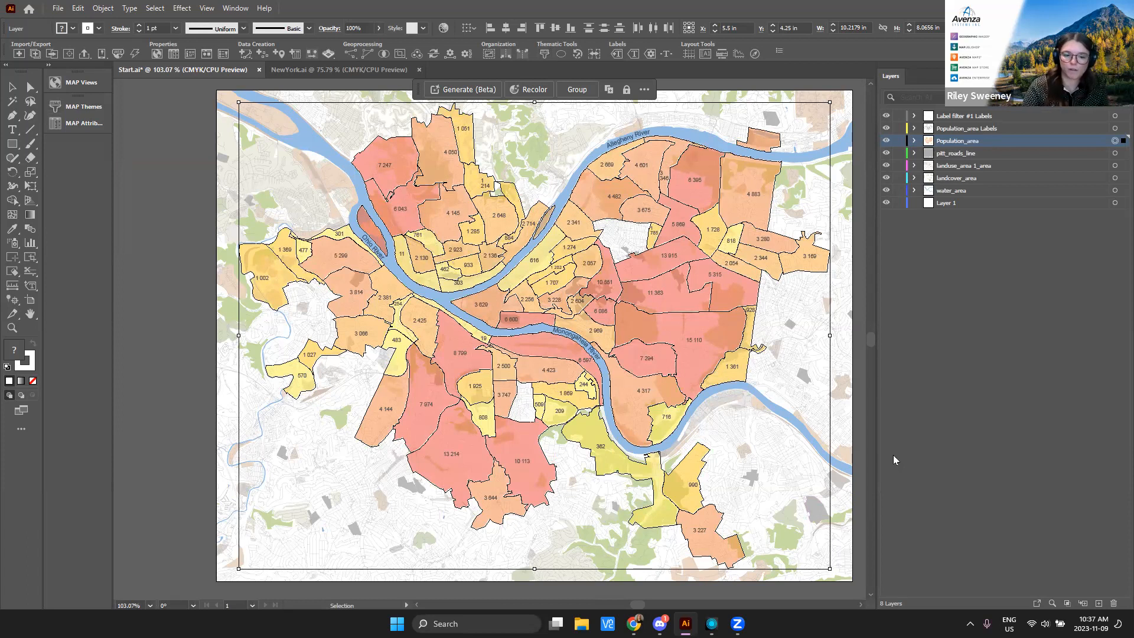
Step: Return to FME Workbench and examine how the Bufferer output feeds the Clipper transformers in the buffered boundary bookmark
{"action": "left_click", "coordinate": [712, 624]}
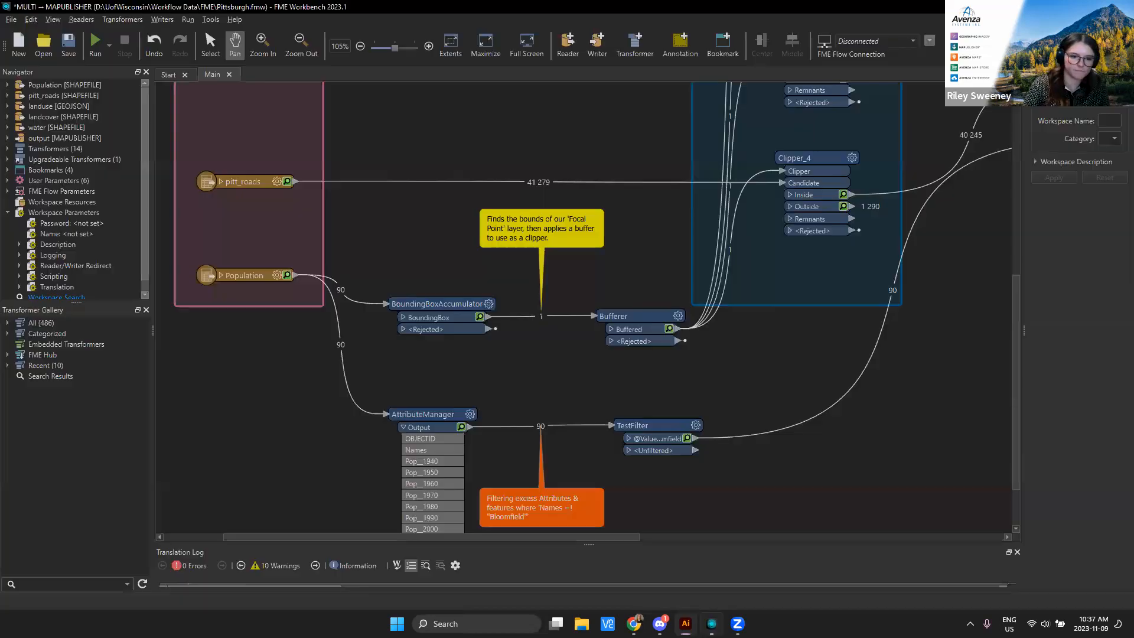
{"action": "left_click_drag", "start_coordinate": [664, 217], "coordinate": [570, 282]}
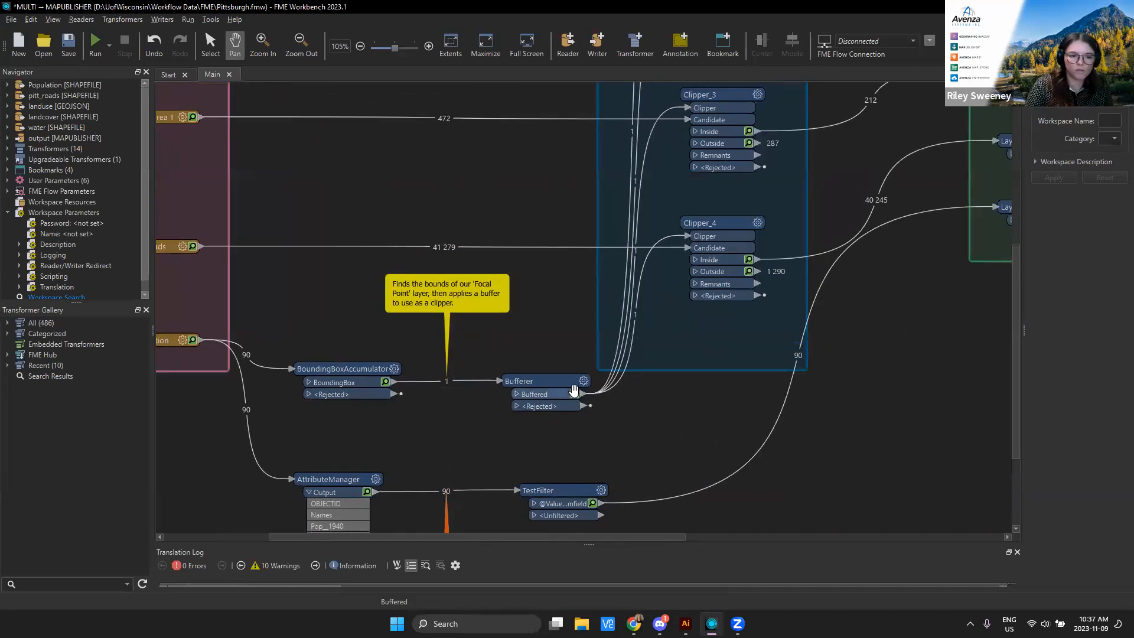
{"action": "left_click_drag", "start_coordinate": [537, 292], "coordinate": [510, 416]}
{"action": "left_click_drag", "start_coordinate": [532, 205], "coordinate": [529, 350]}
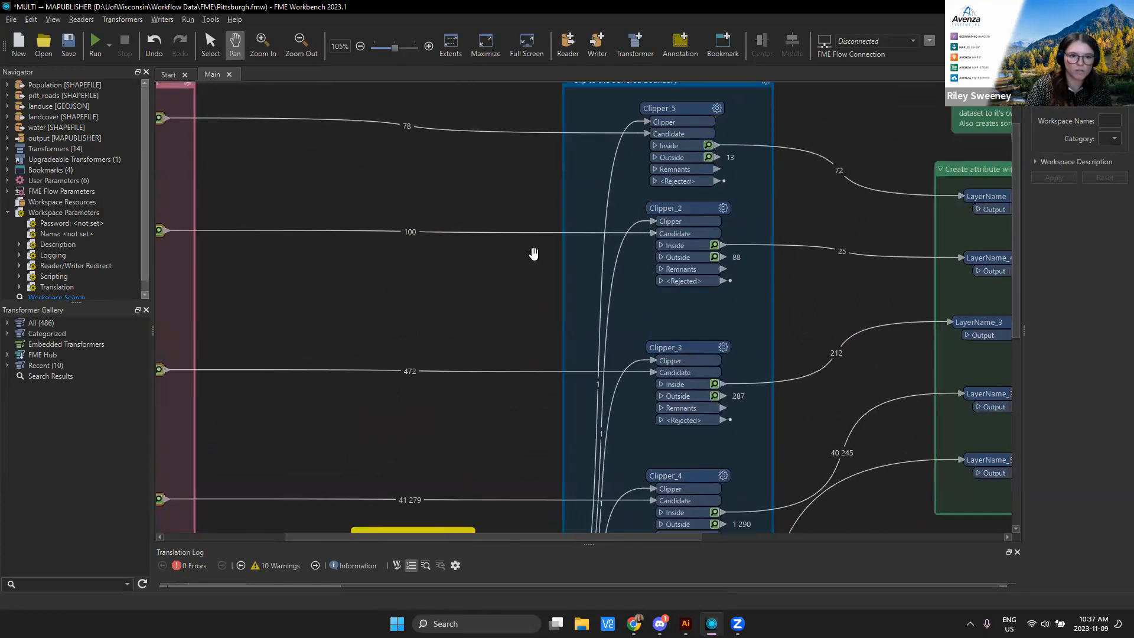
{"action": "left_click_drag", "start_coordinate": [524, 189], "coordinate": [524, 254]}
{"action": "left_click_drag", "start_coordinate": [334, 249], "coordinate": [281, 213]}
Step: Examine the LayerName transformers' layer_name and sort attributes, and follow their outputs through the Sorter to the MAPublisher Writer bookmark
{"action": "mouse_move", "coordinate": [809, 324]}
{"action": "left_mouse_down"}
{"action": "mouse_move", "coordinate": [606, 319]}
{"action": "mouse_move", "coordinate": [514, 294]}
{"action": "left_mouse_up"}
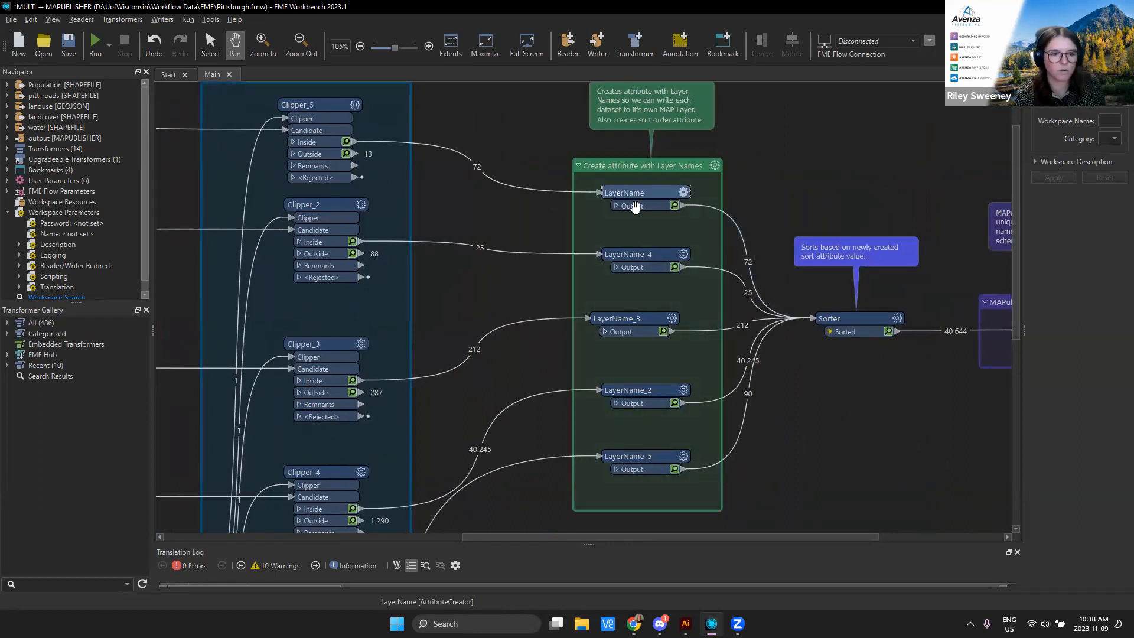
{"action": "mouse_move", "coordinate": [634, 194]}
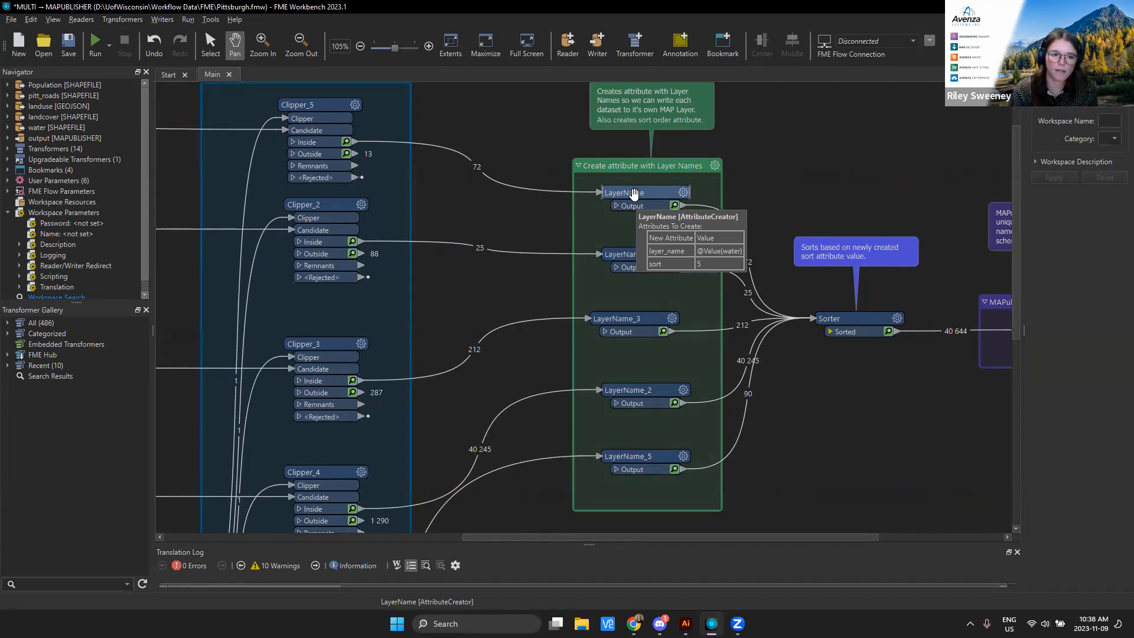
{"action": "left_click_drag", "start_coordinate": [835, 422], "coordinate": [731, 434]}
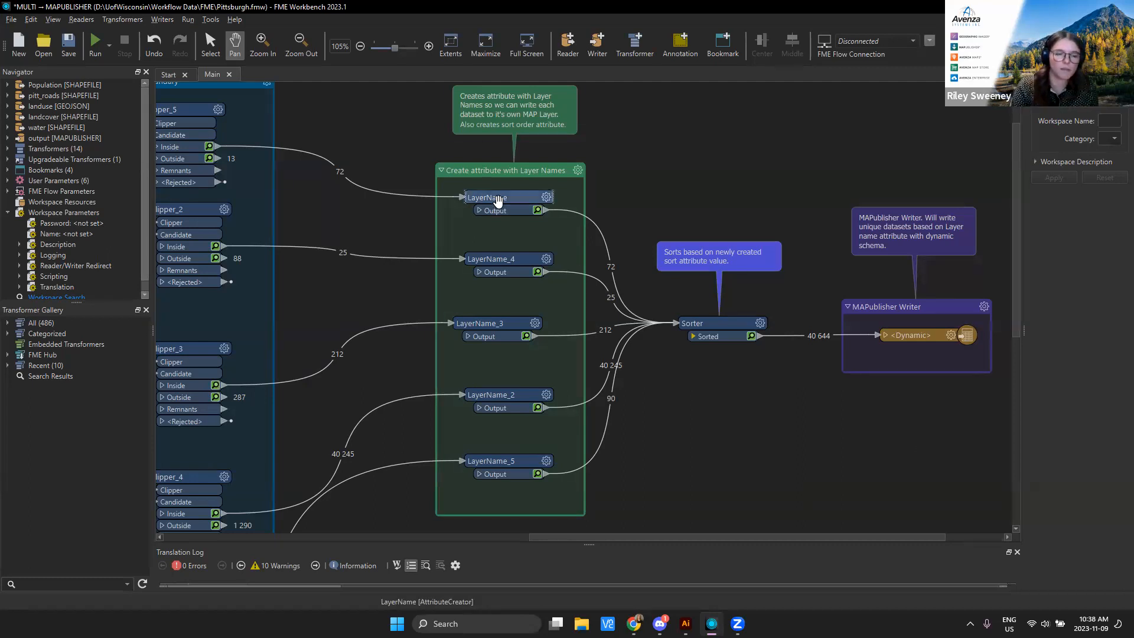
{"action": "mouse_move", "coordinate": [498, 202]}
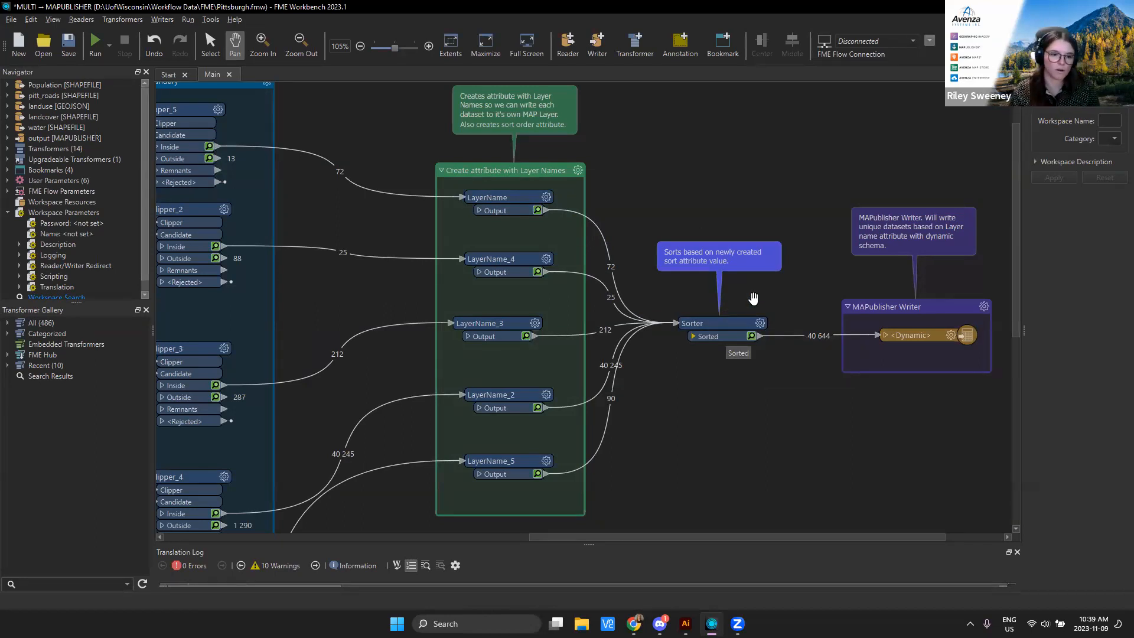
{"action": "left_click_drag", "start_coordinate": [895, 536], "coordinate": [958, 538]}
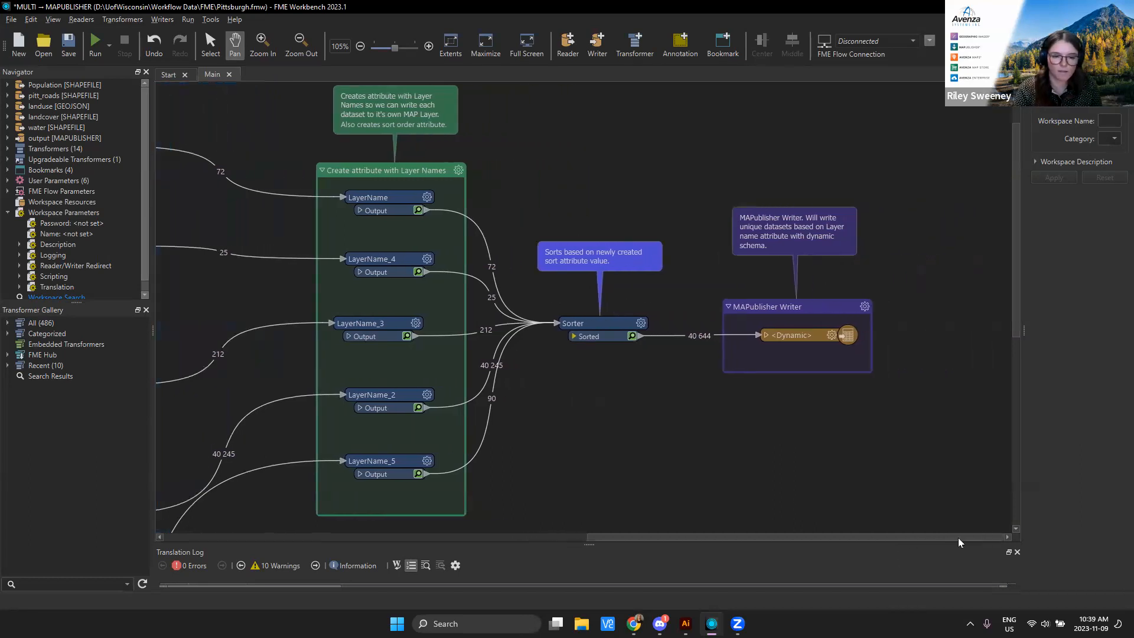
Step: Open the MAPublisher output writer's settings from the <Dynamic> feature type and expand its Parameters section
{"action": "left_click", "coordinate": [805, 340]}
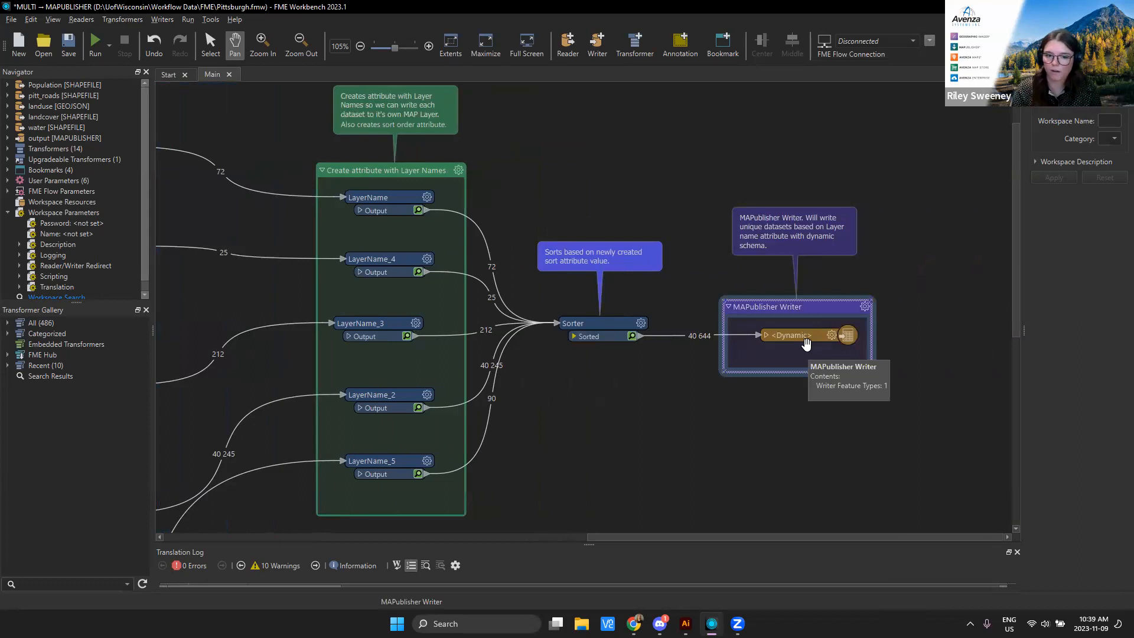
{"action": "left_click", "coordinate": [808, 336]}
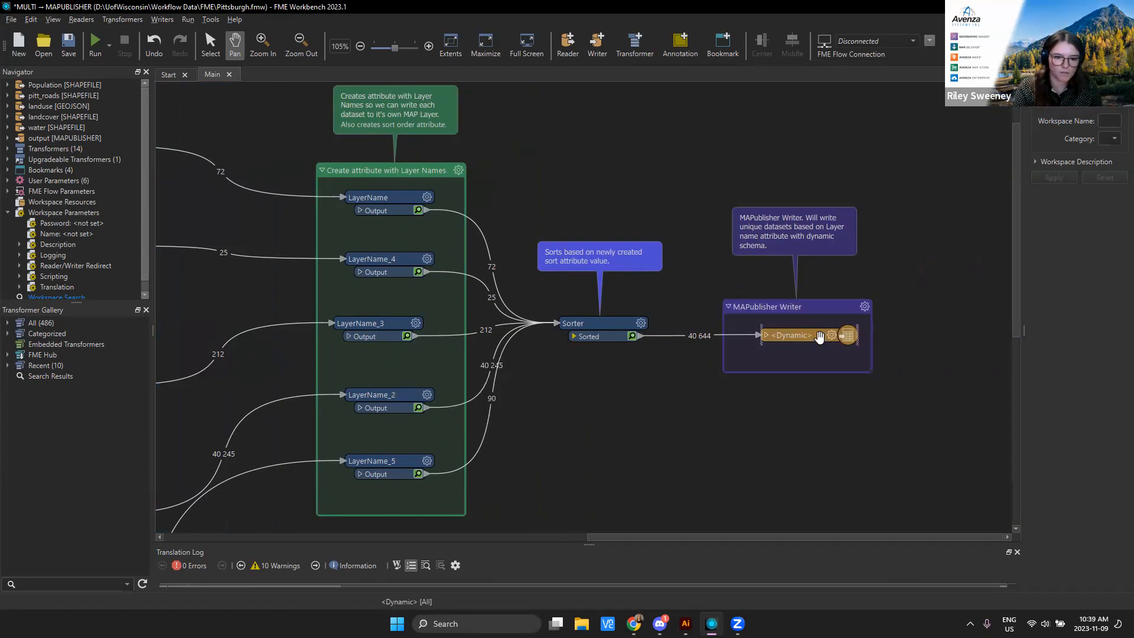
{"action": "key", "text": "s"}
{"action": "left_click", "coordinate": [809, 336]}
{"action": "left_click", "coordinate": [806, 314]}
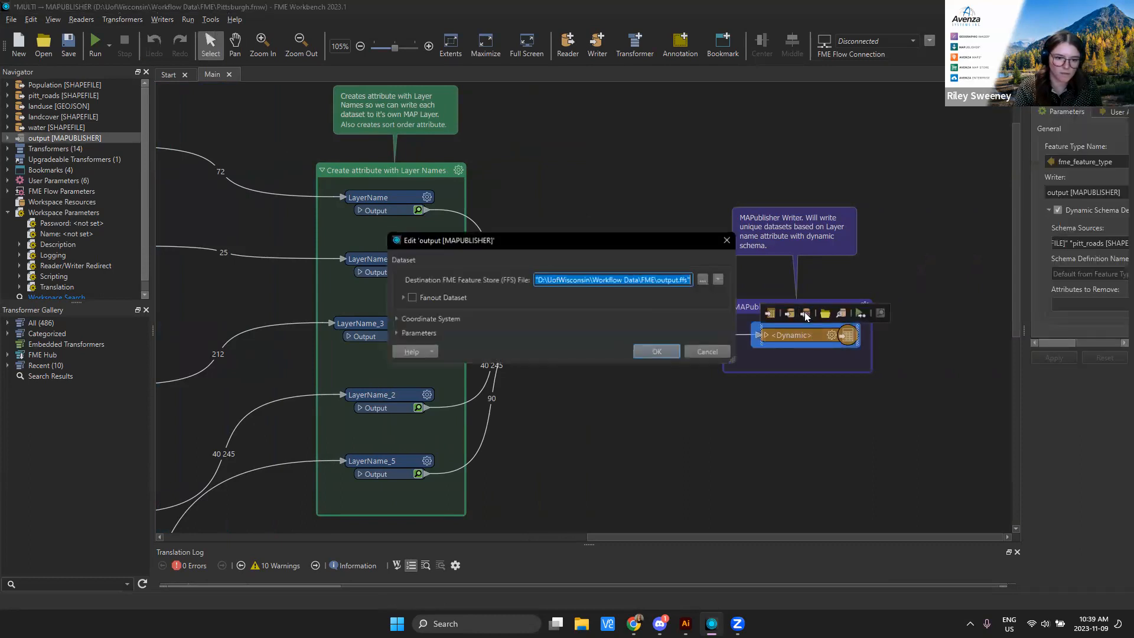
{"action": "left_click_drag", "start_coordinate": [522, 240], "coordinate": [574, 112]}
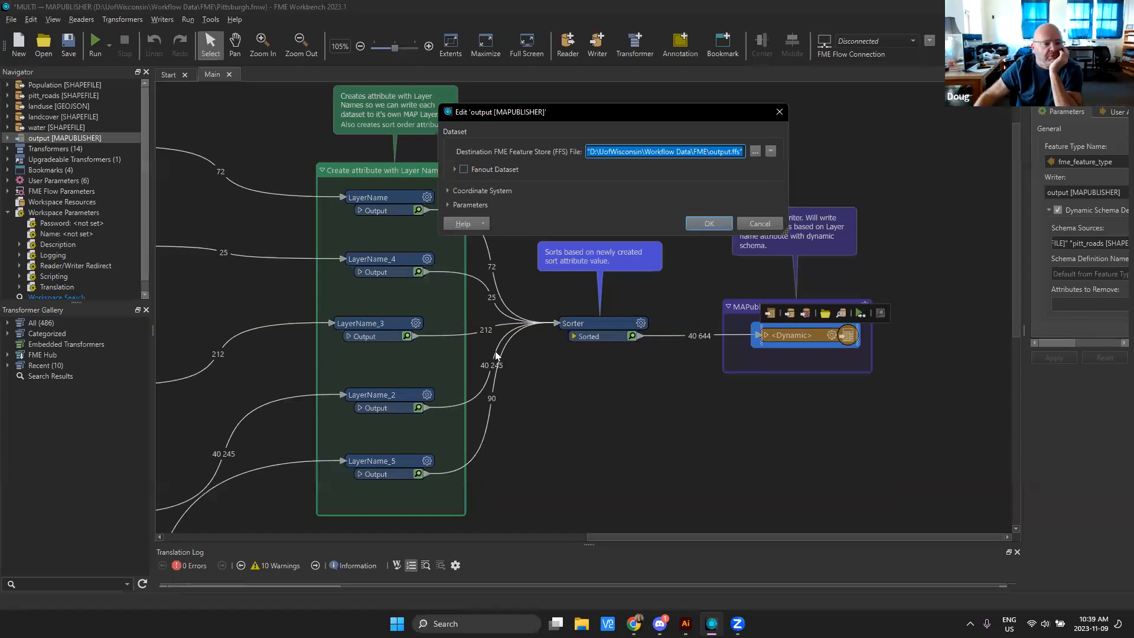
{"action": "left_click", "coordinate": [447, 204]}
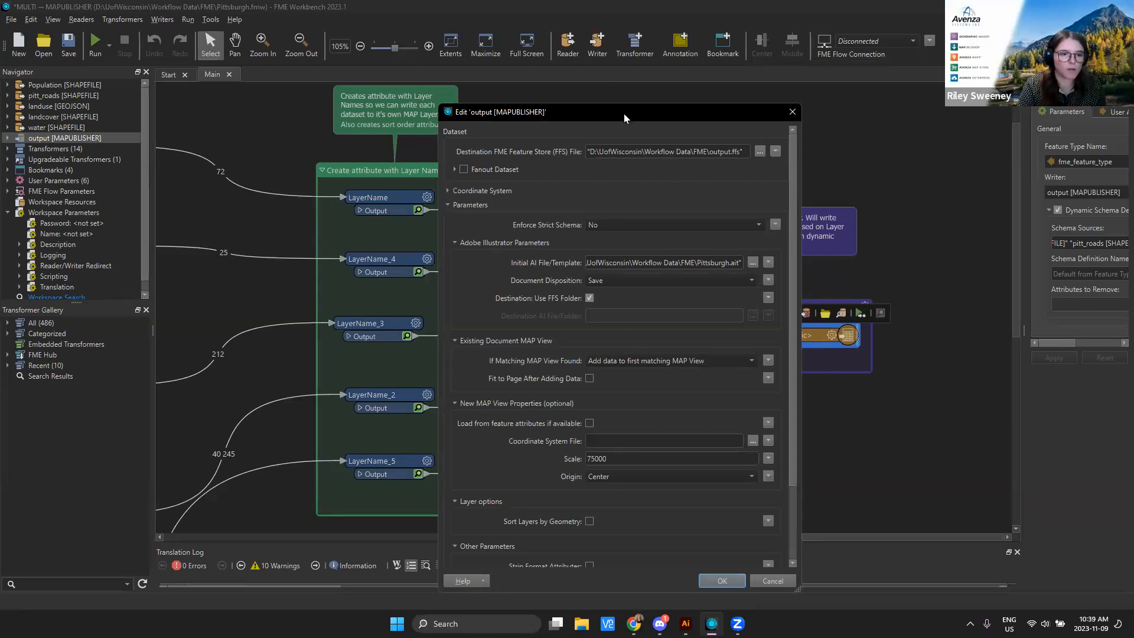
Step: Review the writer's template, document disposition, MAP View, layer and other parameters, and leave without saving changes
{"action": "left_click_drag", "start_coordinate": [621, 111], "coordinate": [613, 89]}
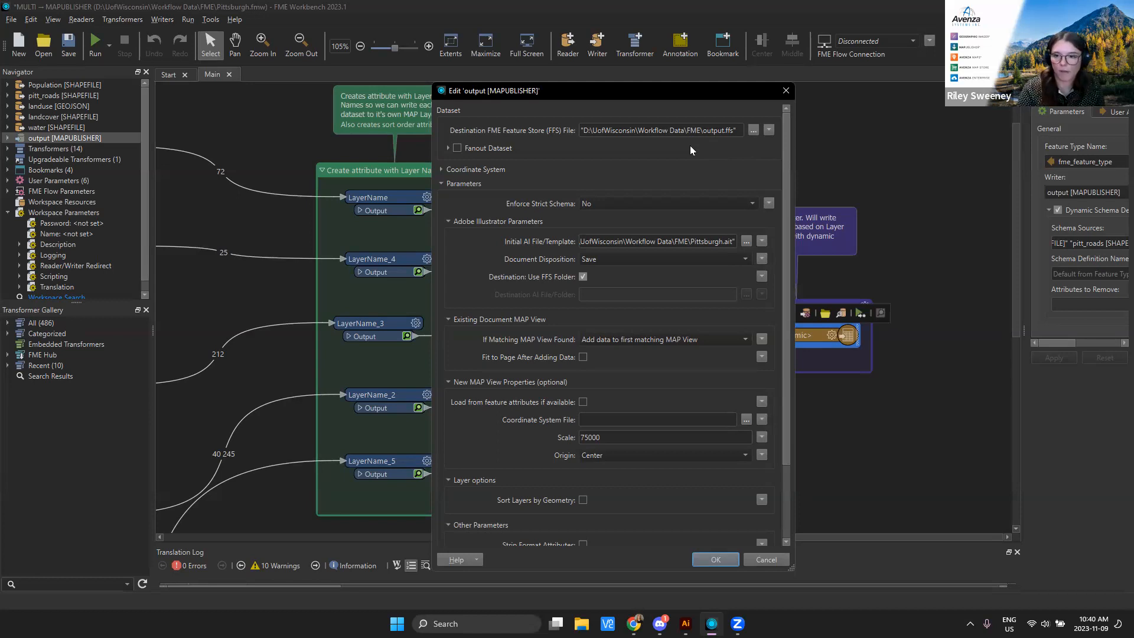
{"action": "scroll", "coordinate": [564, 151], "scroll_direction": "down", "scroll_amount": 2}
{"action": "scroll", "coordinate": [564, 152], "scroll_direction": "up", "scroll_amount": 2}
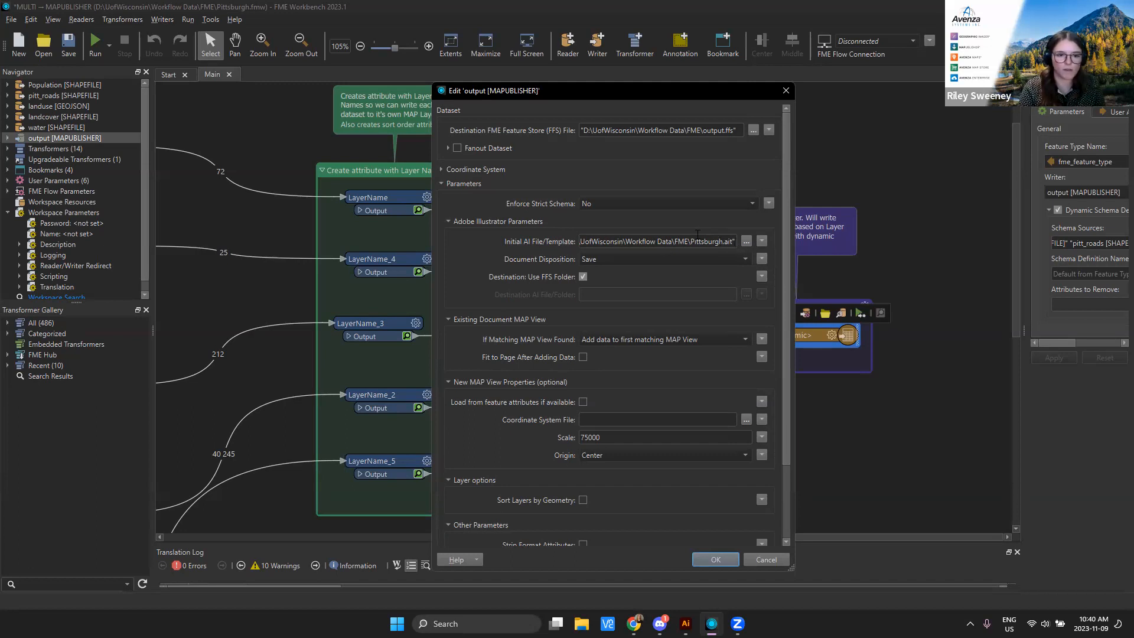
{"action": "left_click", "coordinate": [627, 258]}
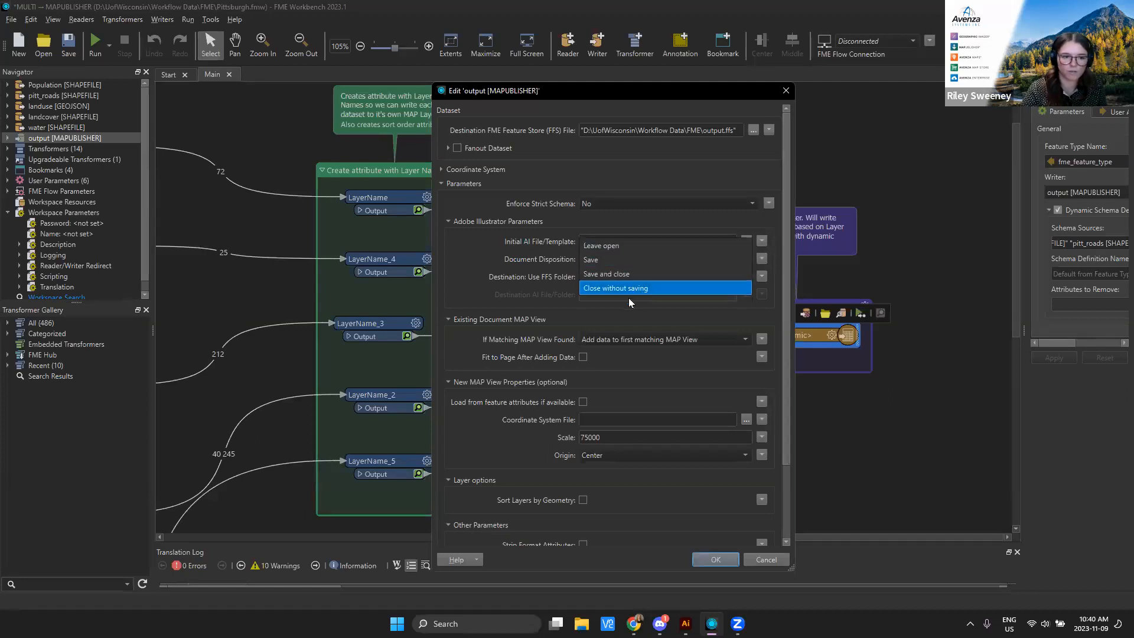
{"action": "left_click", "coordinate": [460, 248]}
{"action": "scroll", "coordinate": [503, 254], "scroll_direction": "down", "scroll_amount": 1}
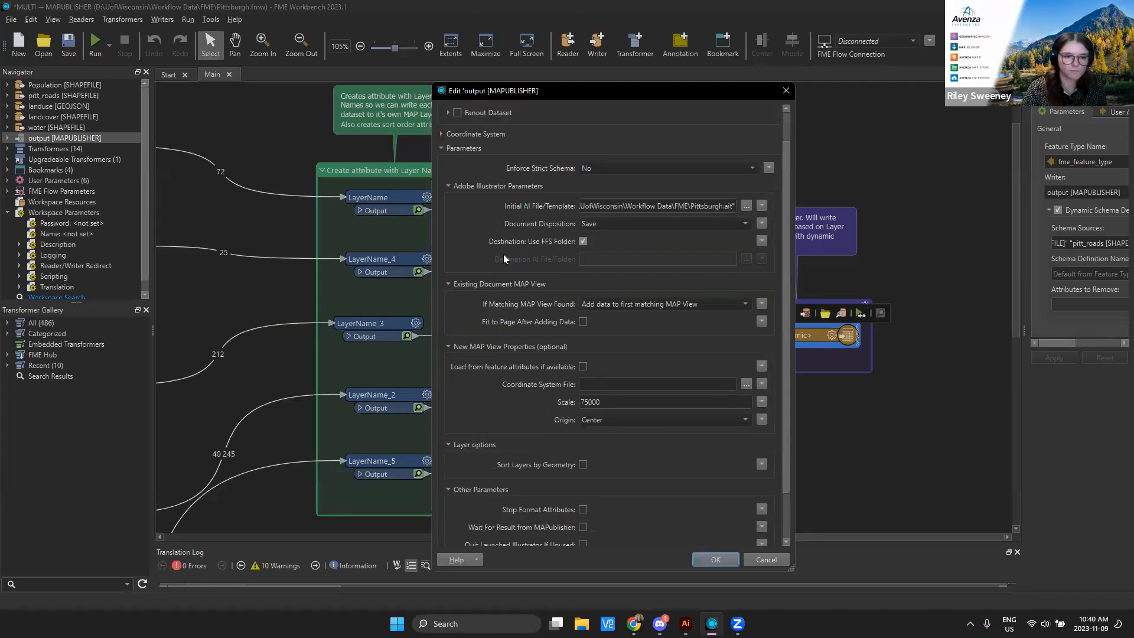
{"action": "scroll", "coordinate": [503, 259], "scroll_direction": "down", "scroll_amount": 2}
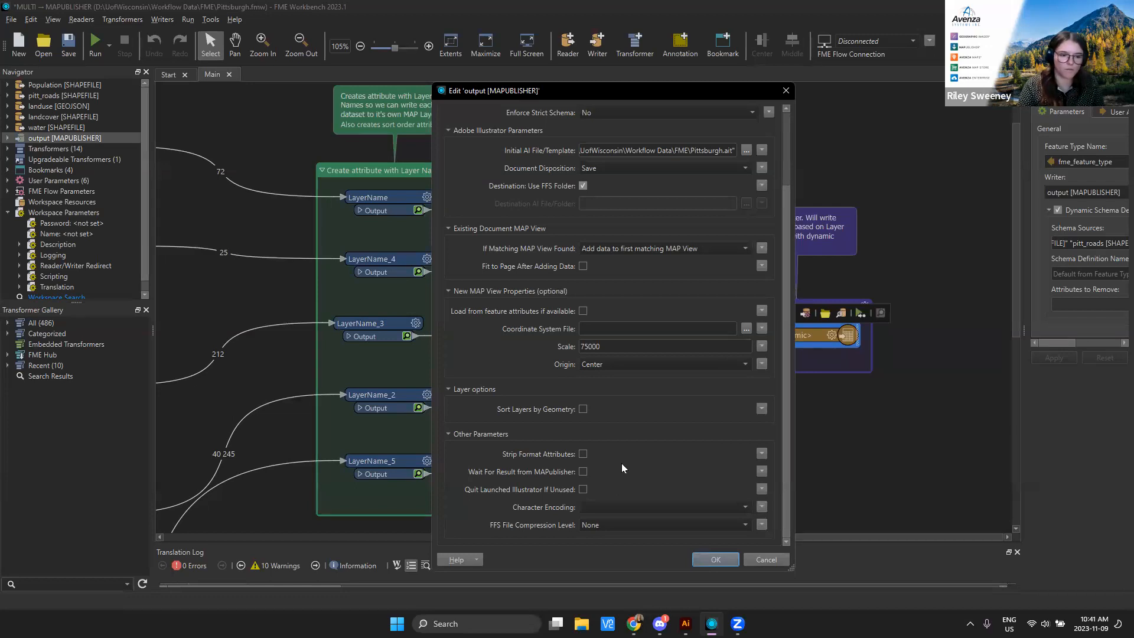
{"action": "left_click", "coordinate": [759, 558]}
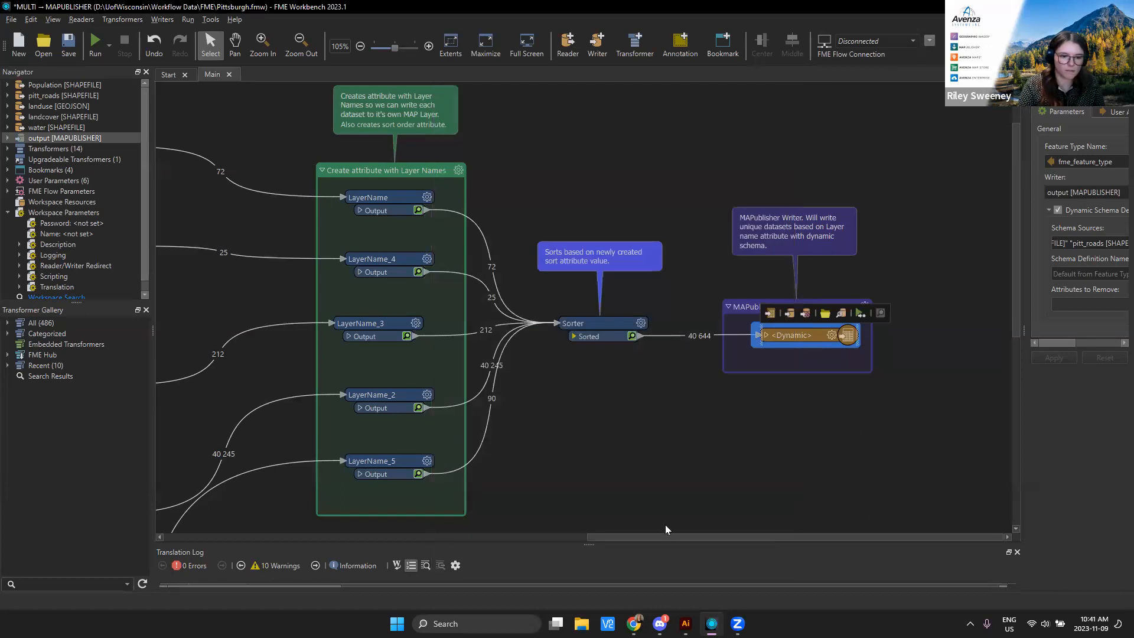
Step: Run the workspace with output.ffs as the destination and the translation log enlarged, and switch to the resulting output.ai map in Illustrator
{"action": "left_click_drag", "start_coordinate": [665, 539], "coordinate": [253, 557]}
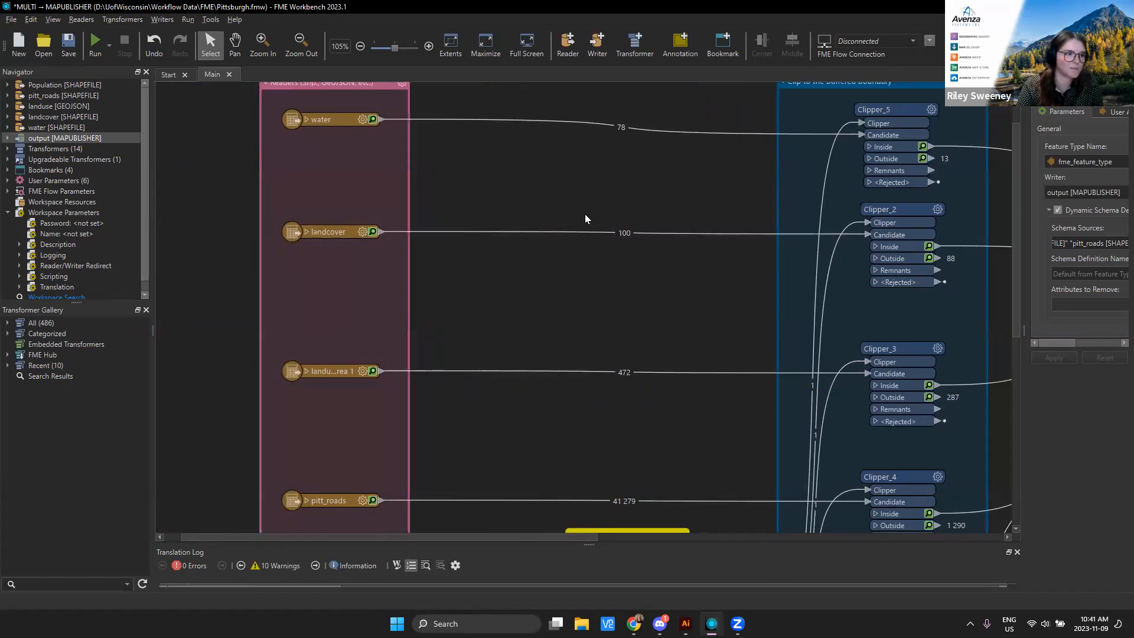
{"action": "left_click", "coordinate": [96, 49]}
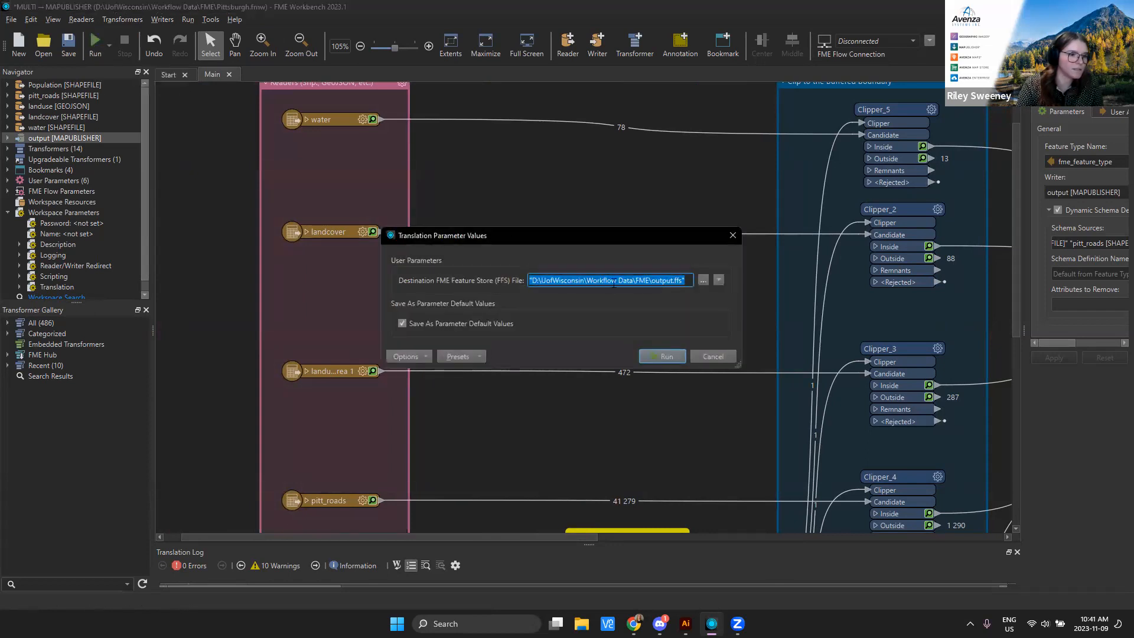
{"action": "left_click", "coordinate": [677, 356]}
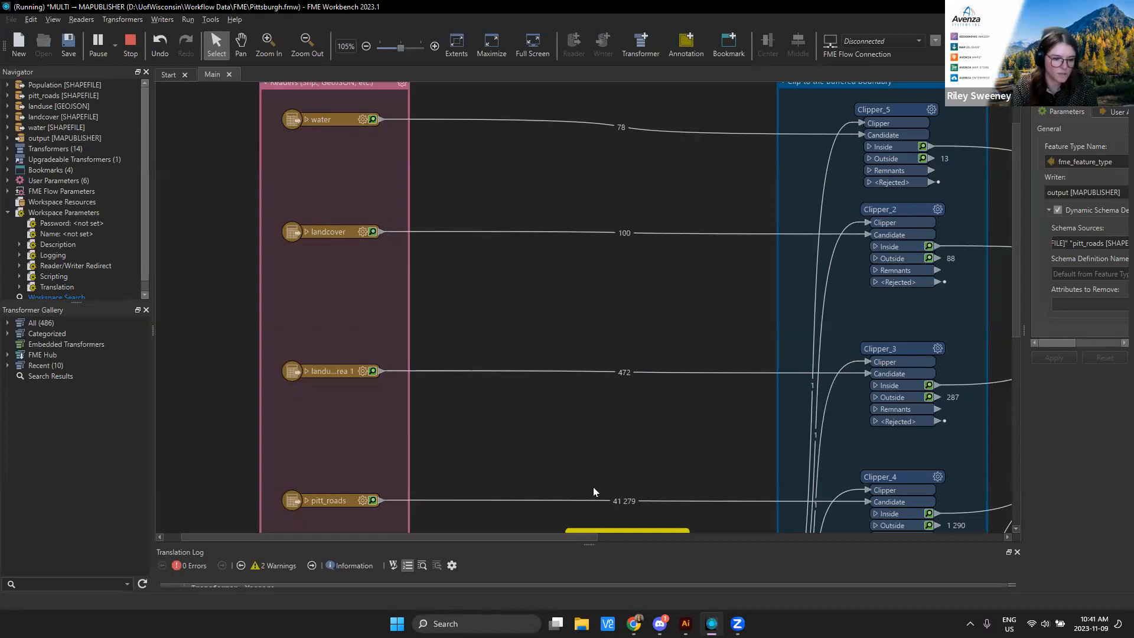
{"action": "left_click_drag", "start_coordinate": [589, 544], "coordinate": [620, 354]}
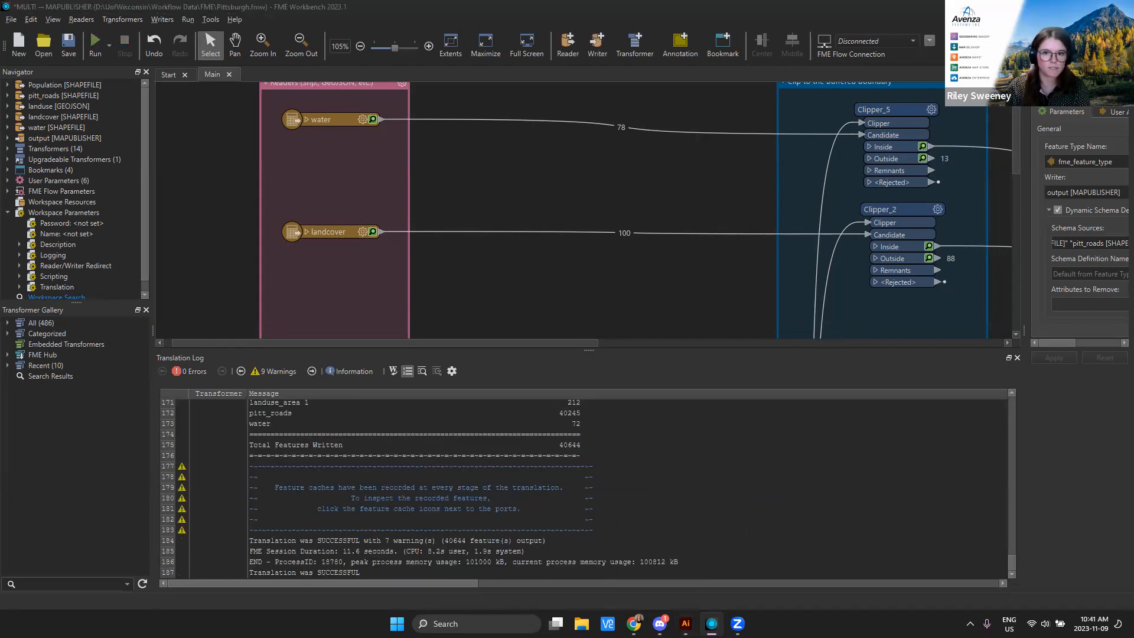
{"action": "key", "text": "alt+Tab"}
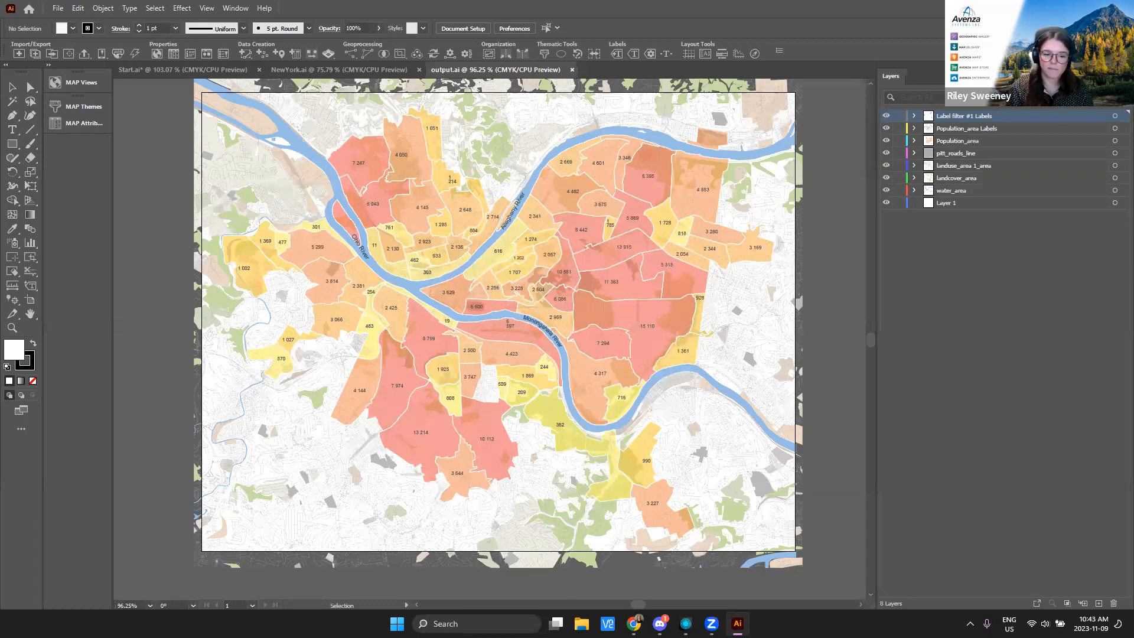
Step: Switch to FME Workbench and shrink the translation log to show the water, landcover, landuse and pitt_roads readers on the canvas
{"action": "left_click", "coordinate": [686, 623]}
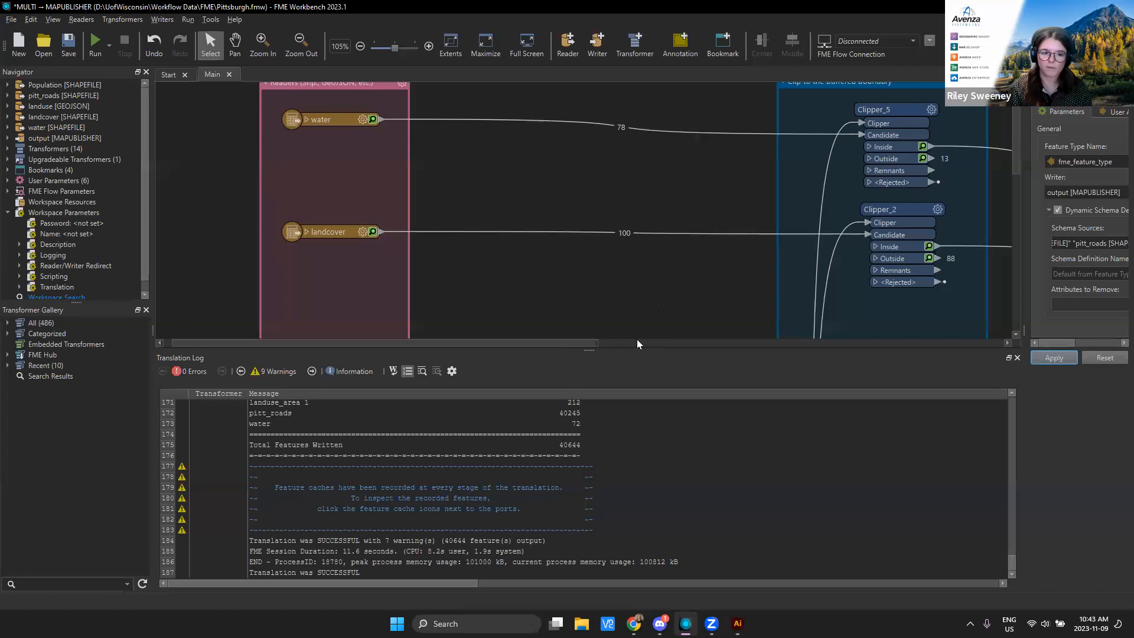
{"action": "left_click_drag", "start_coordinate": [597, 379], "coordinate": [600, 581]}
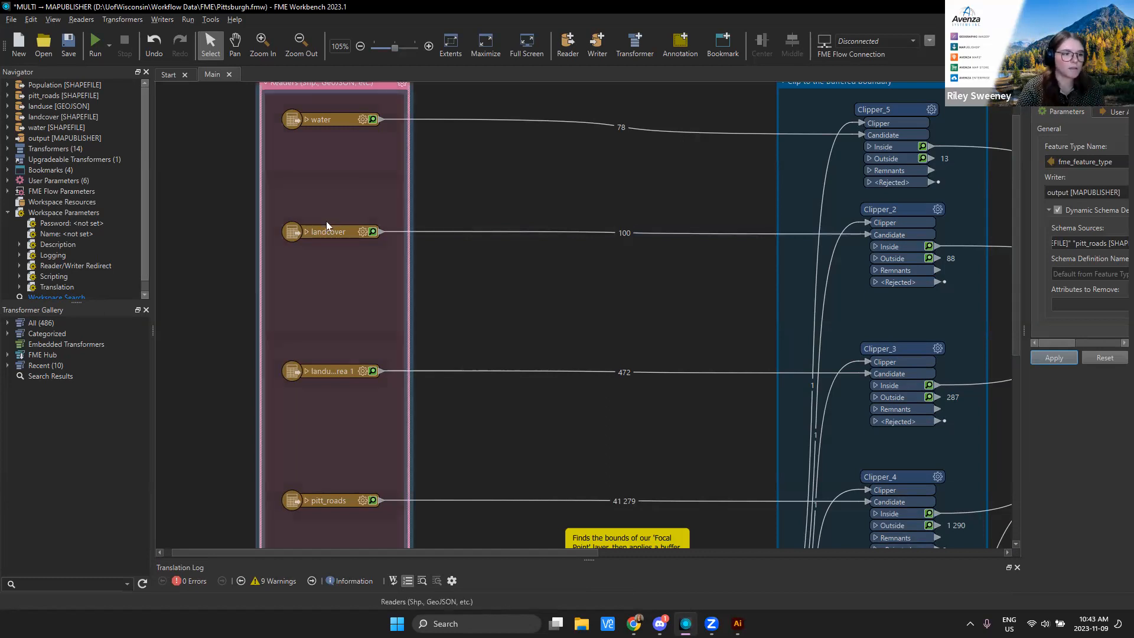
{"action": "mouse_move", "coordinate": [327, 239]}
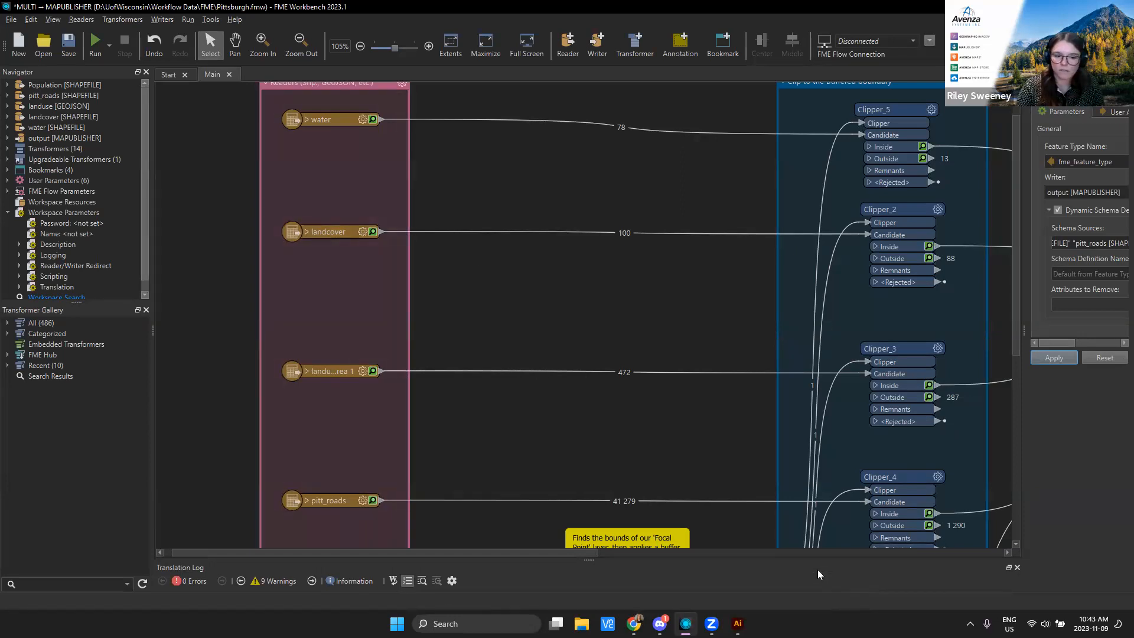
Step: Return to the output.ai map in Illustrator, and switch to the University of Wisconsin presentation in Chrome
{"action": "mouse_move", "coordinate": [737, 623]}
{"action": "left_click", "coordinate": [736, 566]}
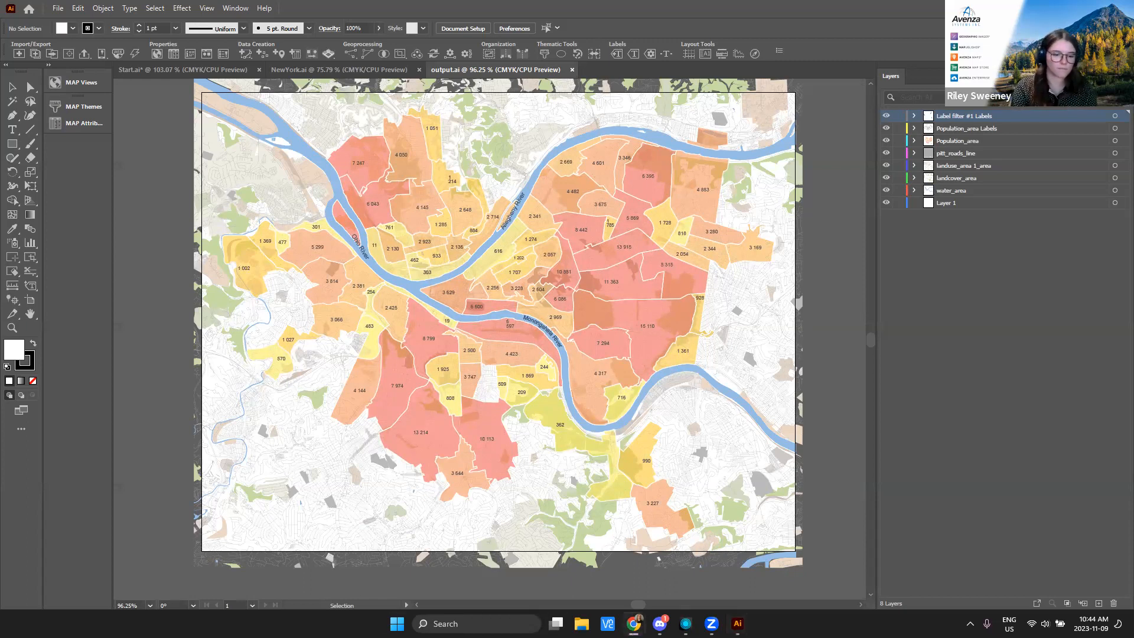
{"action": "mouse_move", "coordinate": [634, 623]}
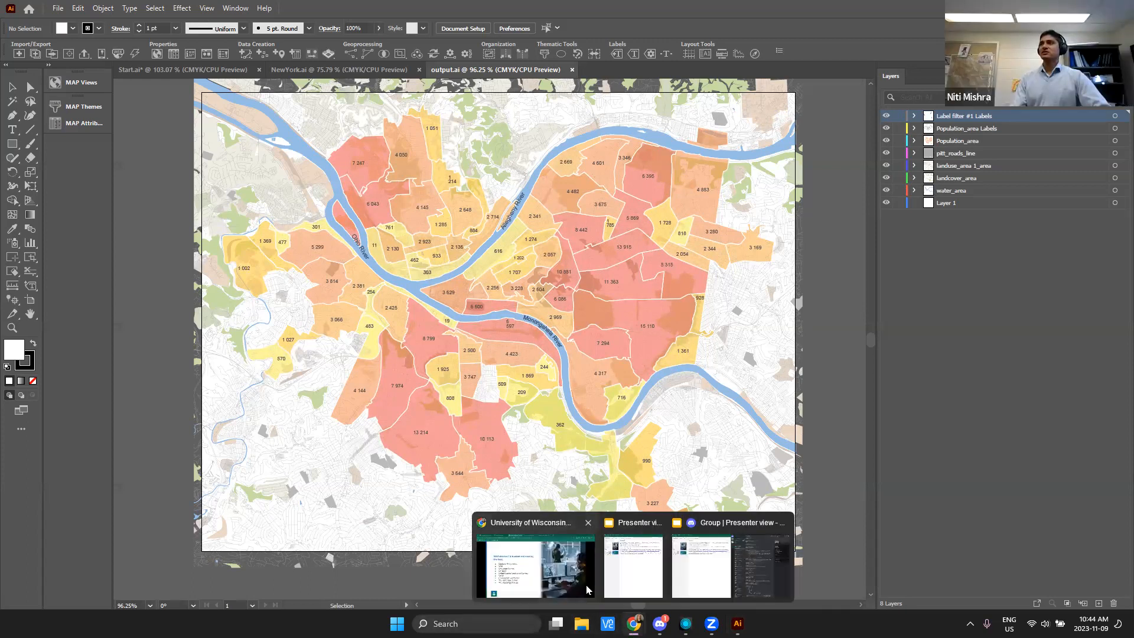
{"action": "left_click", "coordinate": [526, 564]}
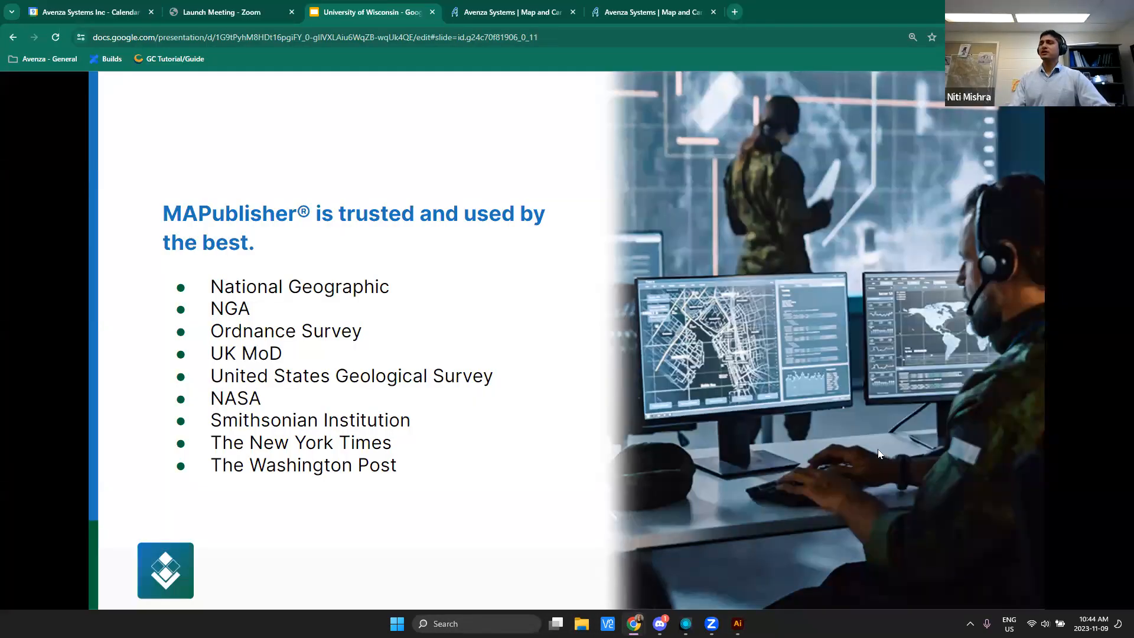